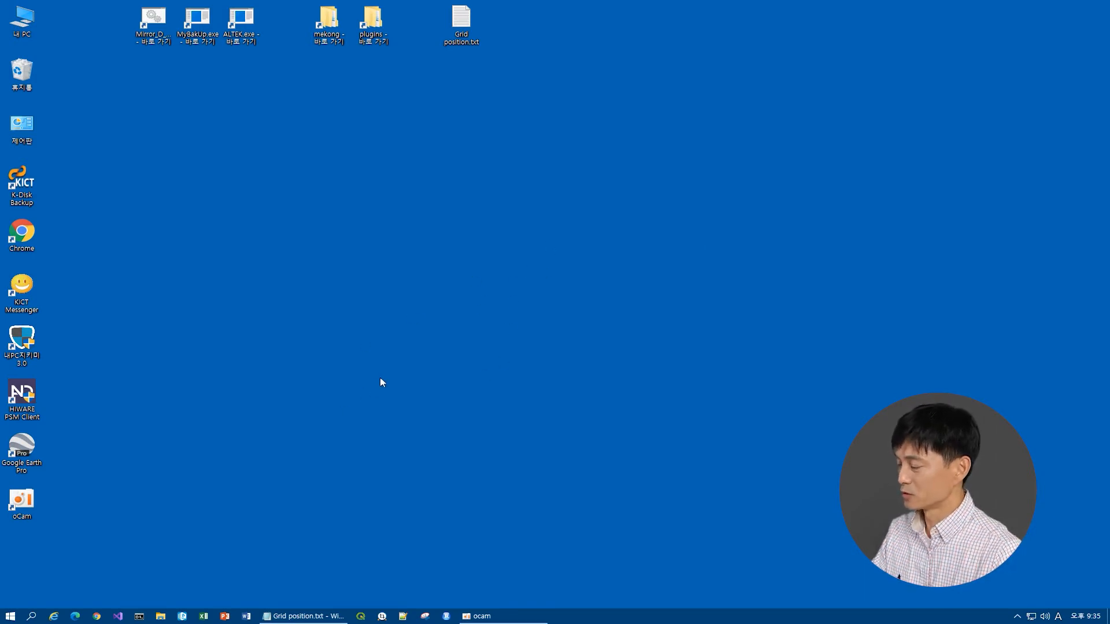
Open Chrome and go to the QGIS installer index at qgis.org/downloads
click(97, 617)
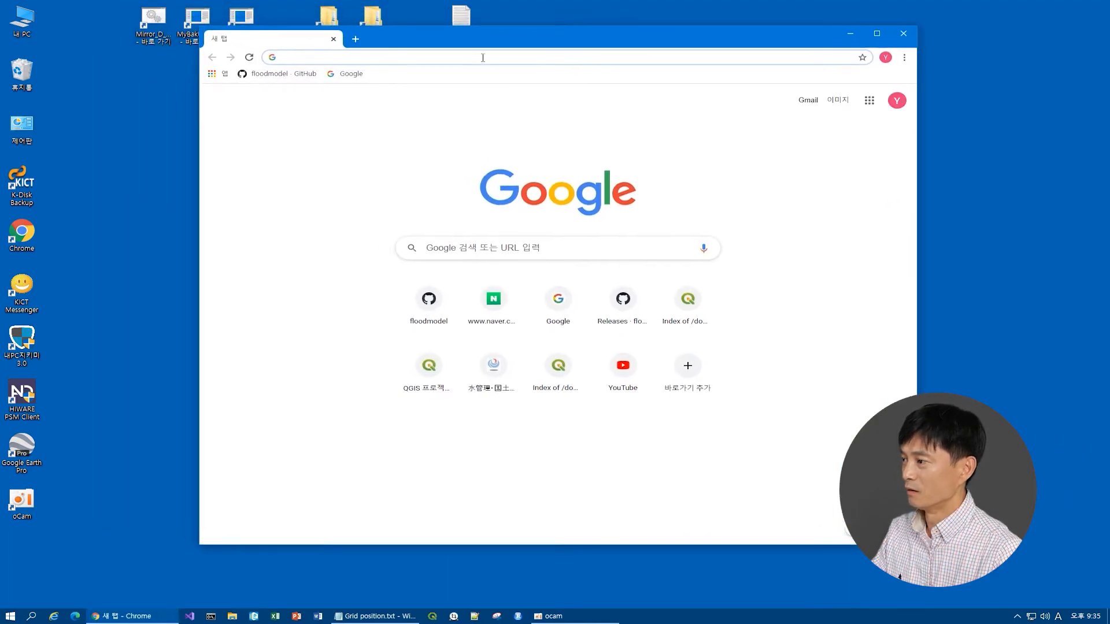
click(466, 58)
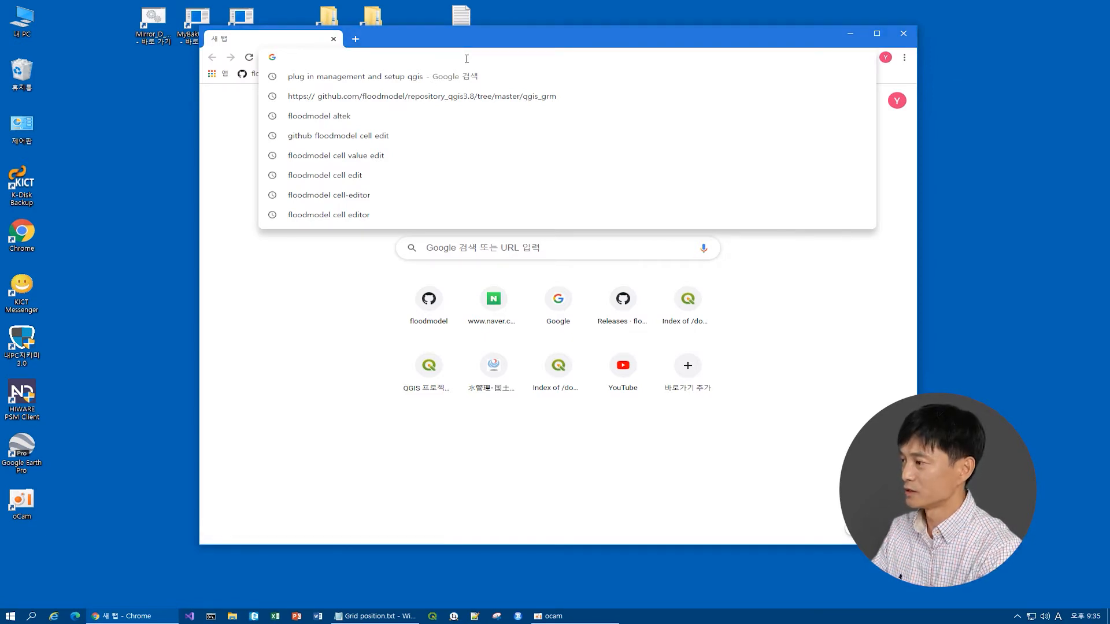
text(qgis.)
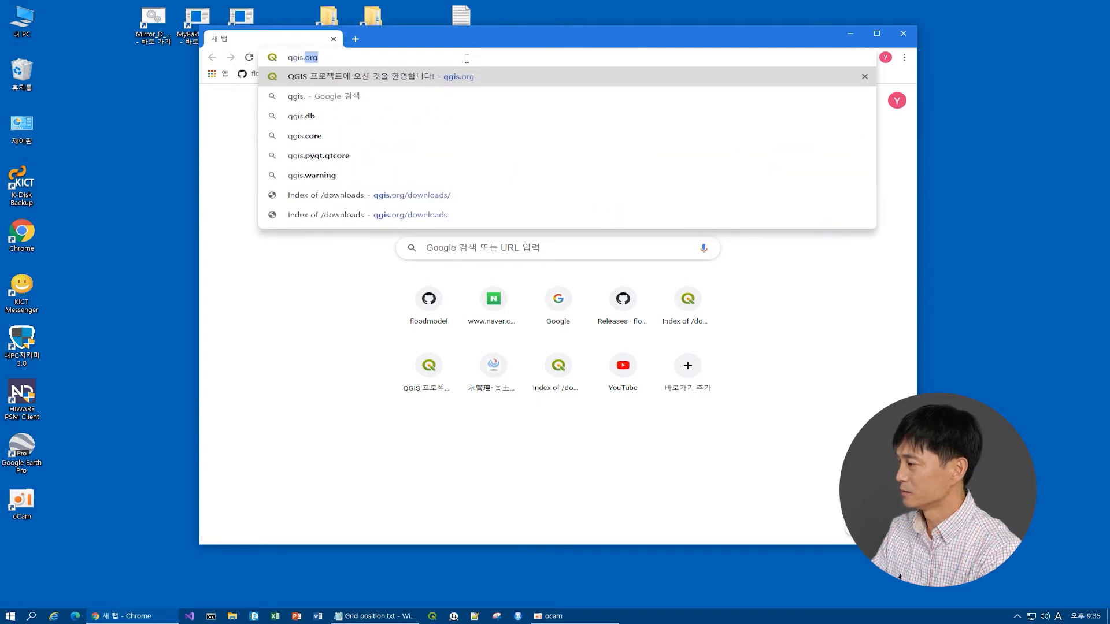
text(org/)
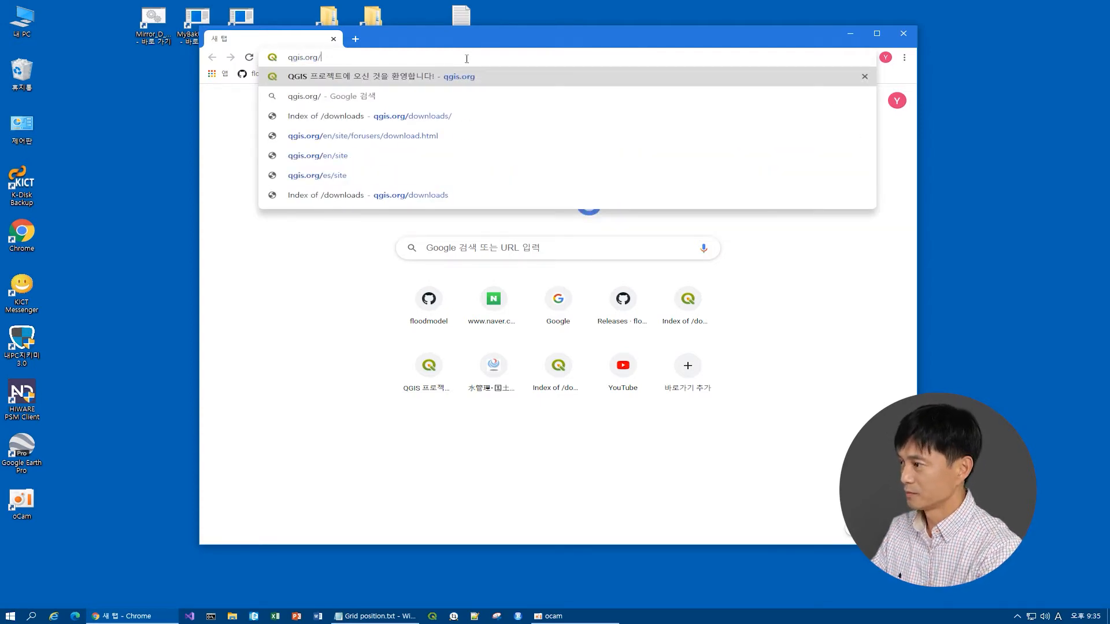
text(downloas)
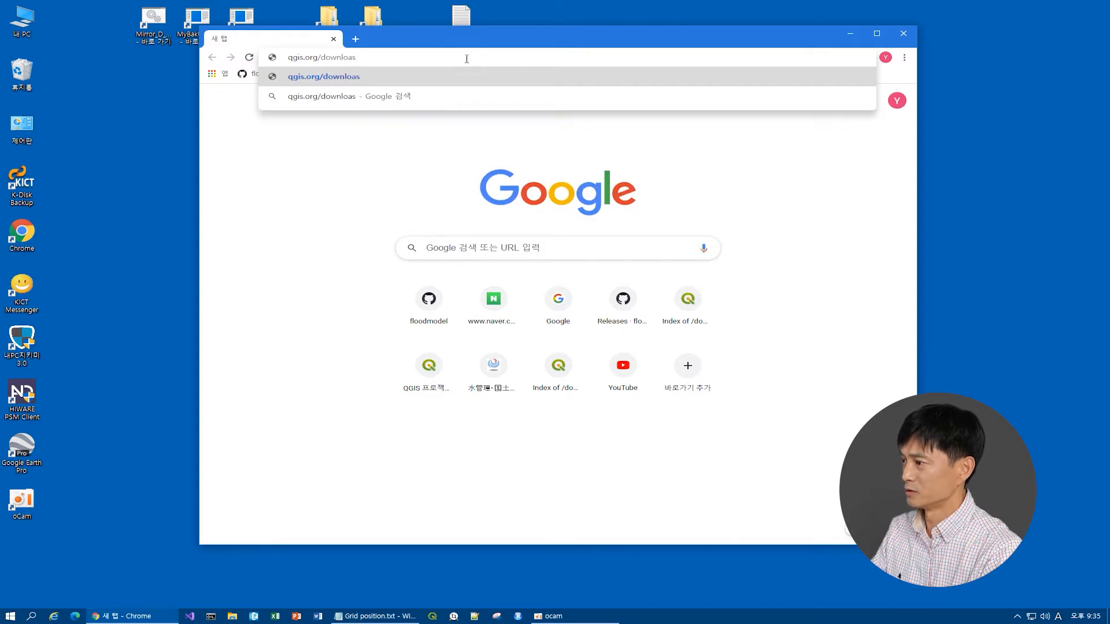
key(BackSpace)
text(ds)
key(Return)
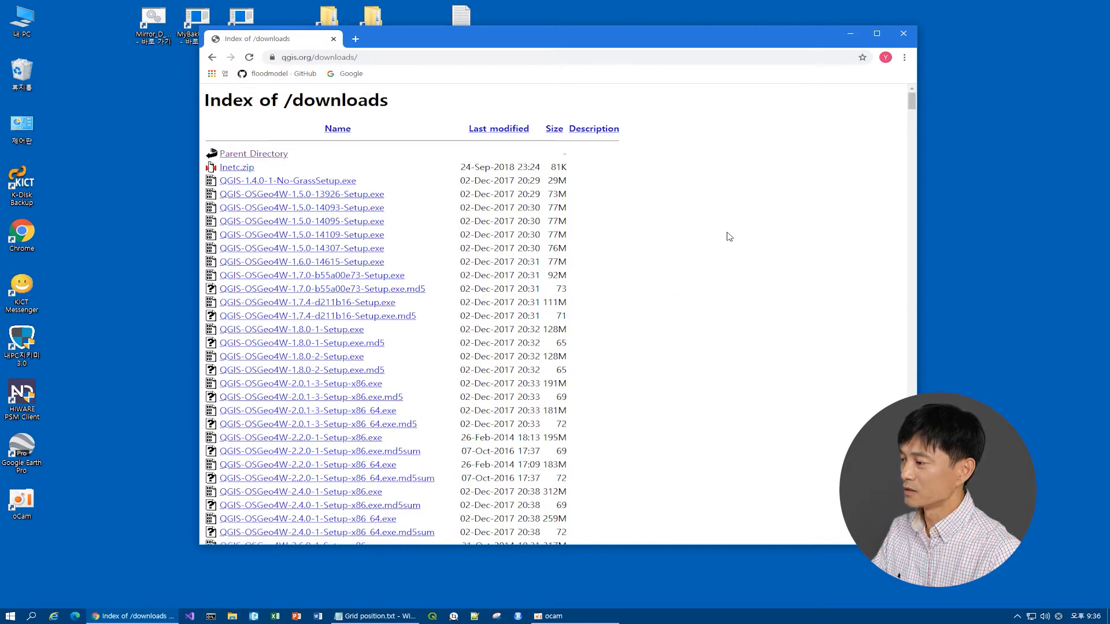
Look through the downloads index for the QGIS 3.8 Windows installers, and close the browser
scroll(729, 237, down, 8)
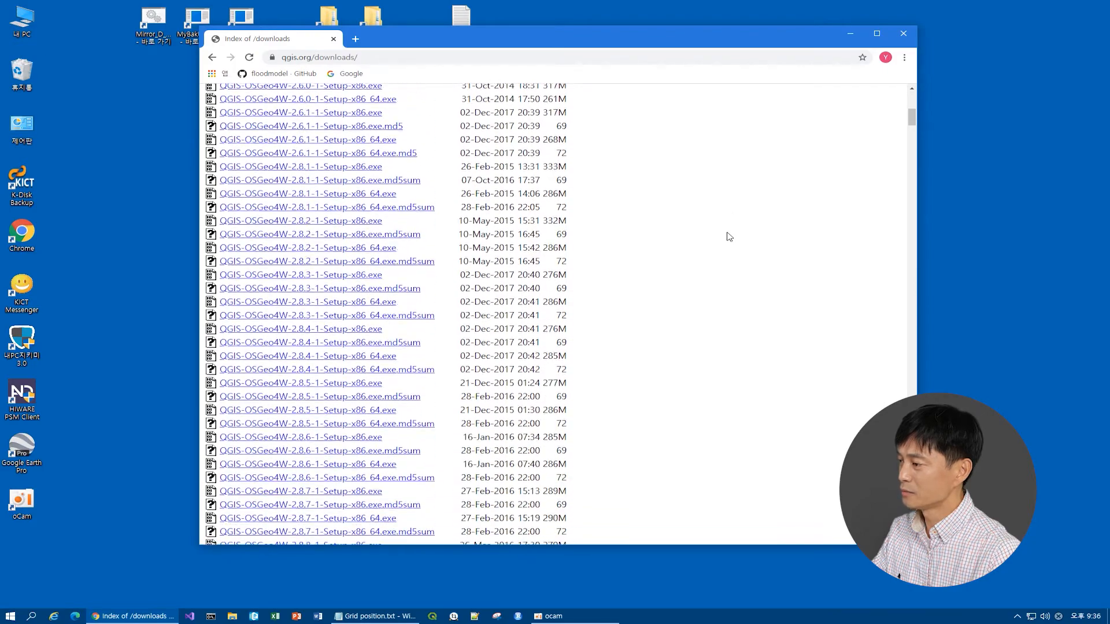
scroll(729, 237, down, 10)
scroll(729, 236, down, 12)
scroll(729, 236, down, 12)
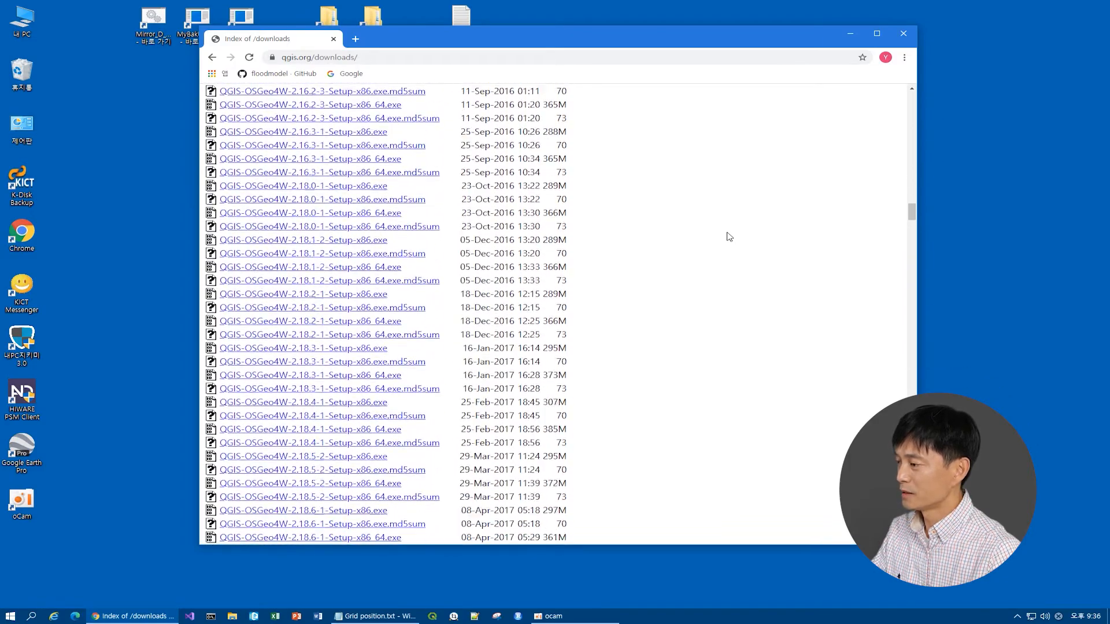
scroll(730, 237, down, 15)
scroll(729, 236, down, 20)
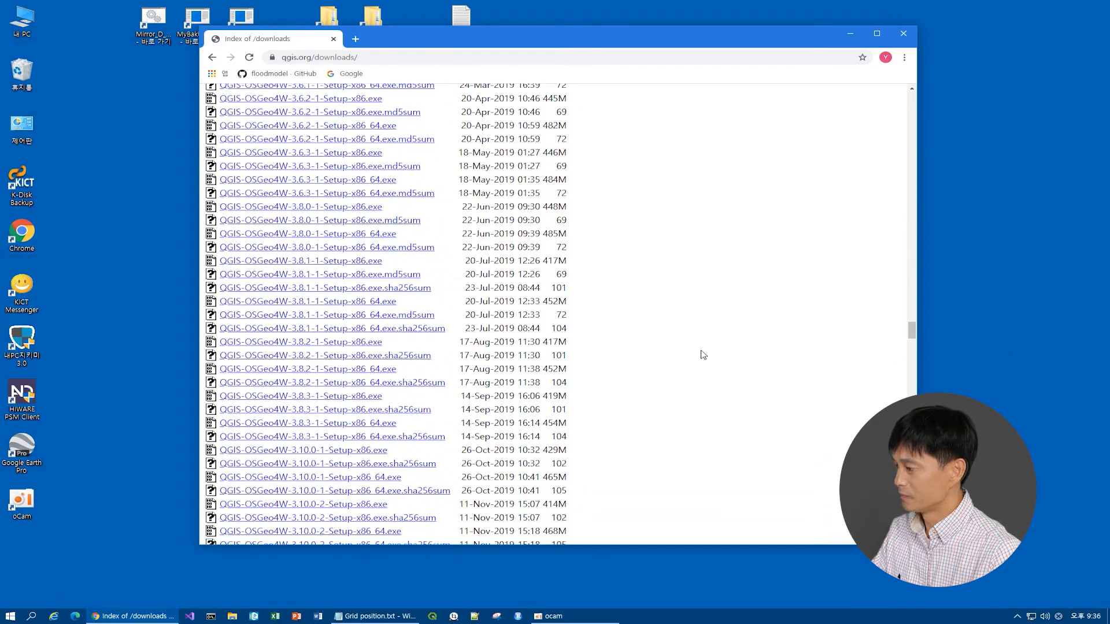
scroll(700, 350, down, 1)
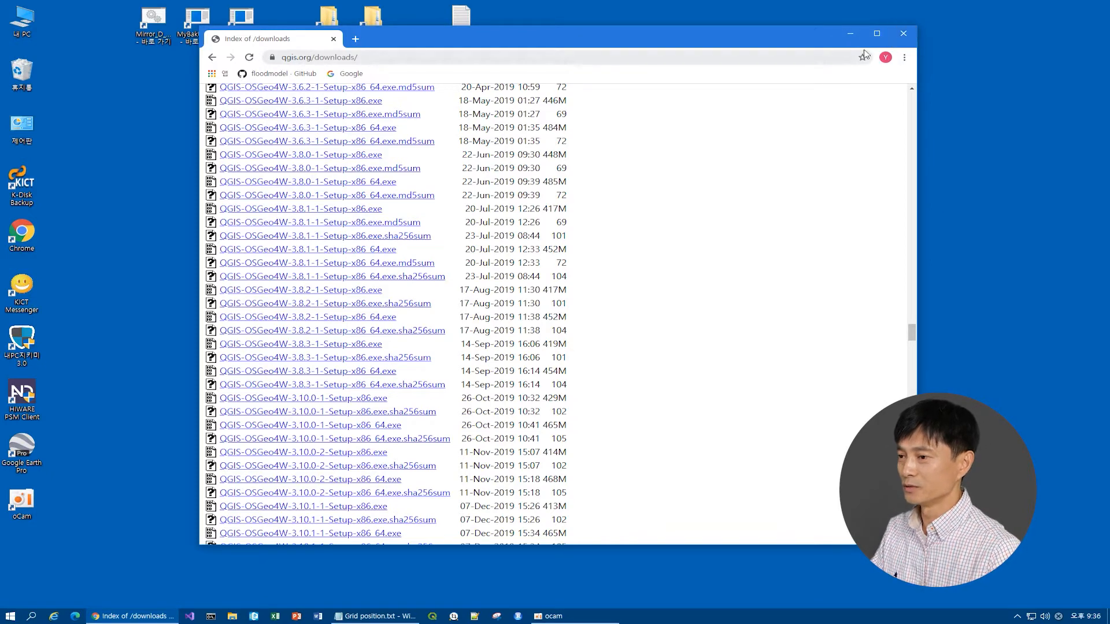
click(903, 34)
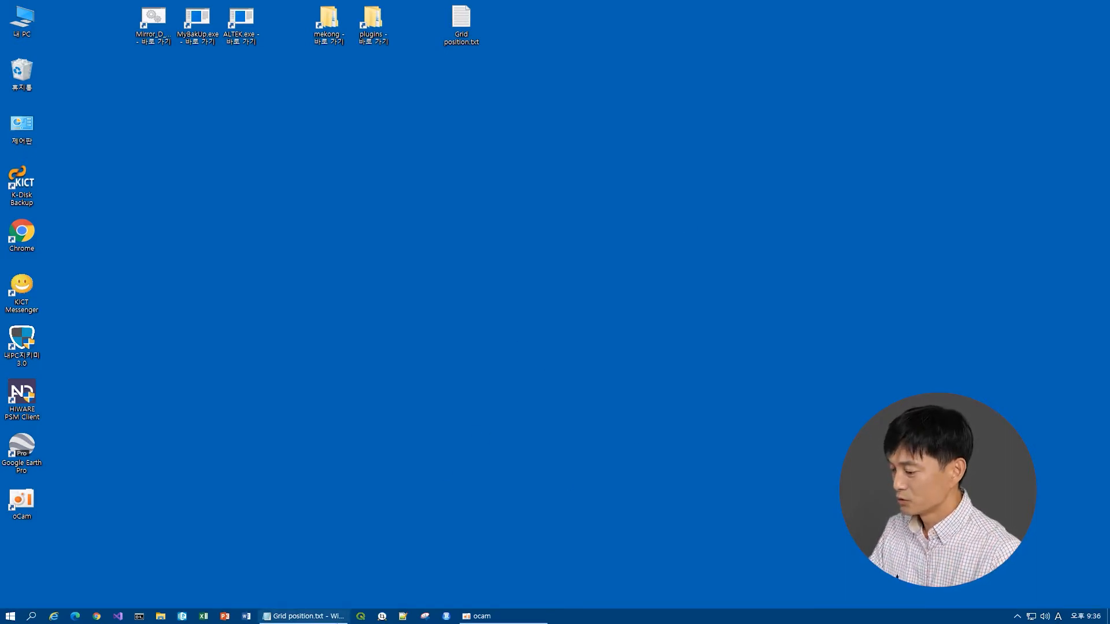
Start QGIS and create a new empty project
click(360, 616)
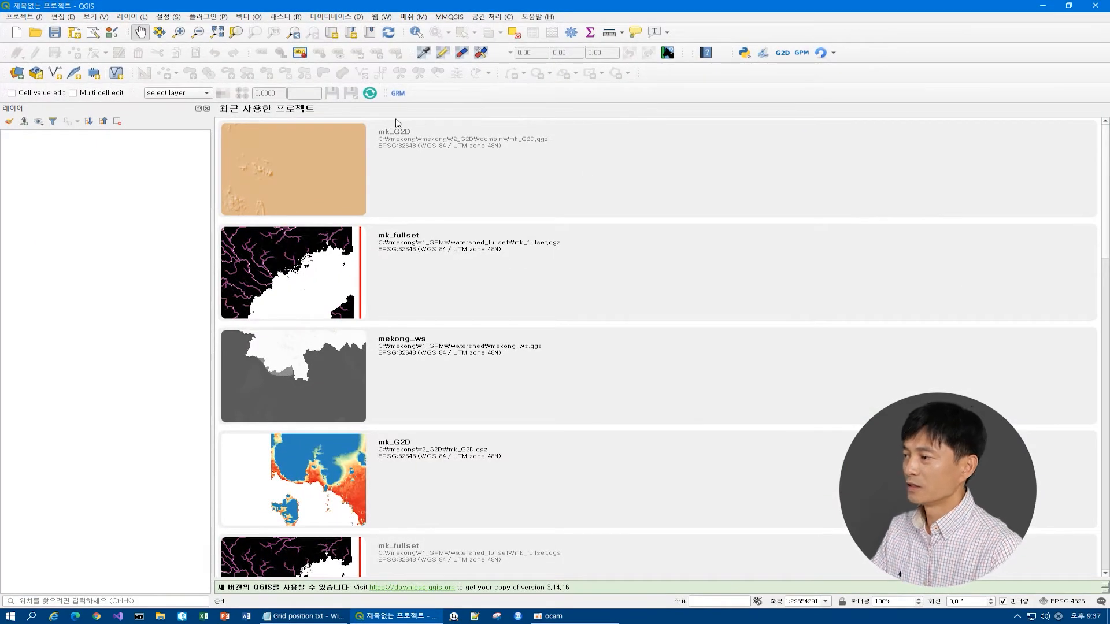
click(16, 33)
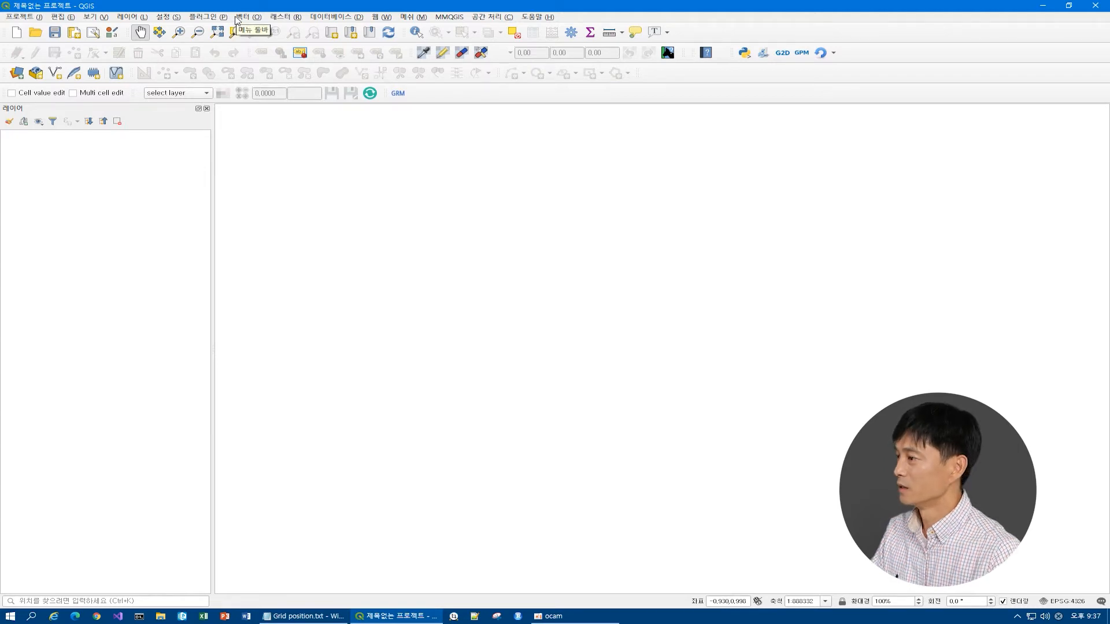
Search all plugins in the plugin manager for "plugin re" and view the details of Plugin Reloader
click(219, 18)
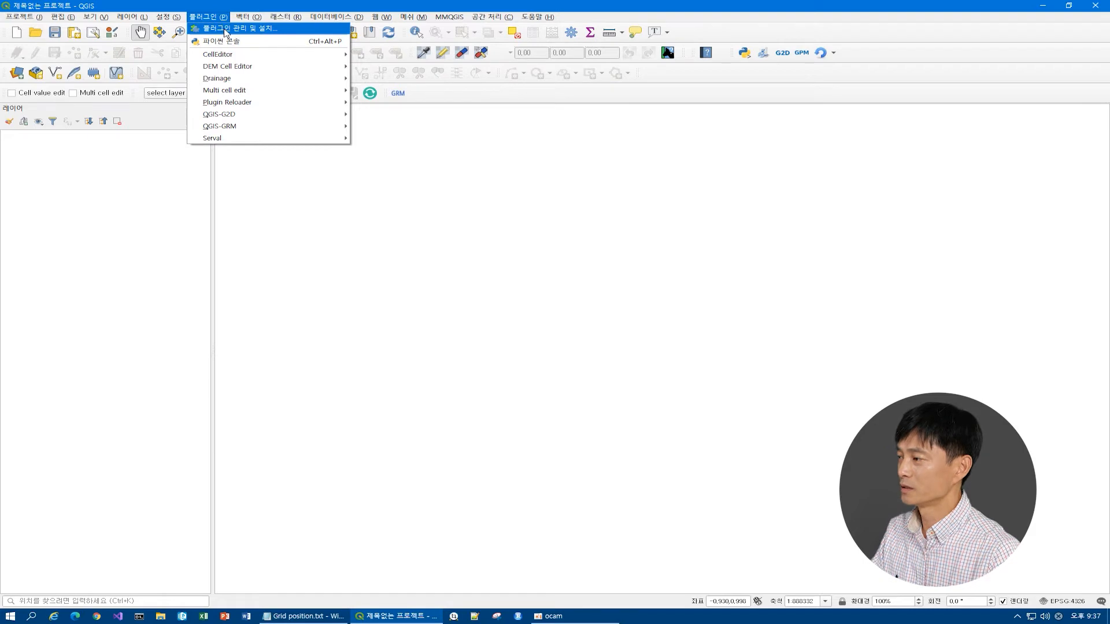
click(226, 30)
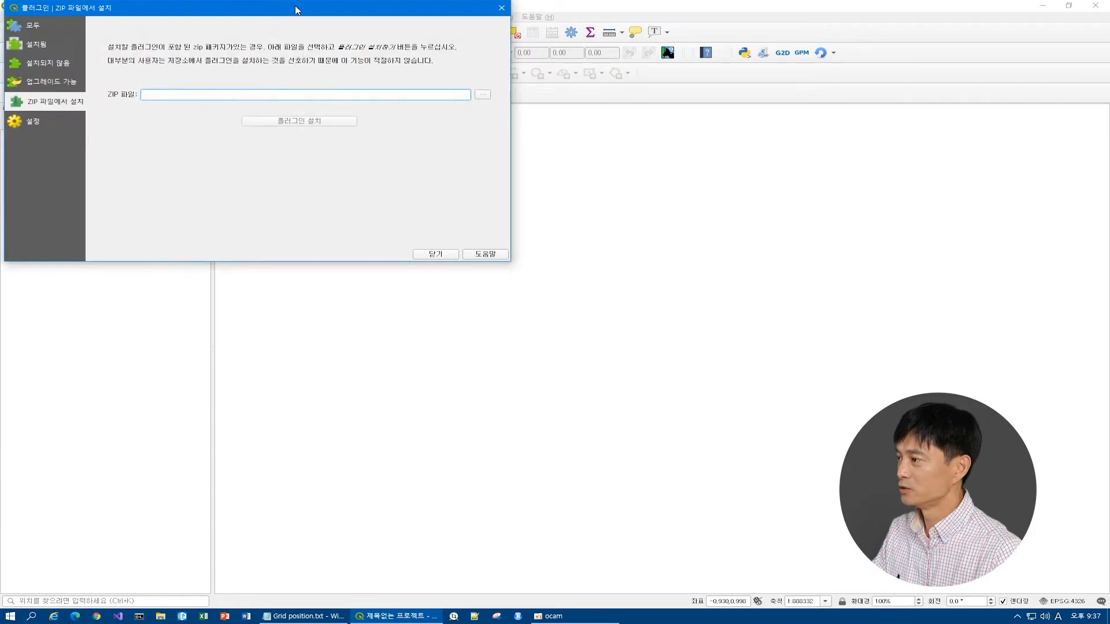
drag(296, 9, 535, 126)
click(293, 133)
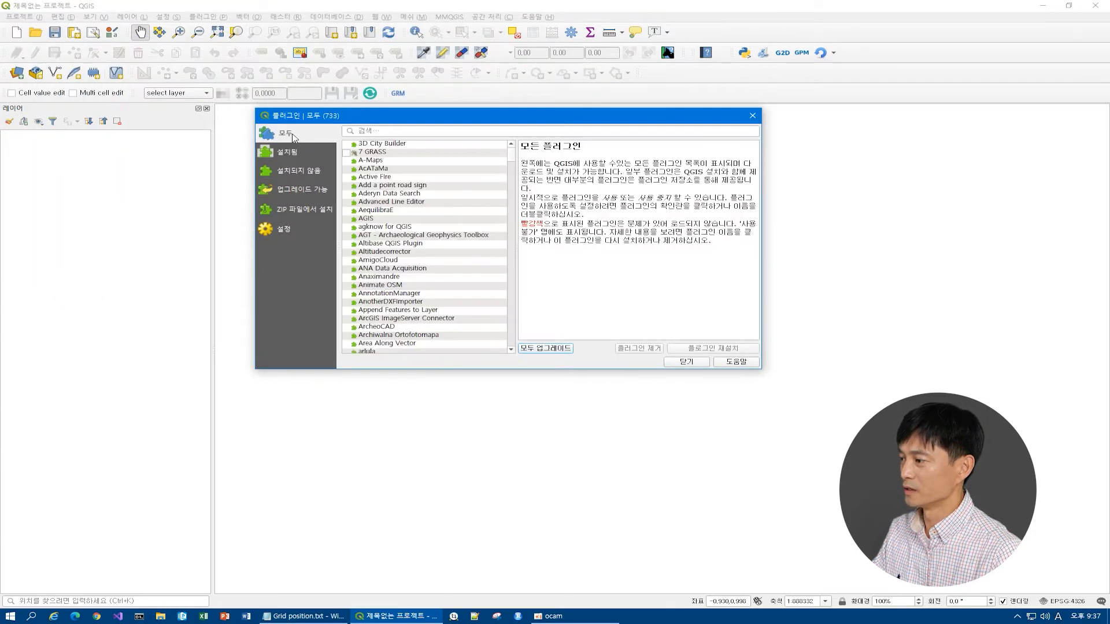
click(428, 131)
text(plug)
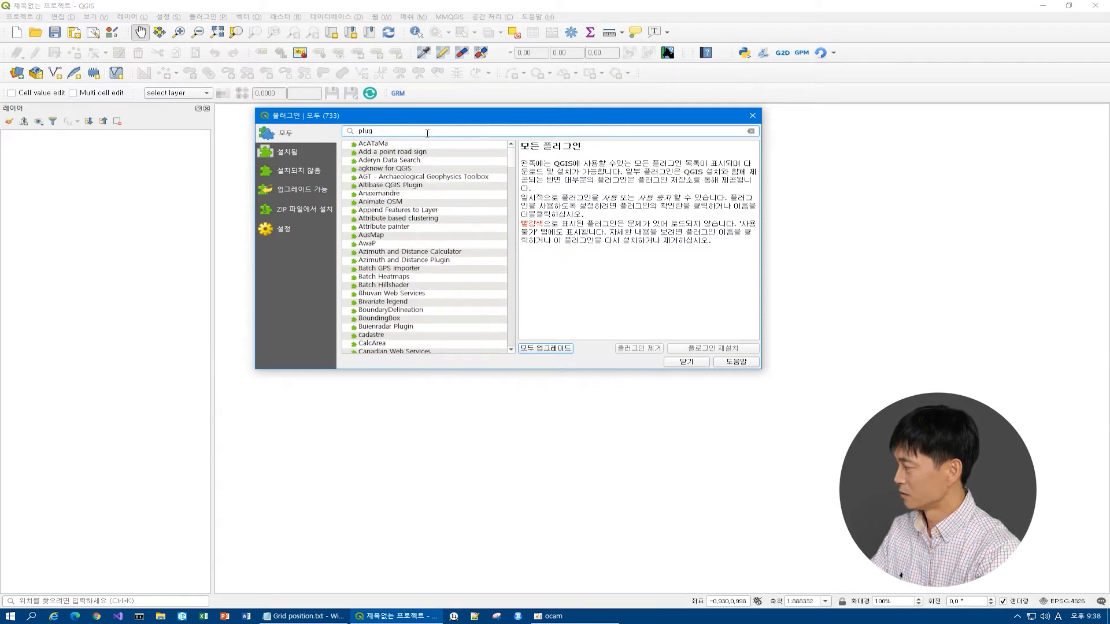
text(in re)
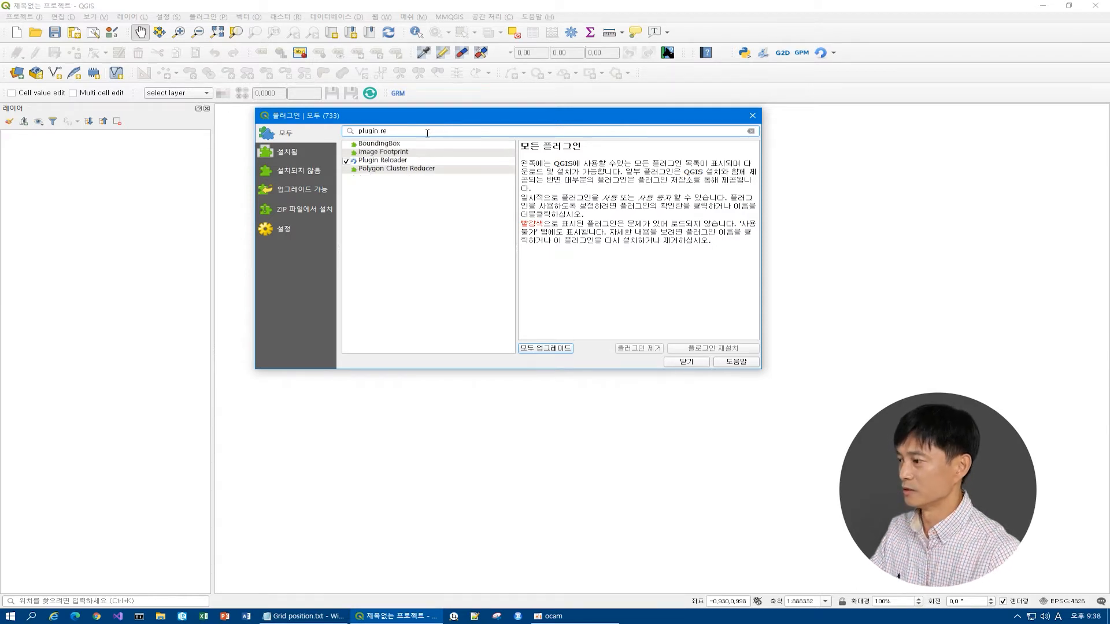
click(406, 161)
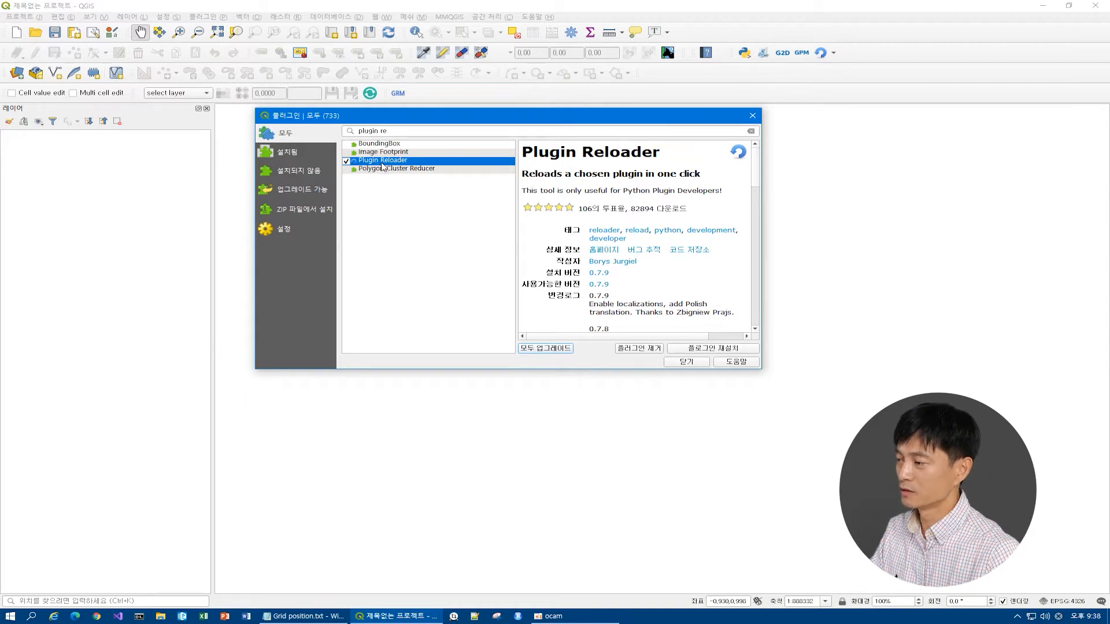
Search the plugin list for "tms" and view the details of TMS for Korea
drag(397, 131, 318, 135)
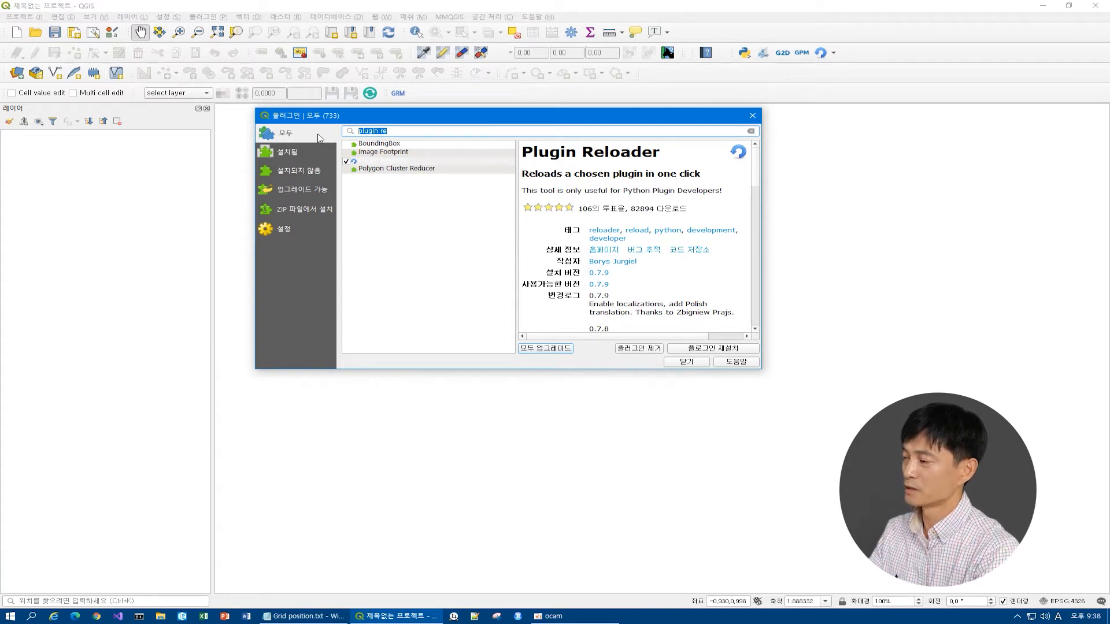
text(tms)
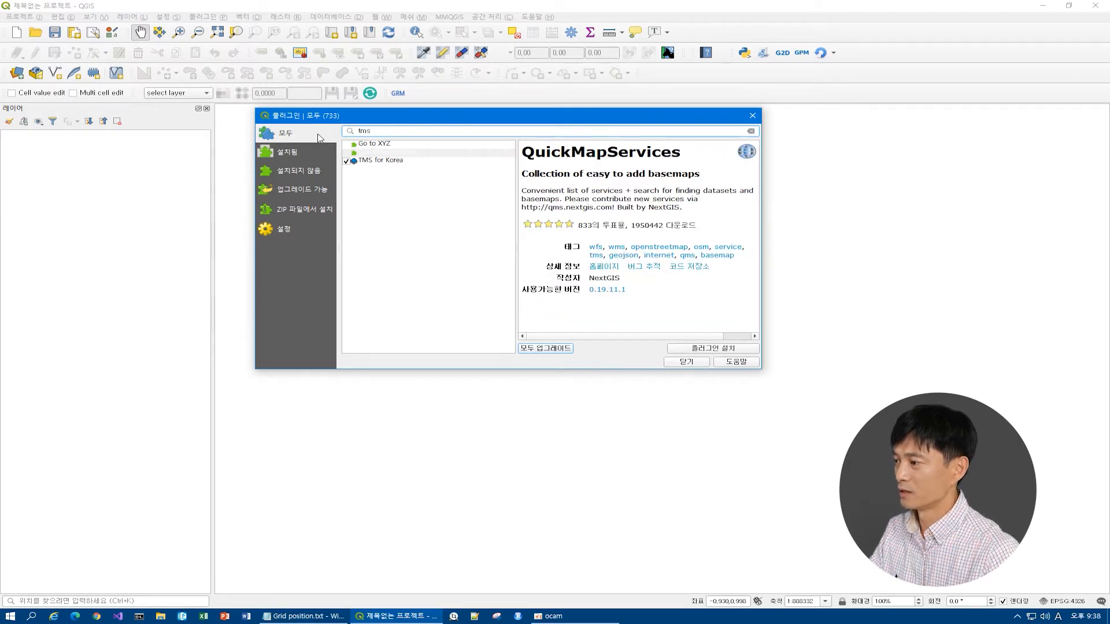
click(404, 161)
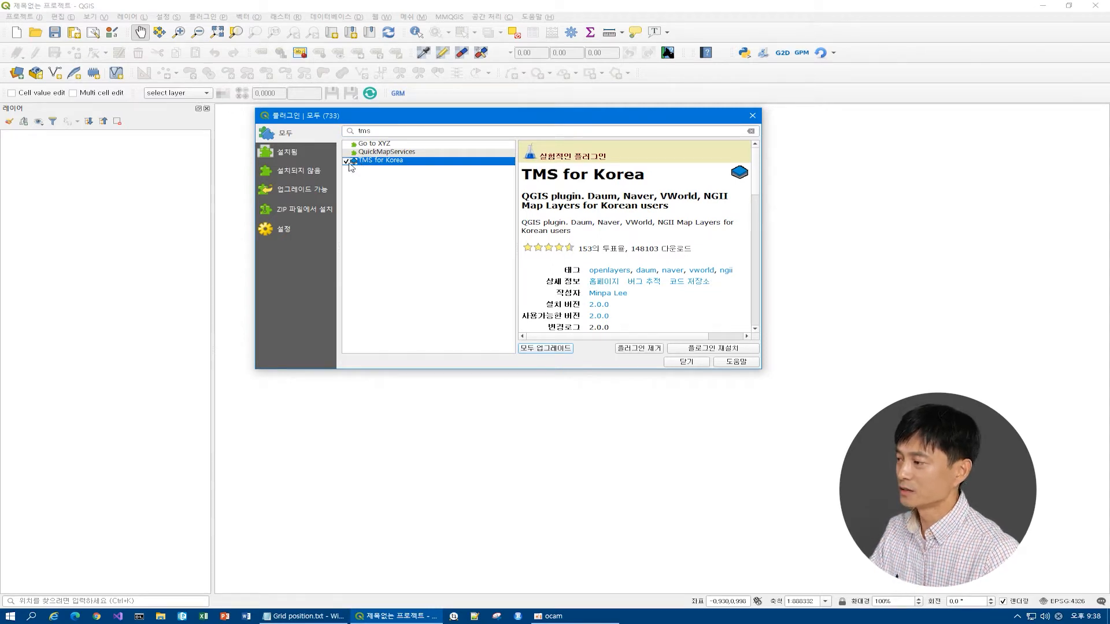
Search the plugin list for "serval" and view the details of the Serval plugin
drag(373, 131, 339, 131)
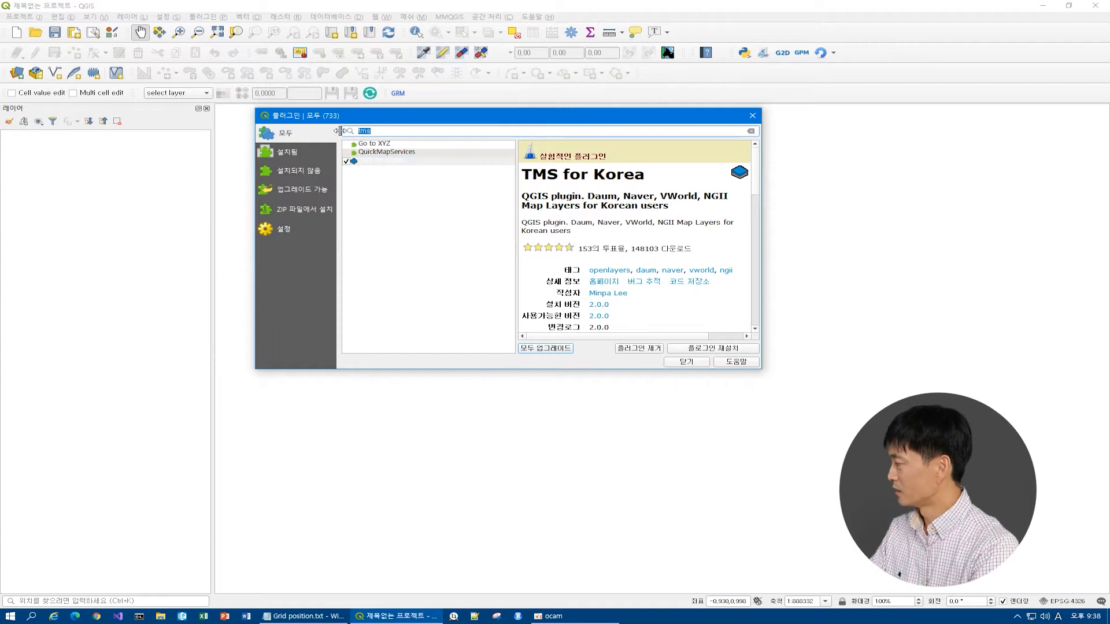
text(serval)
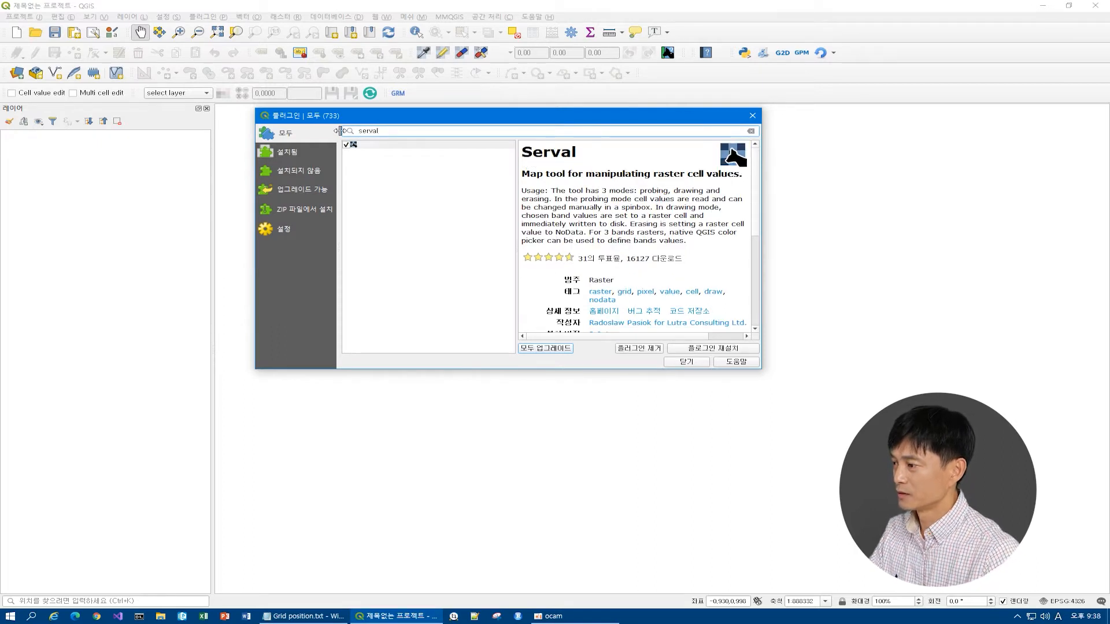
click(388, 176)
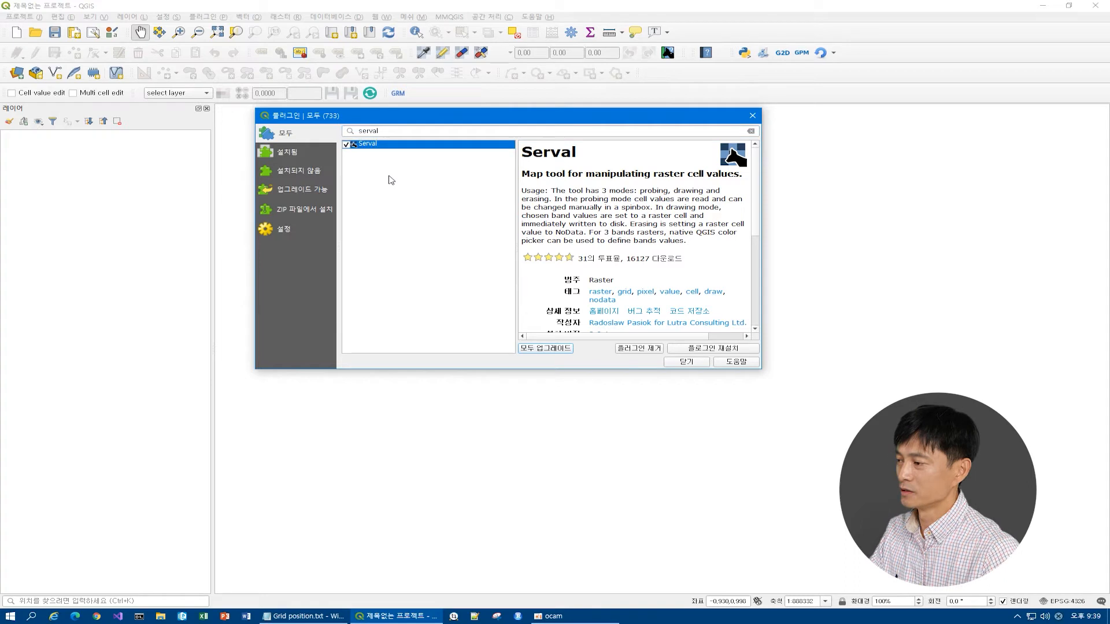
click(385, 132)
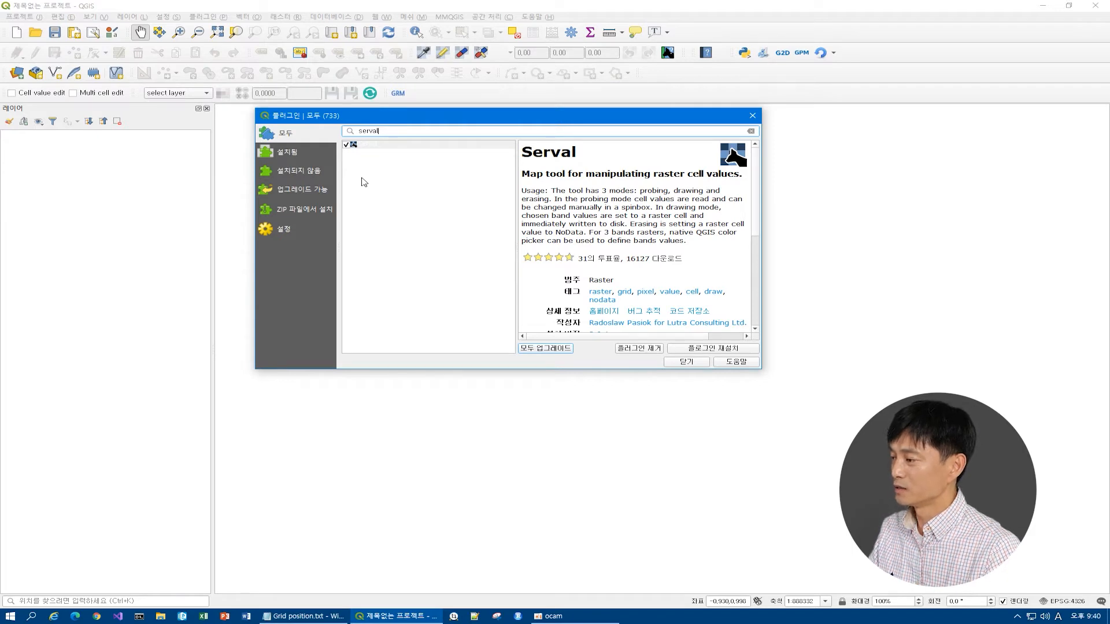
Examine the plugin manager settings, enlarging the dialog to inspect the official QGIS and 헤르메시스 plugin repositories
click(288, 230)
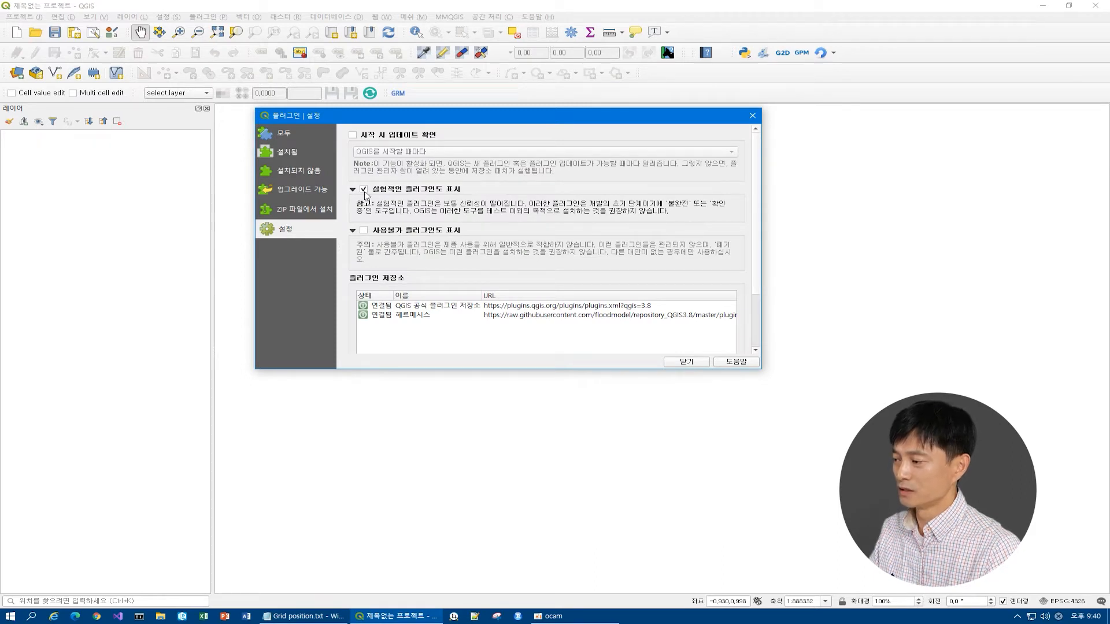
click(518, 315)
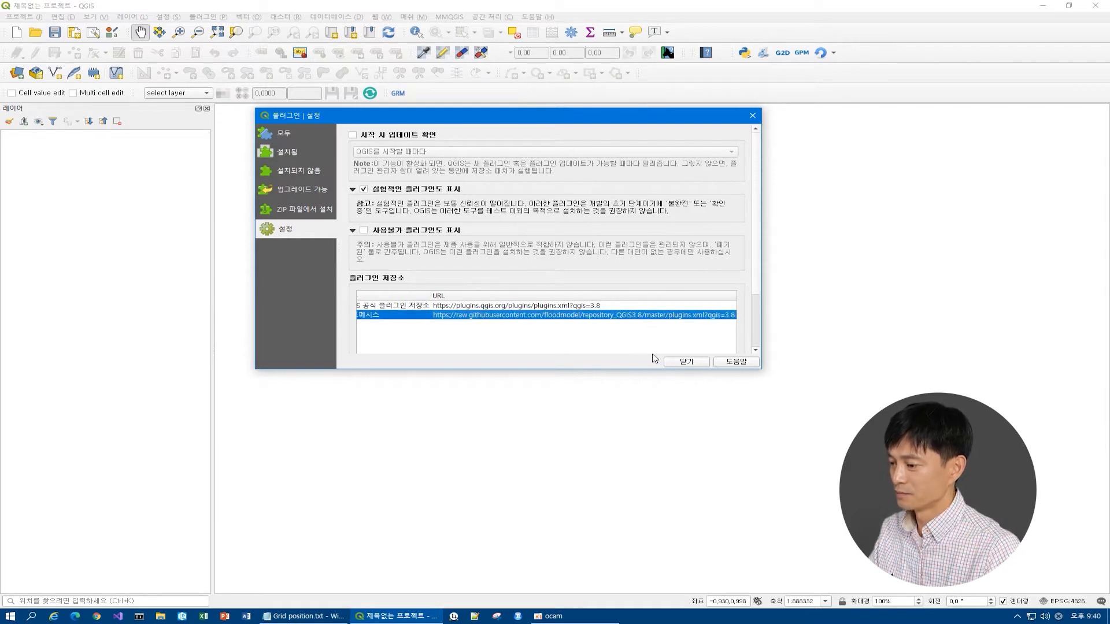
drag(638, 373, 638, 408)
click(470, 306)
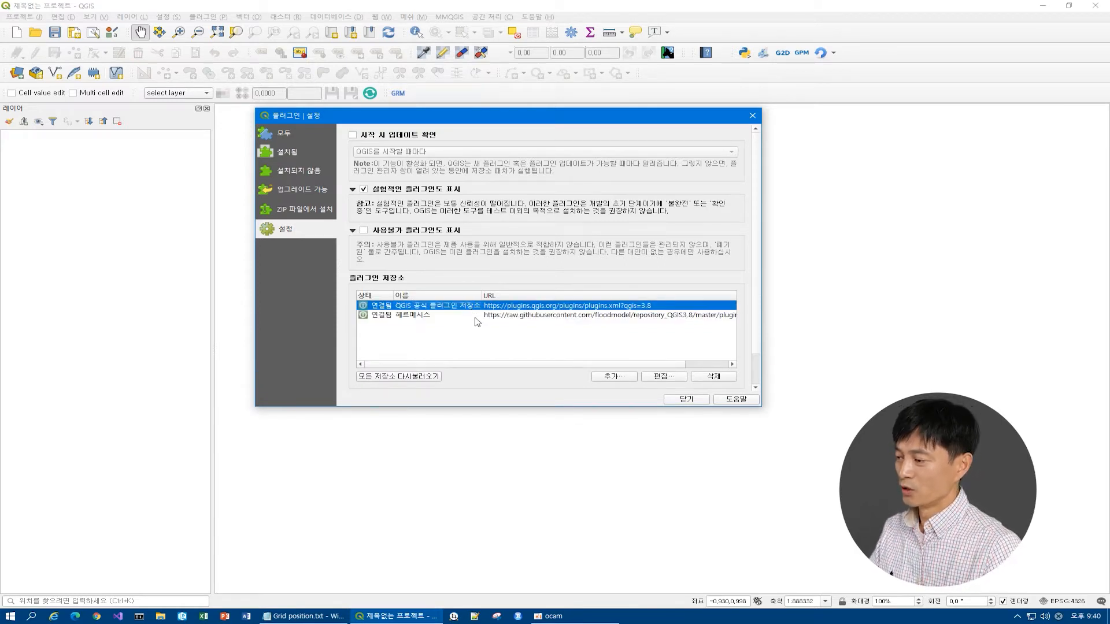
click(518, 316)
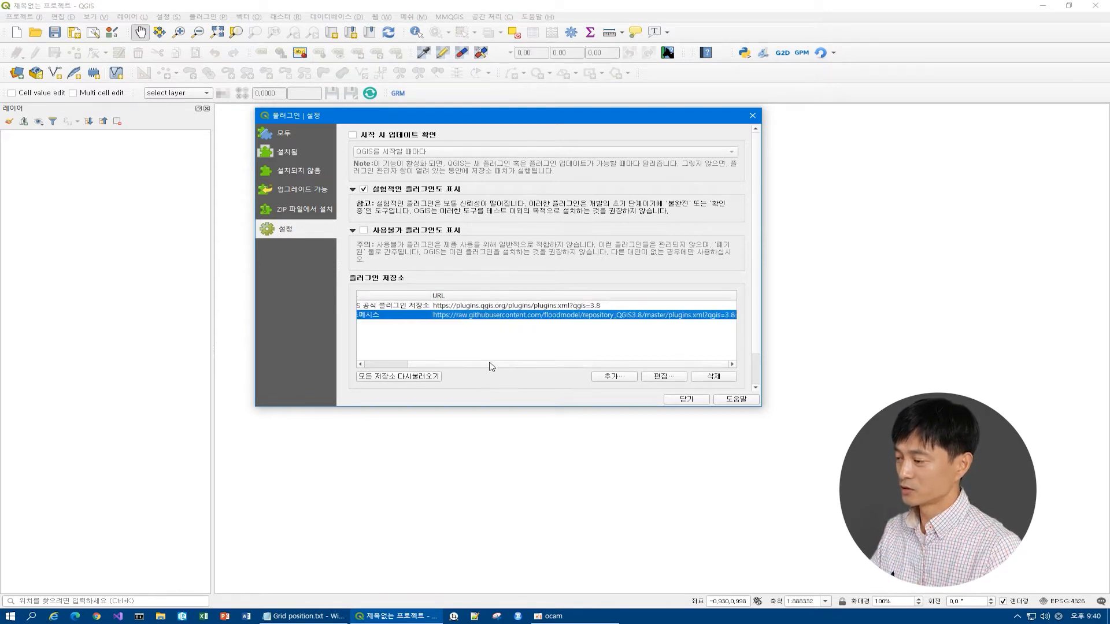
View the blank form for adding a plugin repository with its name and URL fields, and cancel it
click(620, 379)
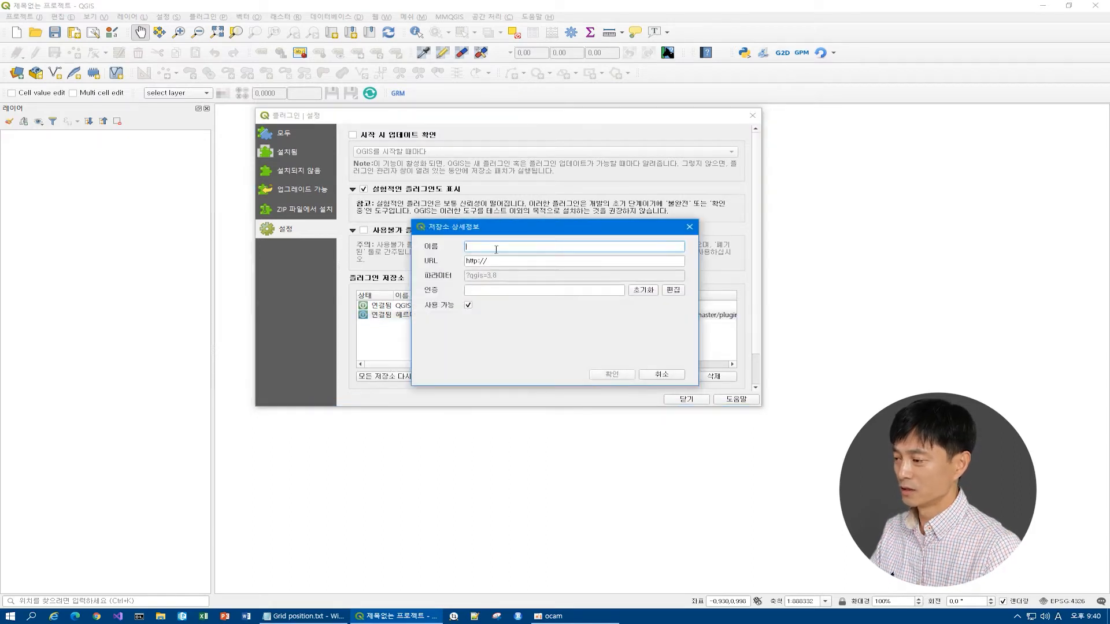
click(507, 262)
drag(553, 229, 699, 112)
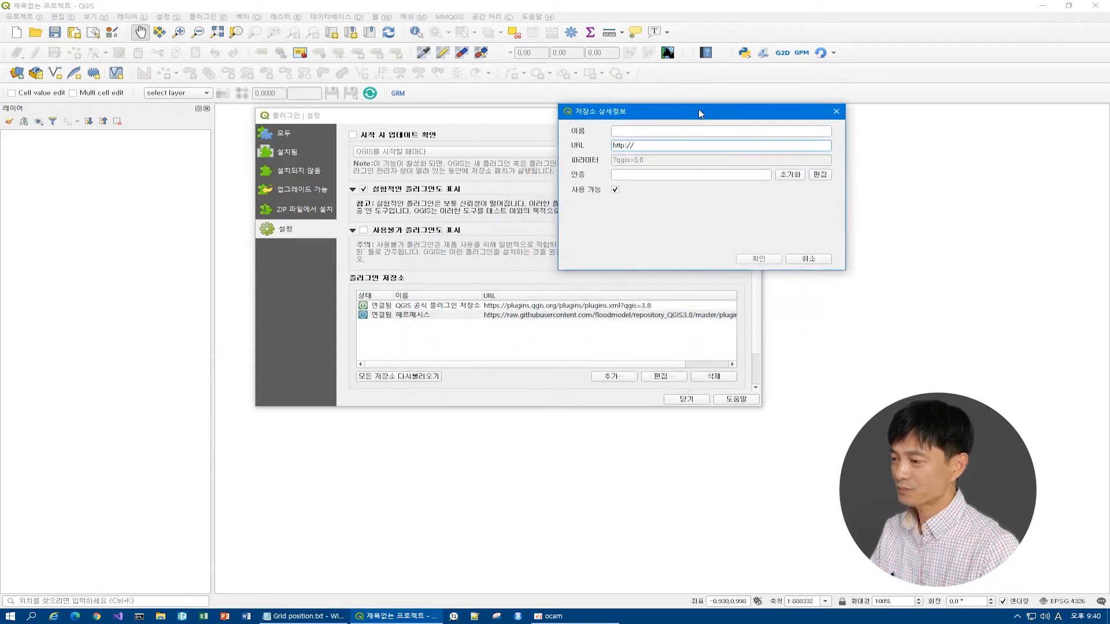
click(811, 257)
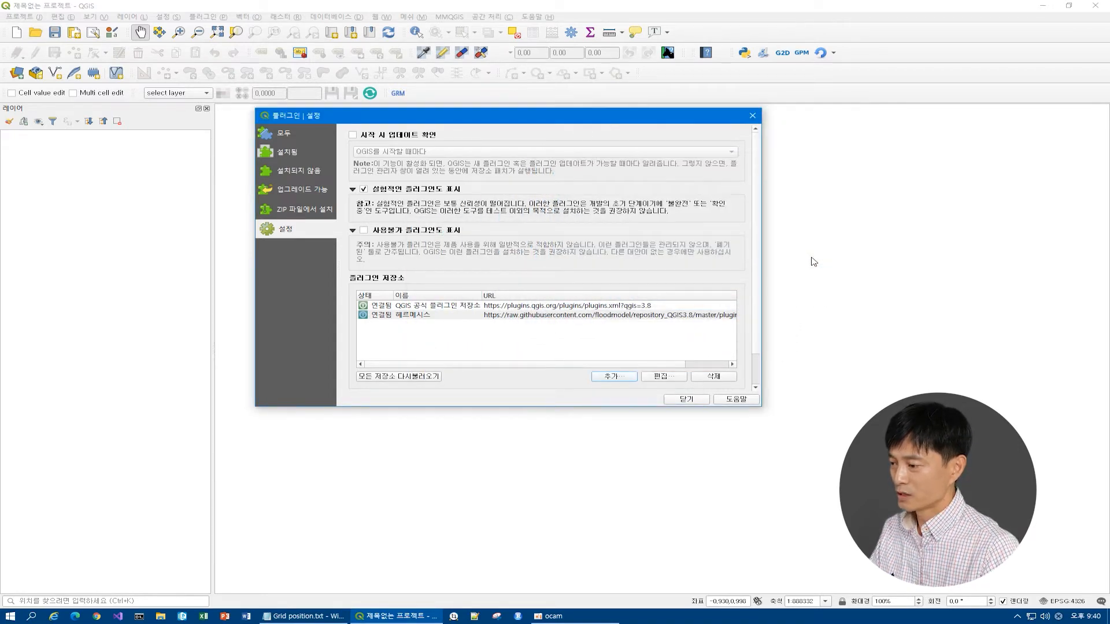
Open the details of the 헤르메시스 plugin repository and examine its full URL
mouse_move(495, 364)
mouse_down()
mouse_move(524, 369)
mouse_move(484, 368)
mouse_up()
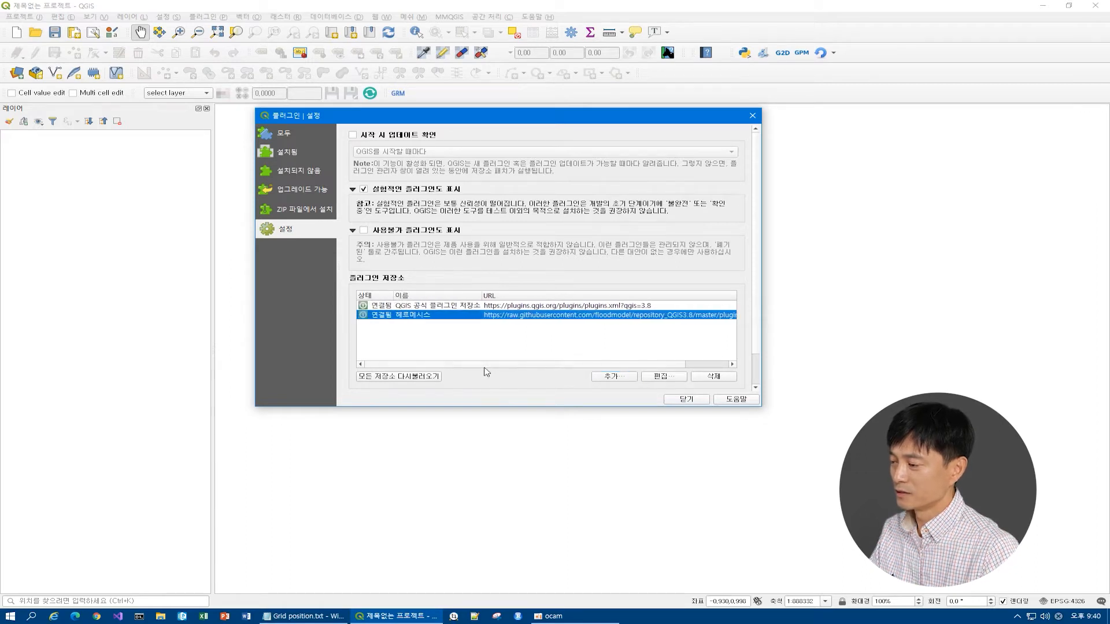
double_click(538, 317)
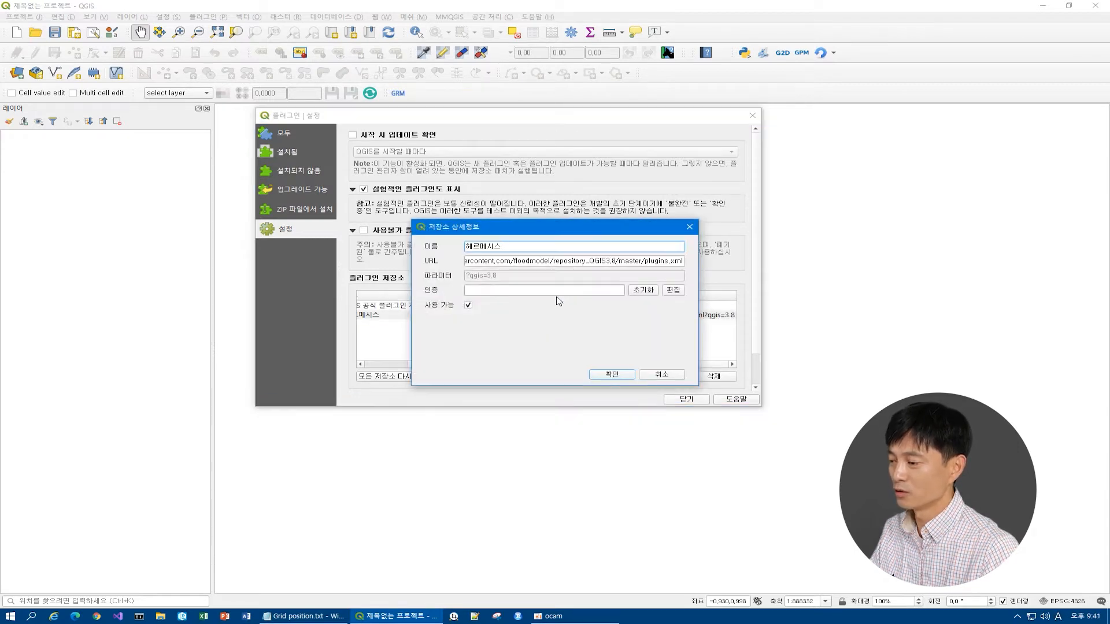
key(Home)
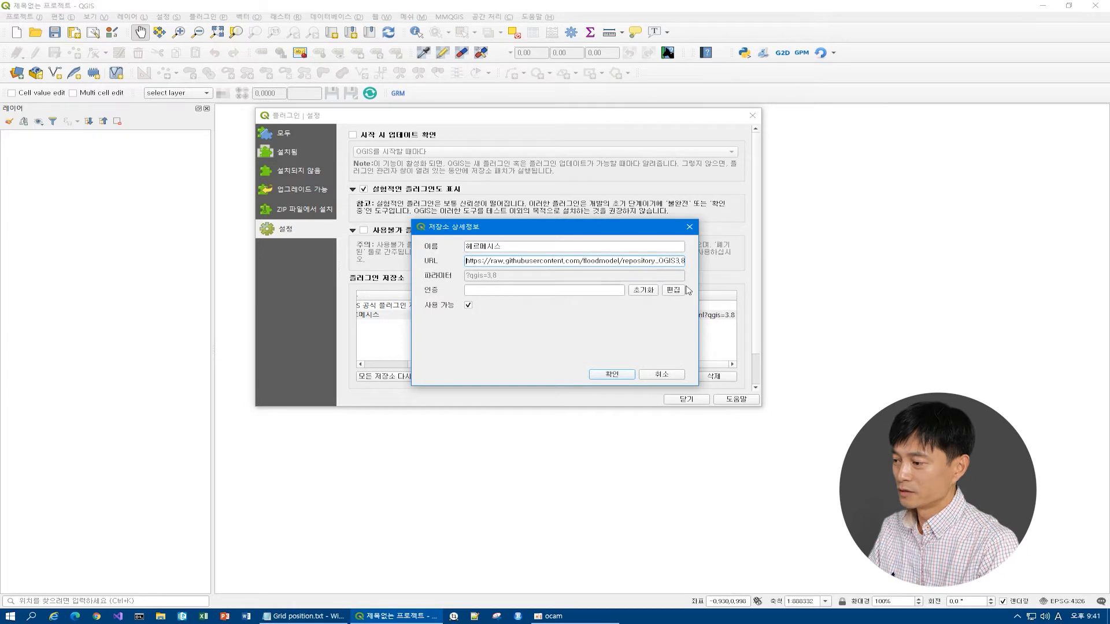
key(shift+End)
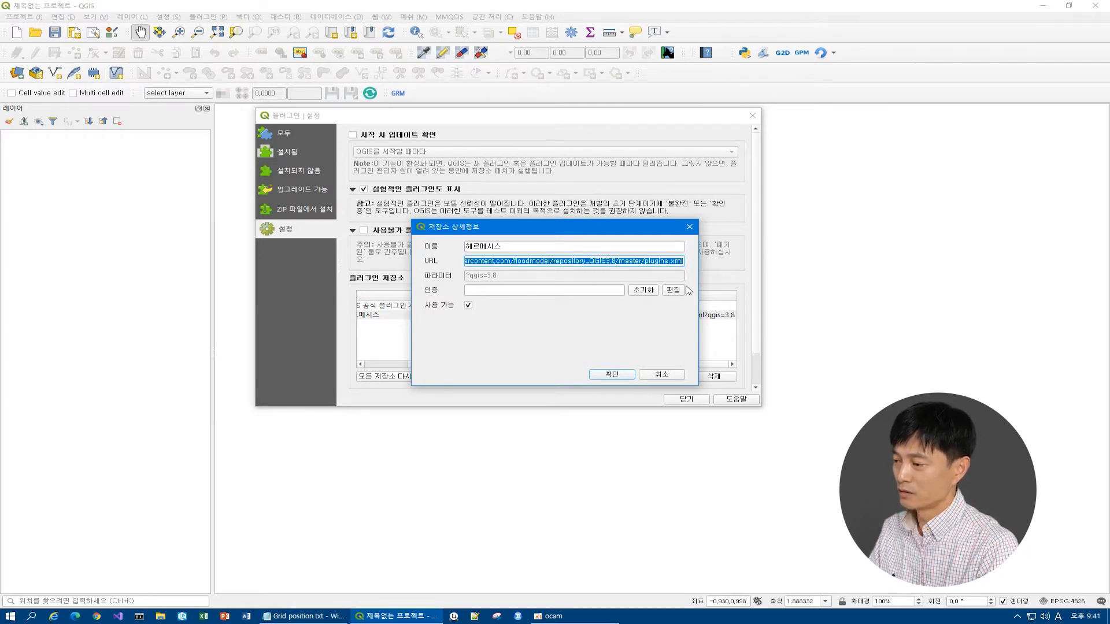
key(Home)
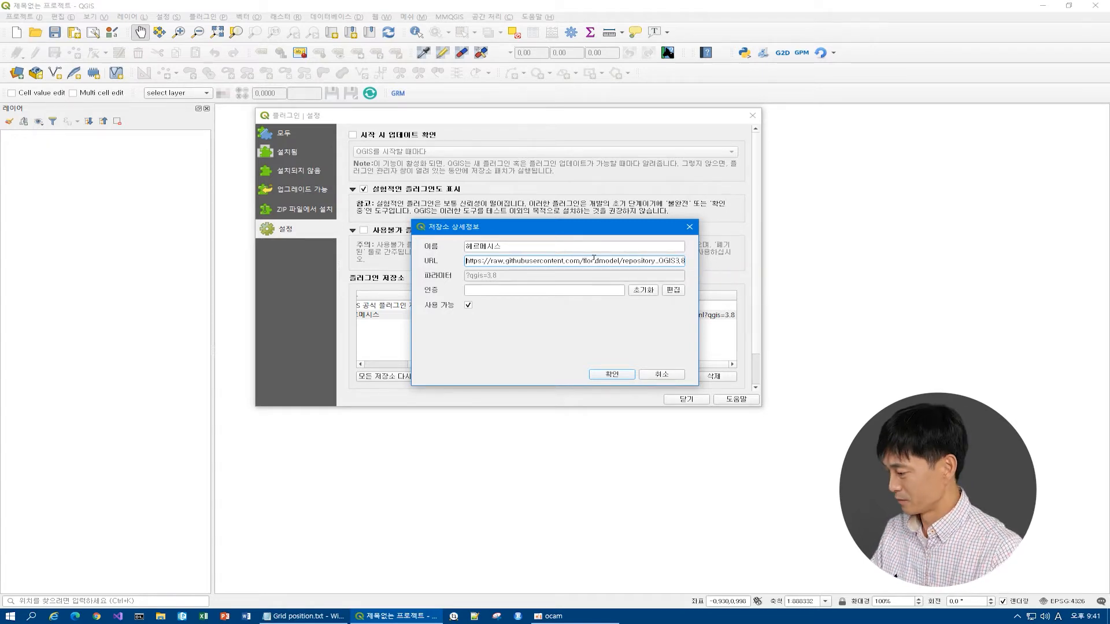
In Chrome, search Google for "floodmodel", view the References repository of the floodmodel GitHub organization, and return to QGIS
click(98, 616)
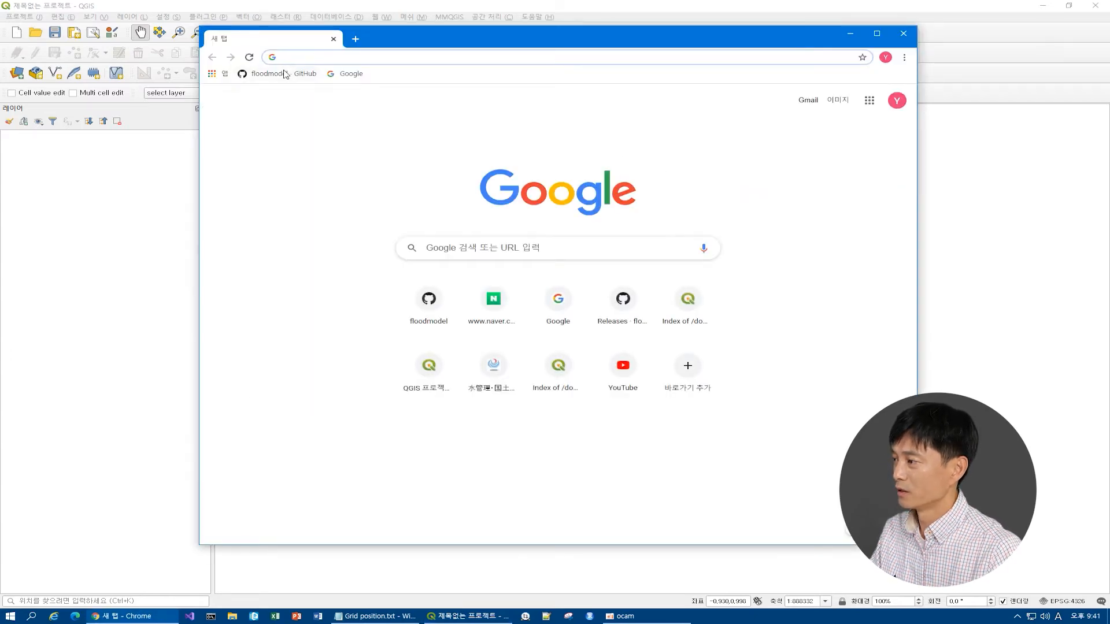
click(482, 249)
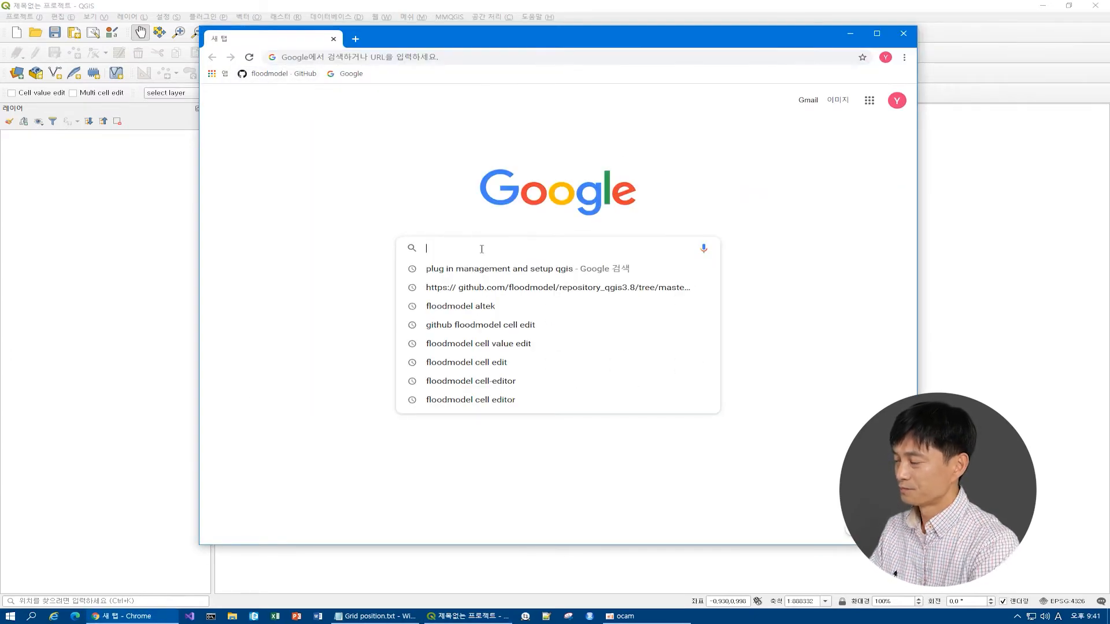
text(floodmodel)
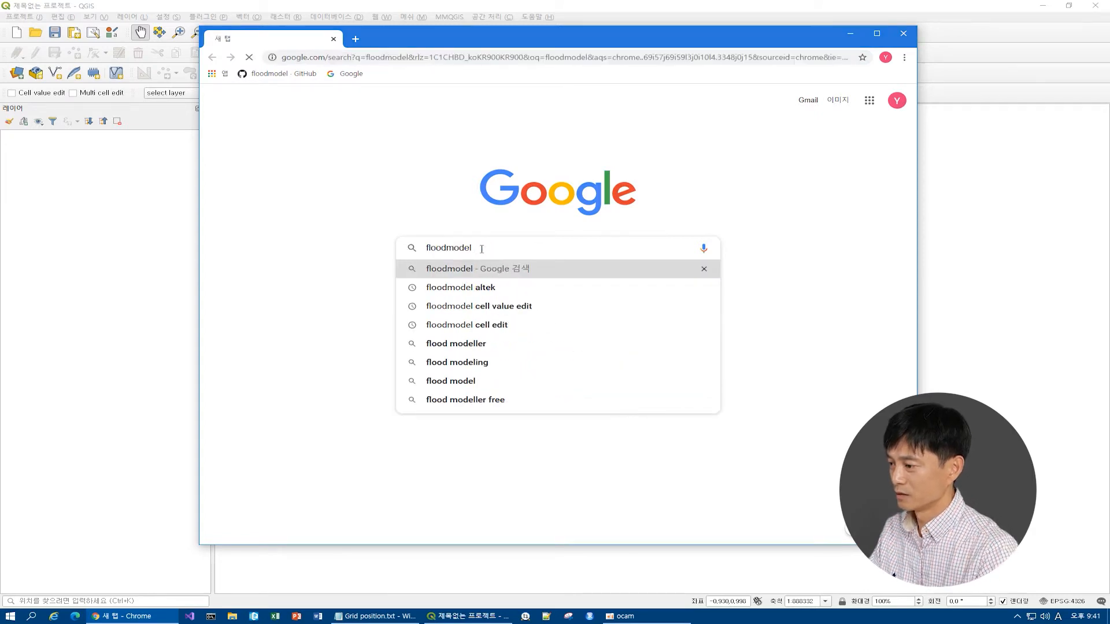
key(Return)
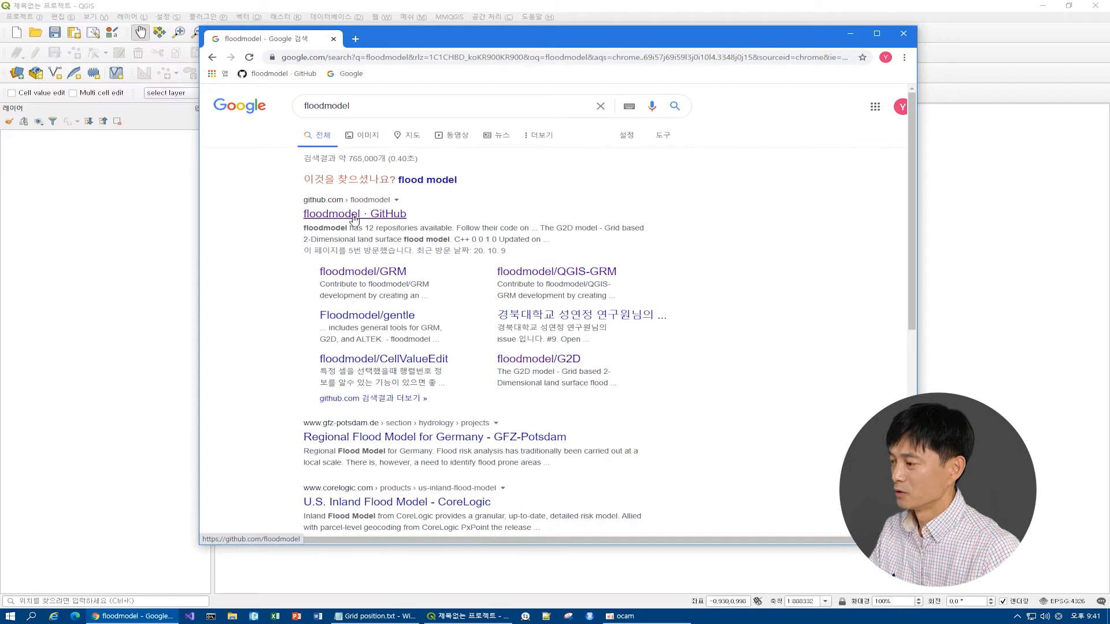
click(366, 219)
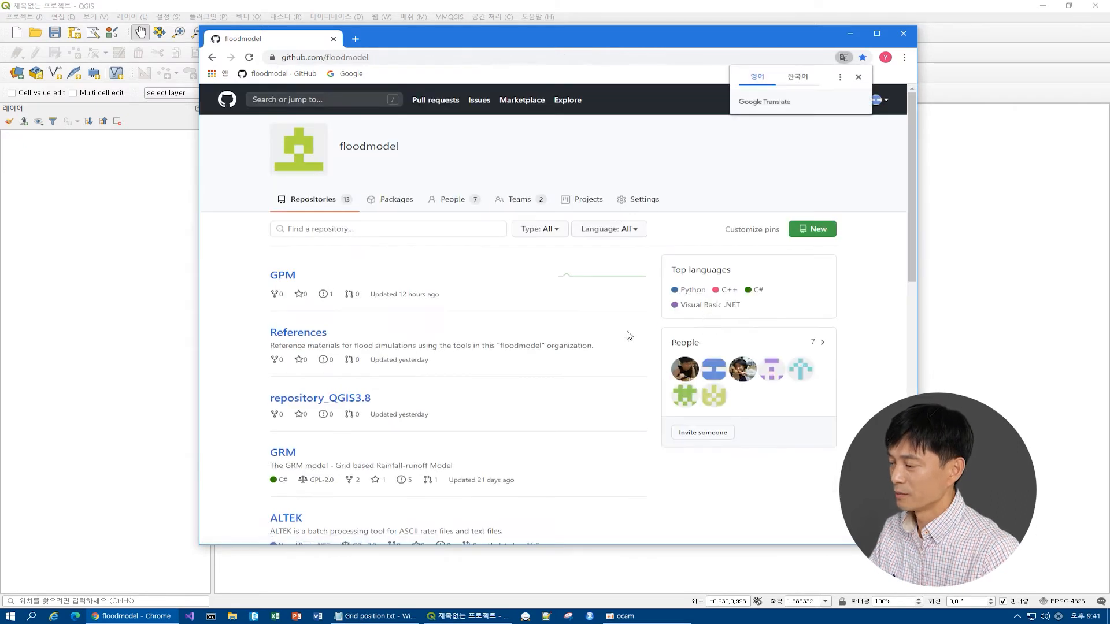
click(319, 344)
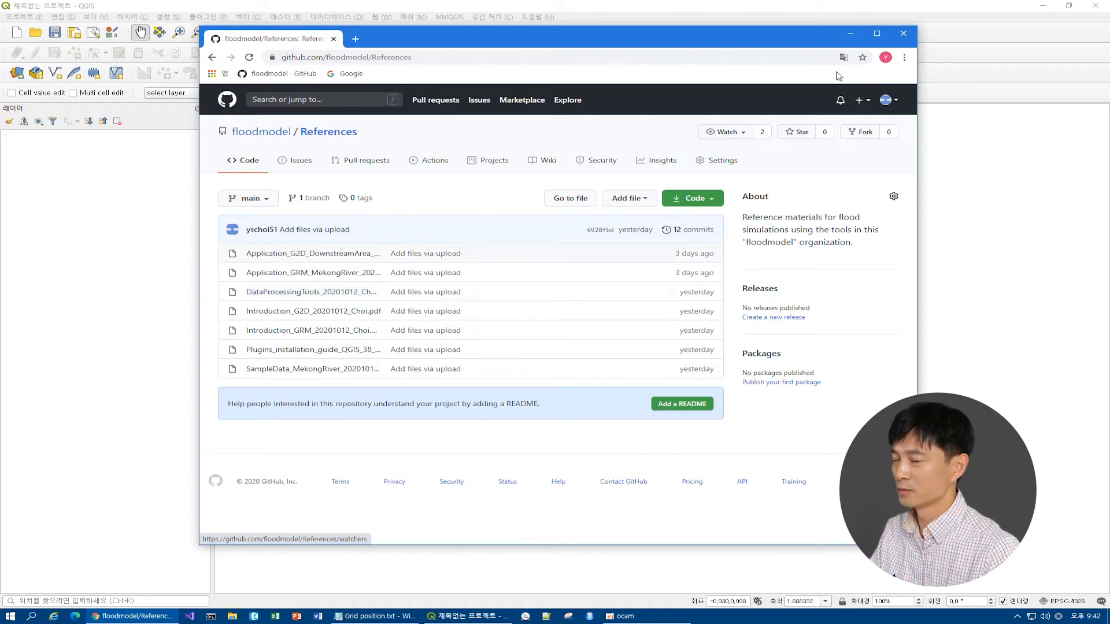
click(850, 34)
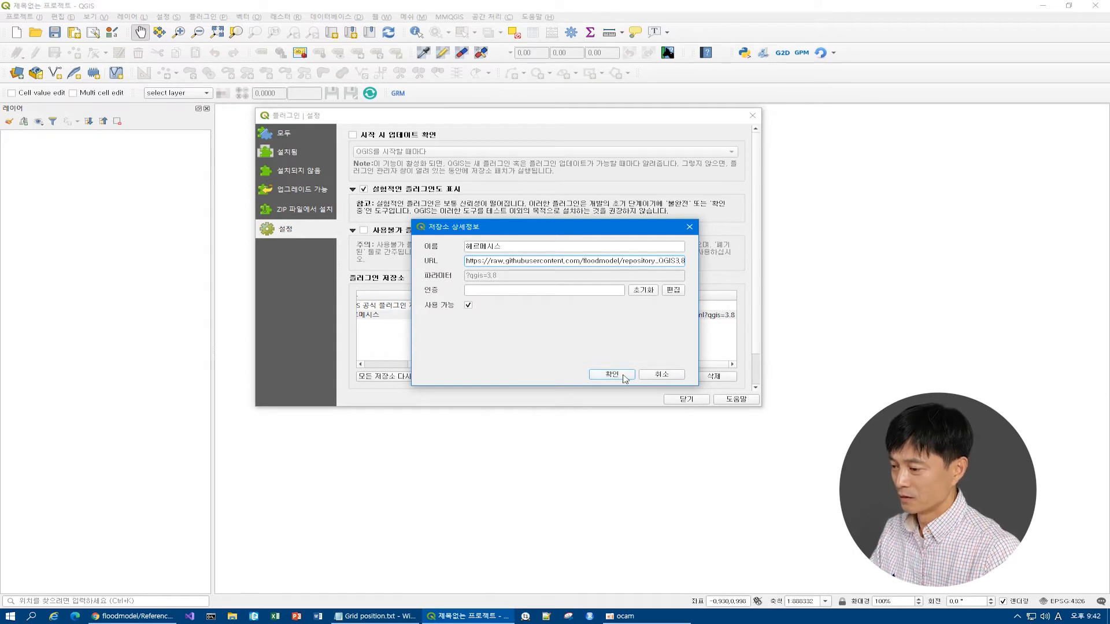
Cancel the repository details, then search all plugins for "drain" and view the details of the Drainage plugin
click(652, 376)
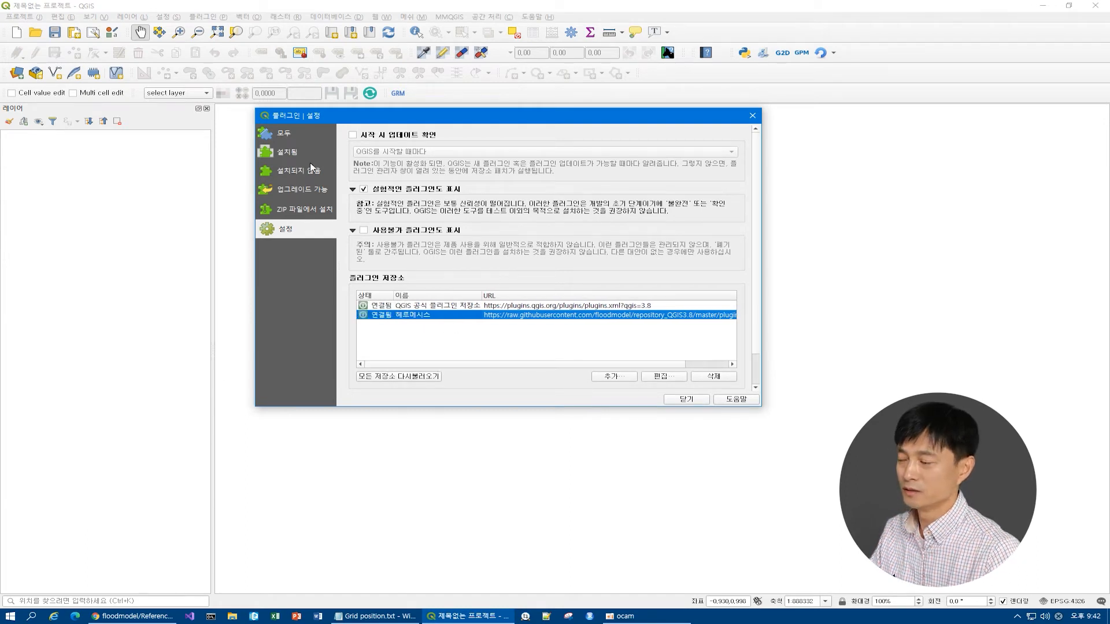
click(289, 137)
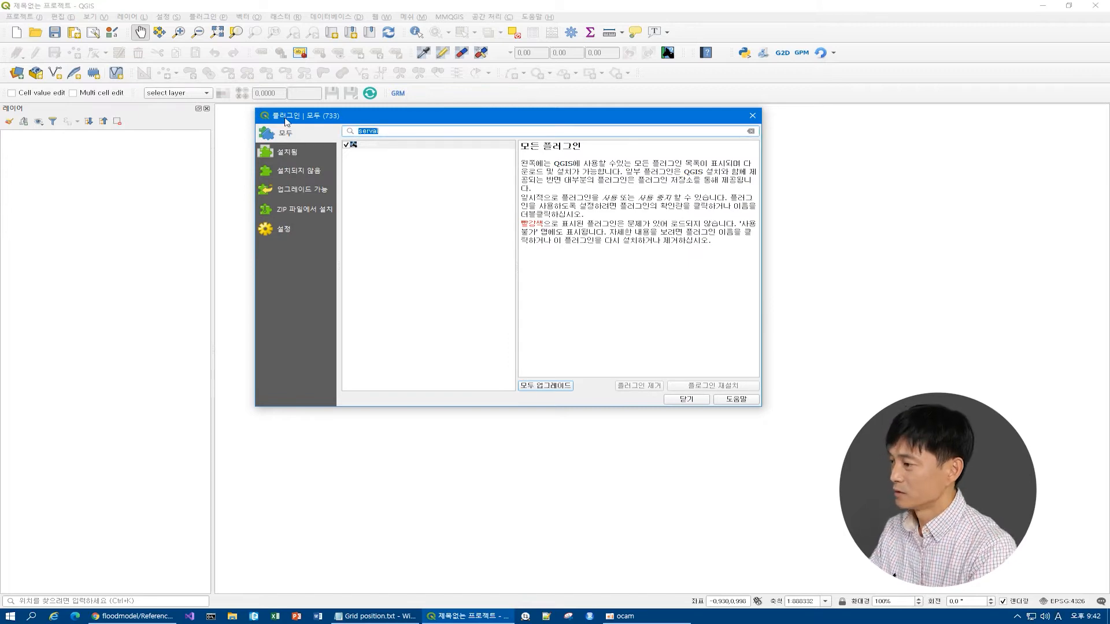
key(BackSpace)
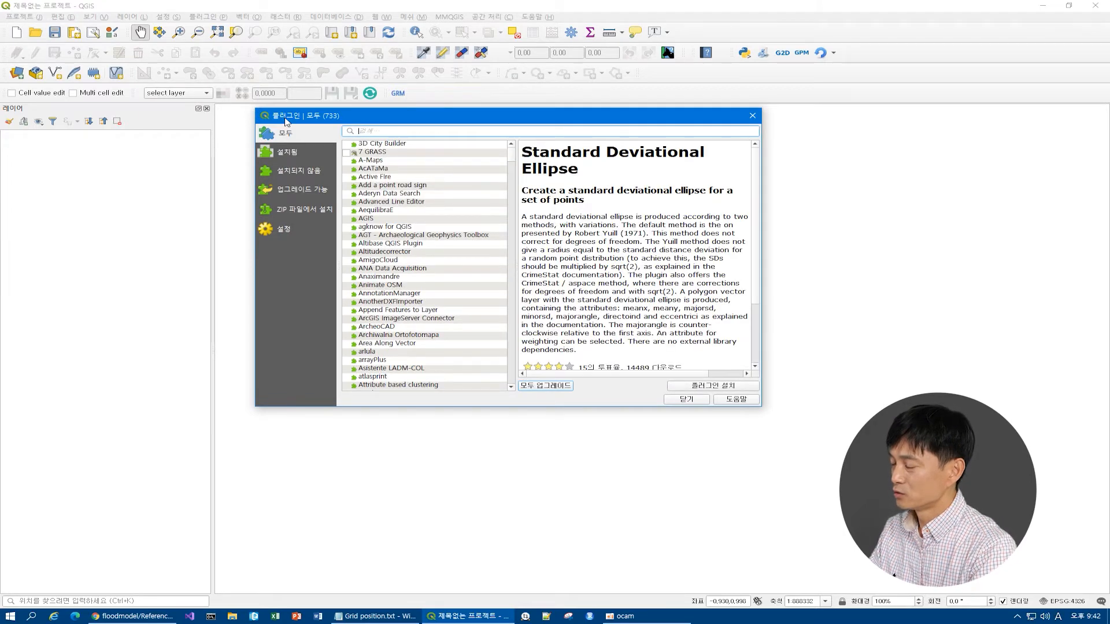
text(dra)
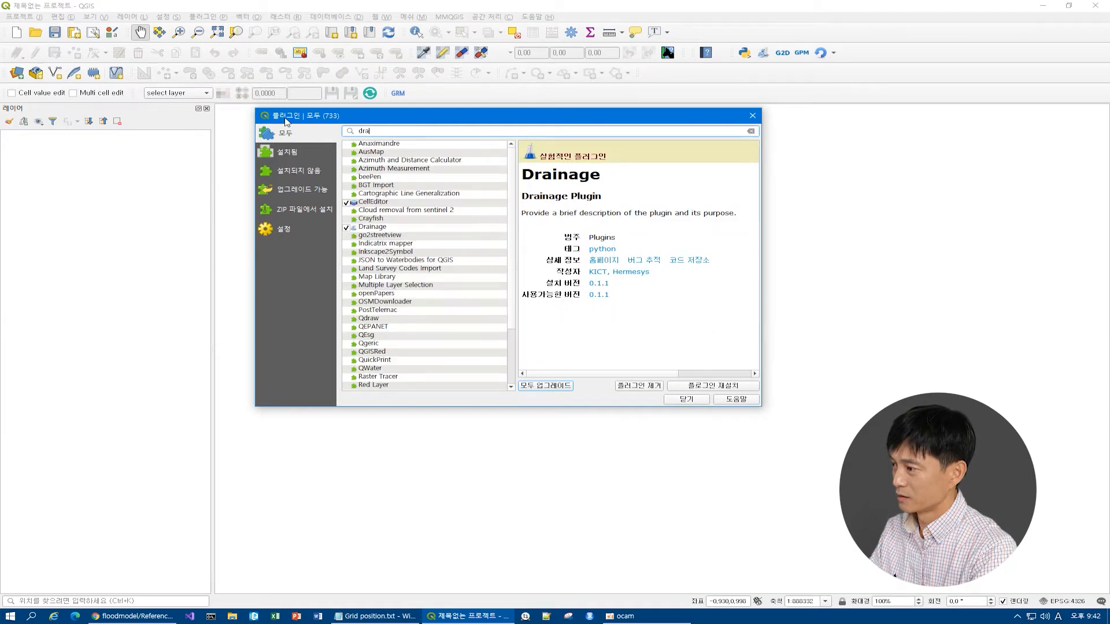
text(in)
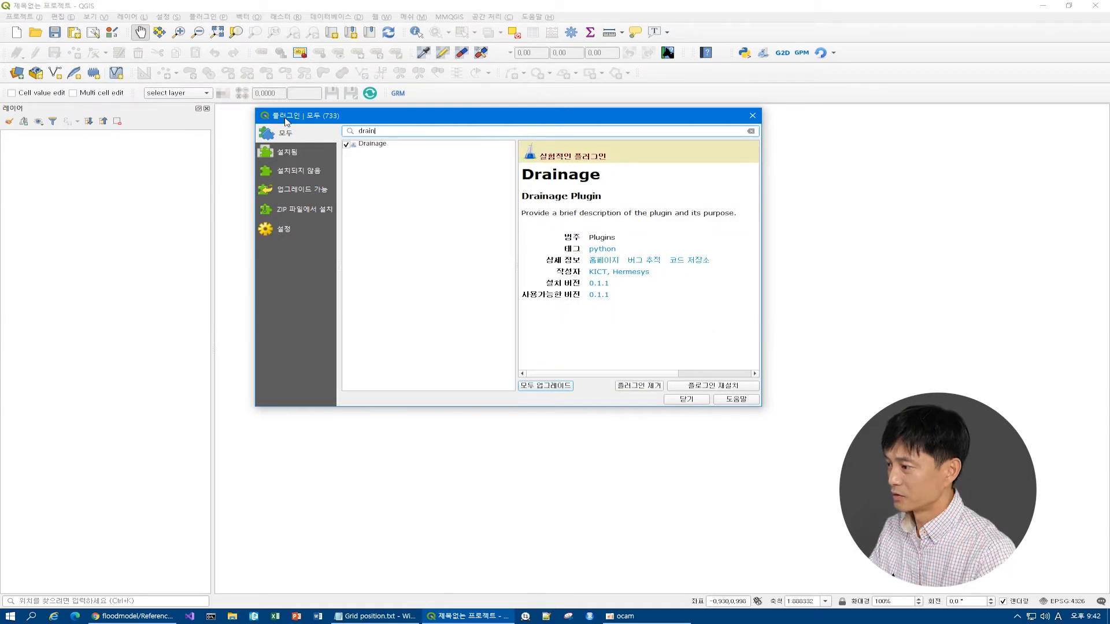
click(399, 146)
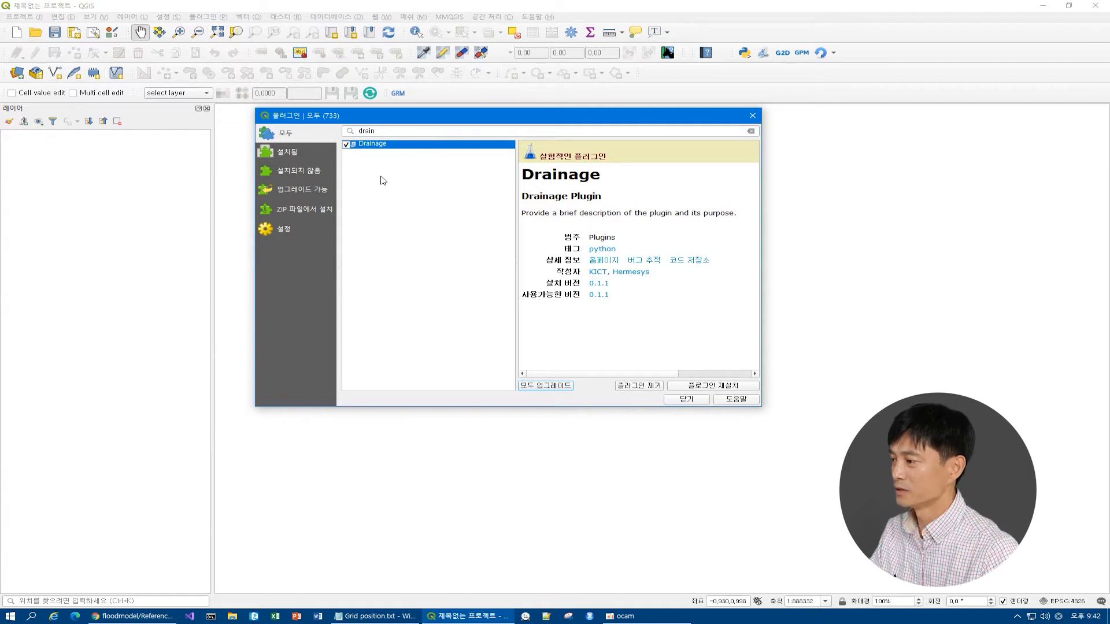
Search the plugin list for "cell", view the details of the CellEditor plugin, and close the plugin manager
click(393, 134)
text(cell)
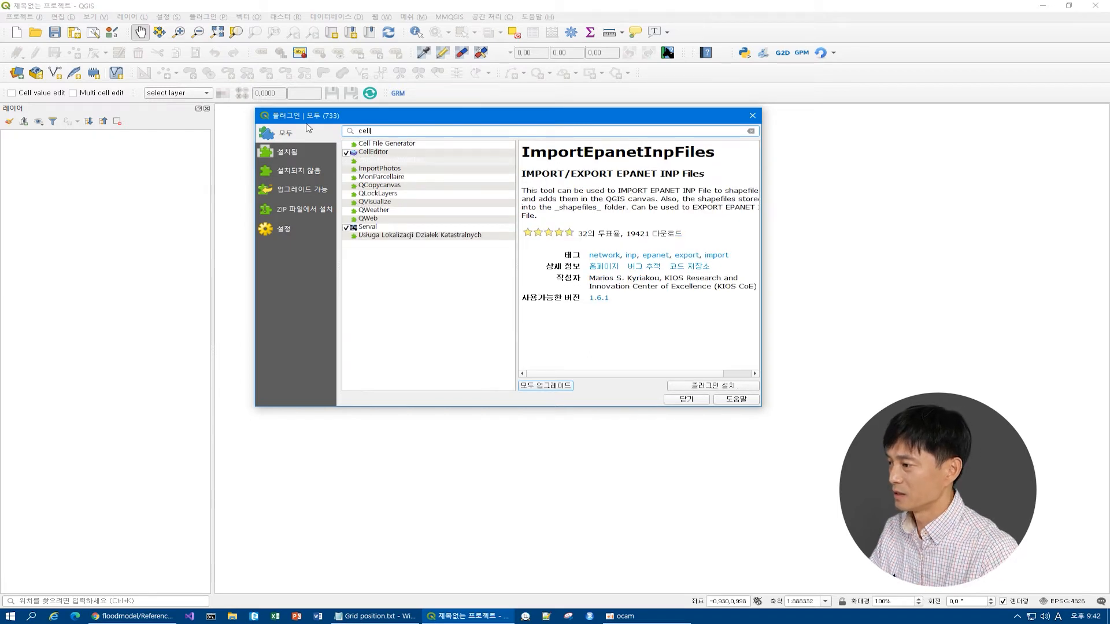
click(368, 153)
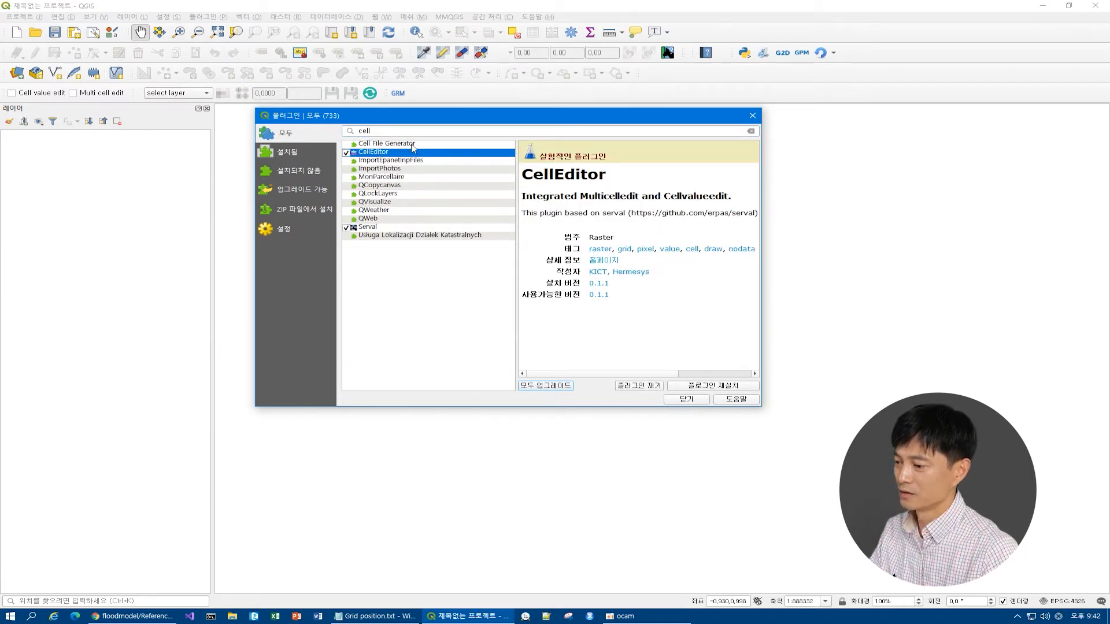
click(690, 400)
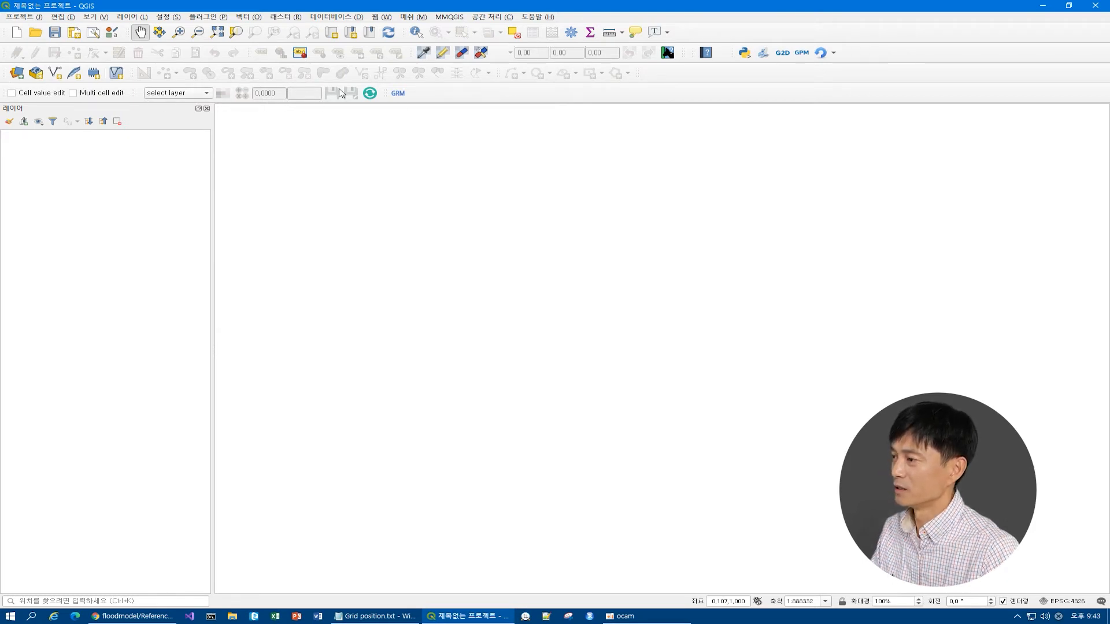
View the map services offered by the TMS for Korea plugin, and minimize QGIS
click(381, 18)
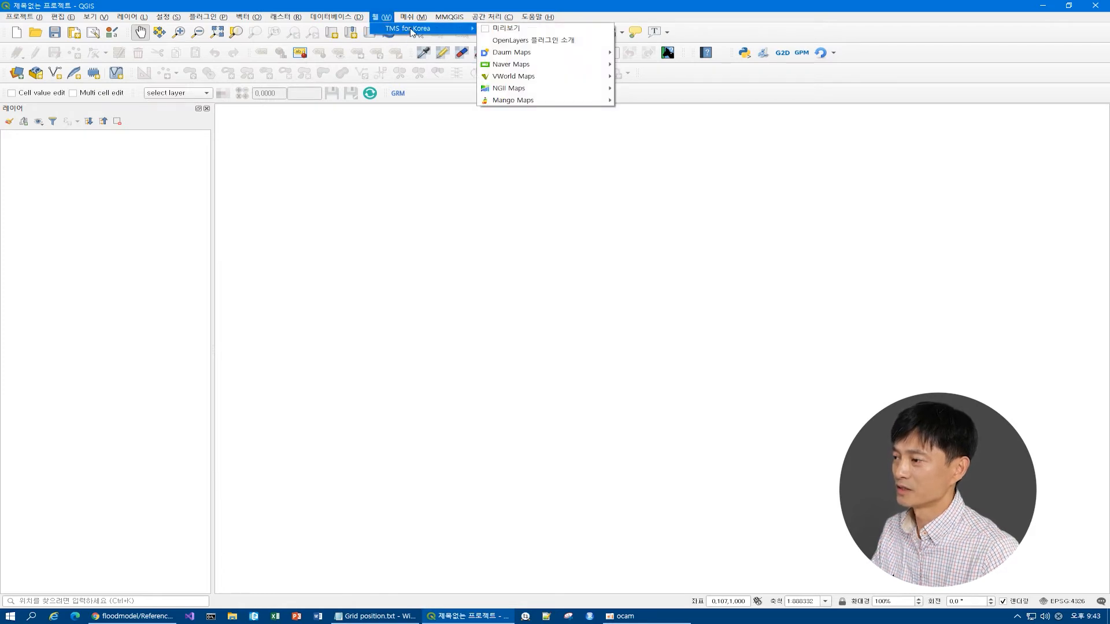
click(587, 5)
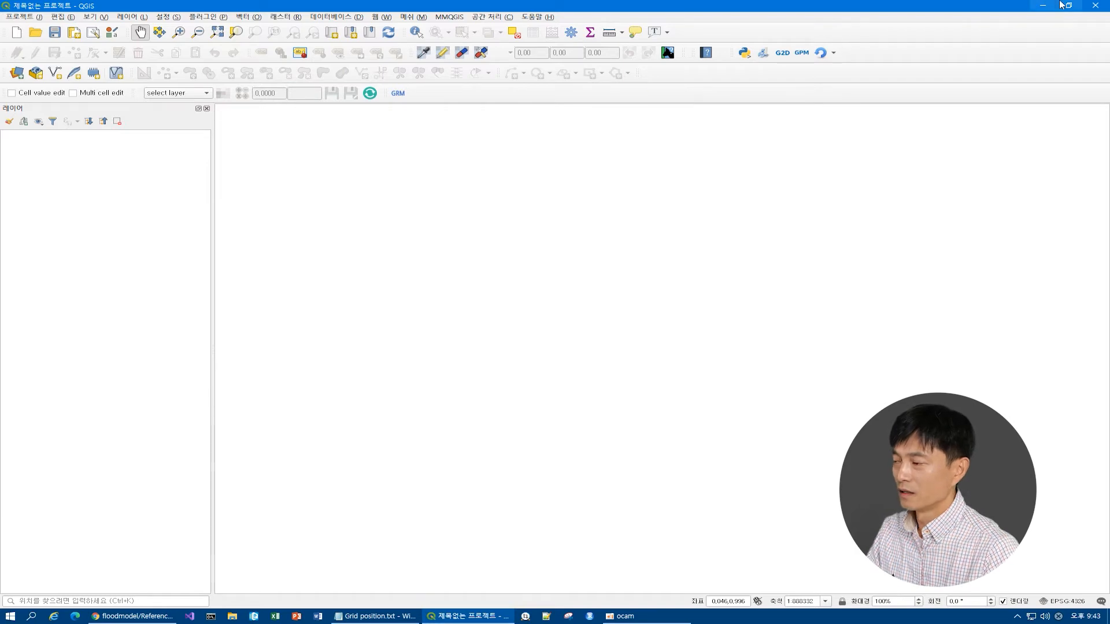
click(1042, 6)
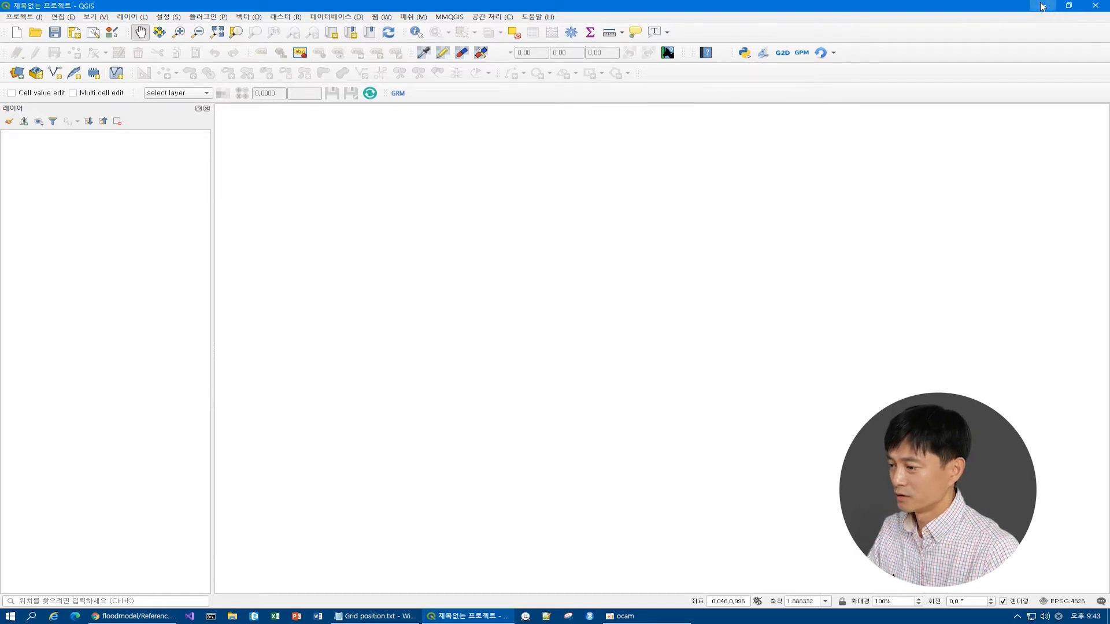
In Chrome, view the DownloadStableVersion_BinariesAndDocuments folder of floodmodel's ALTEK repository, and close the browser
click(167, 617)
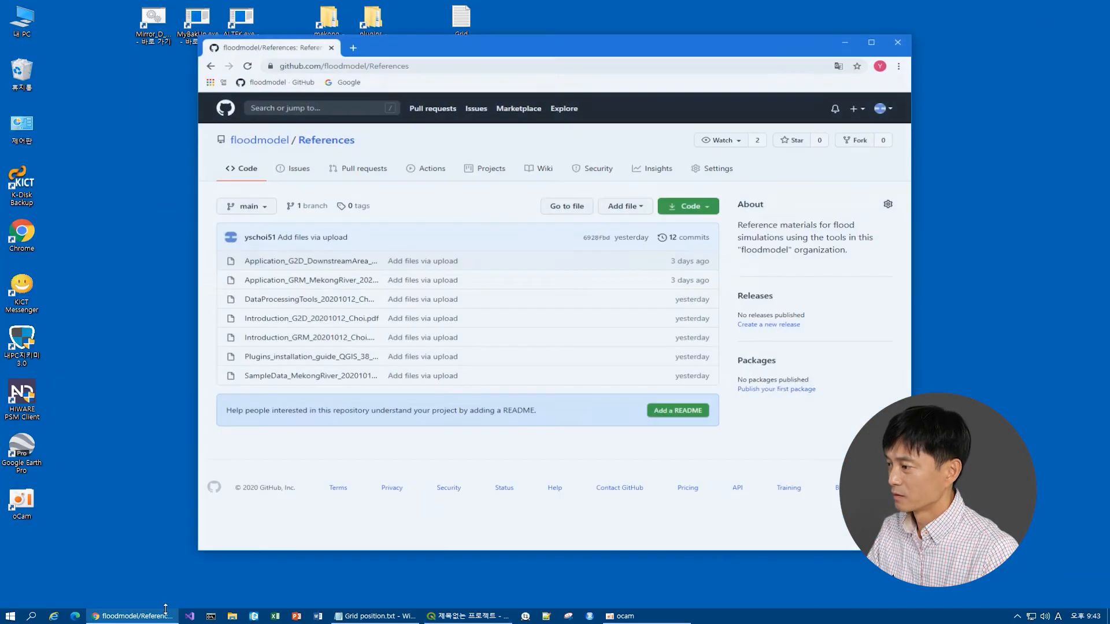
click(270, 133)
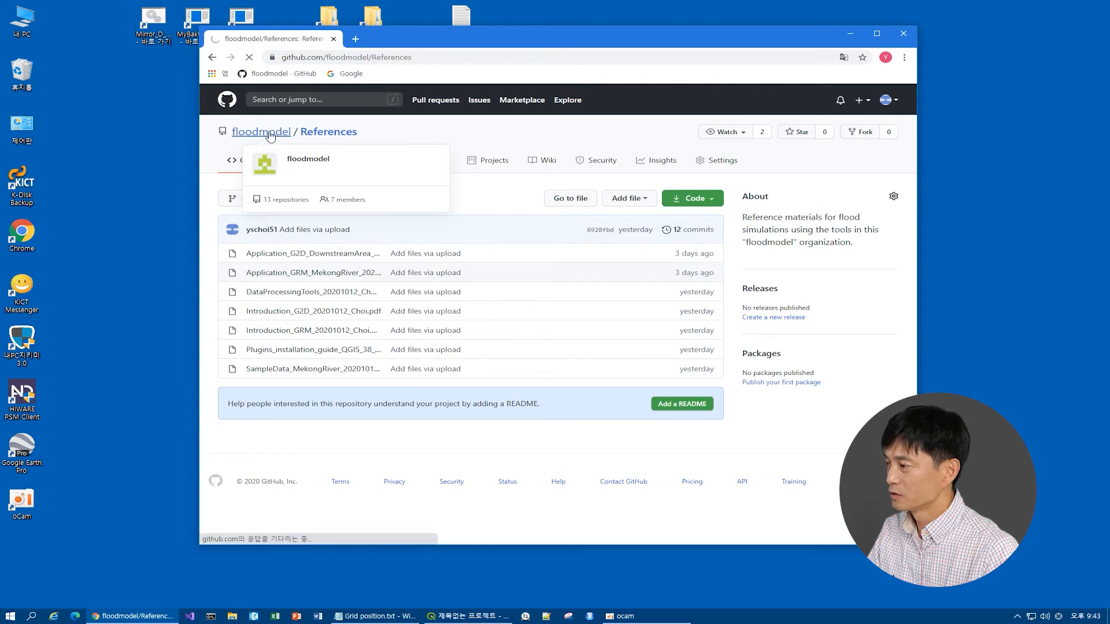
scroll(323, 259, down, 5)
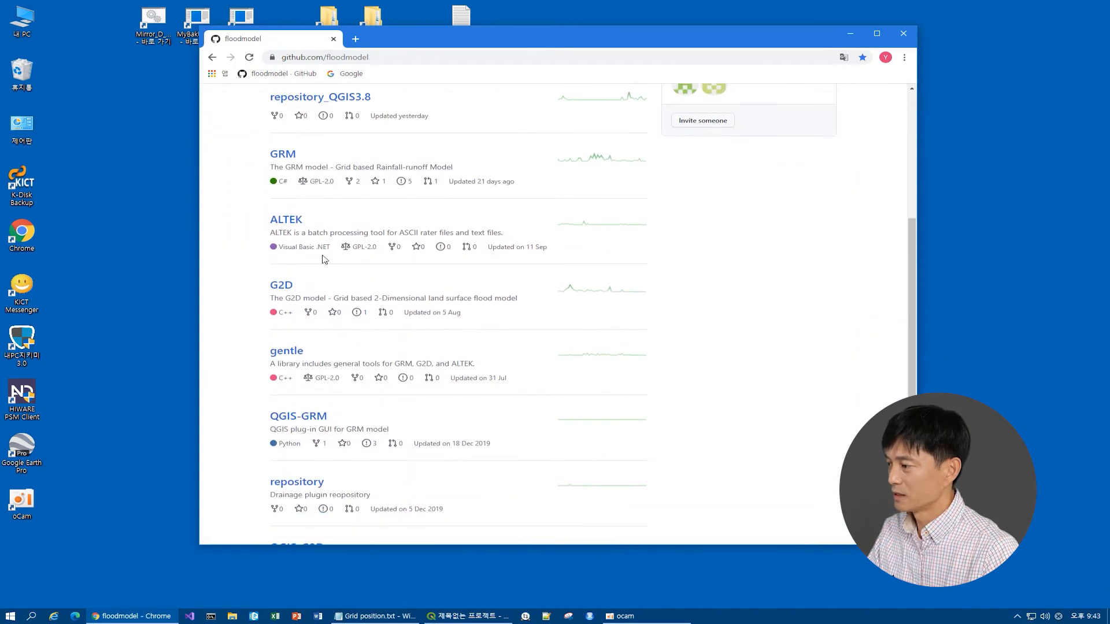
click(291, 222)
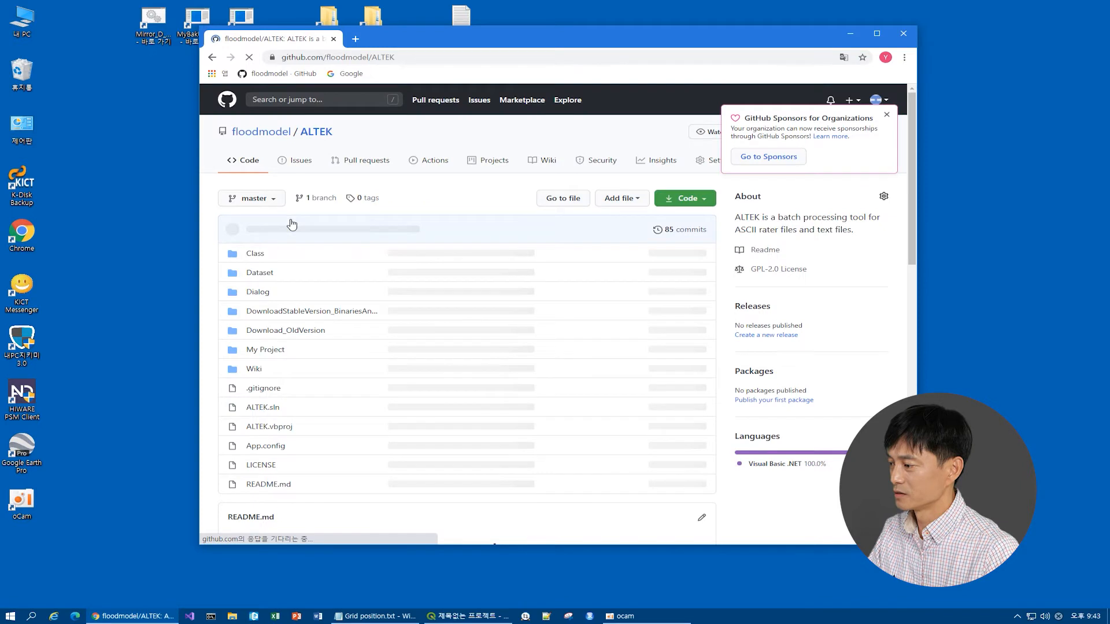
click(304, 316)
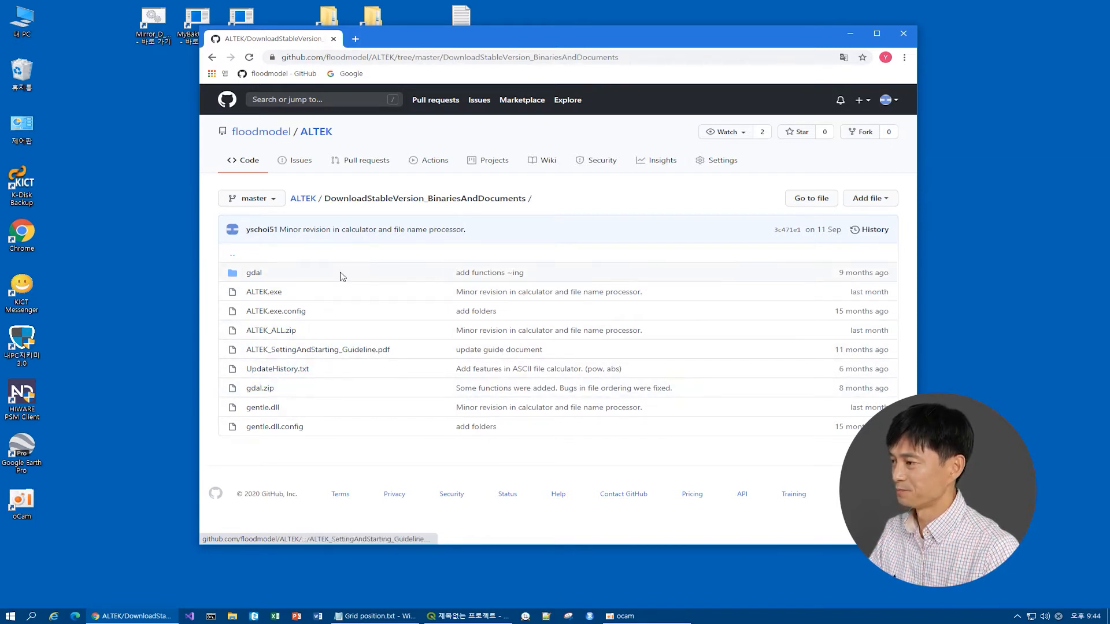
click(903, 33)
Launch ALTEK, view its raster files converter, ASCII raster calculator and coordinate system converter, and close the program
double_click(241, 27)
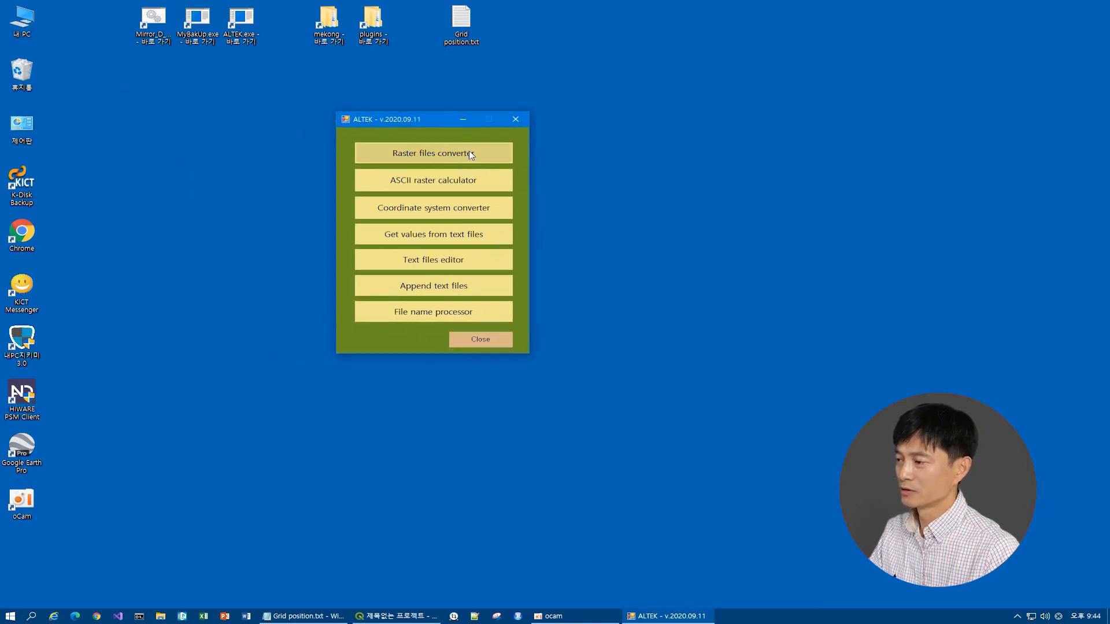
click(471, 158)
click(612, 119)
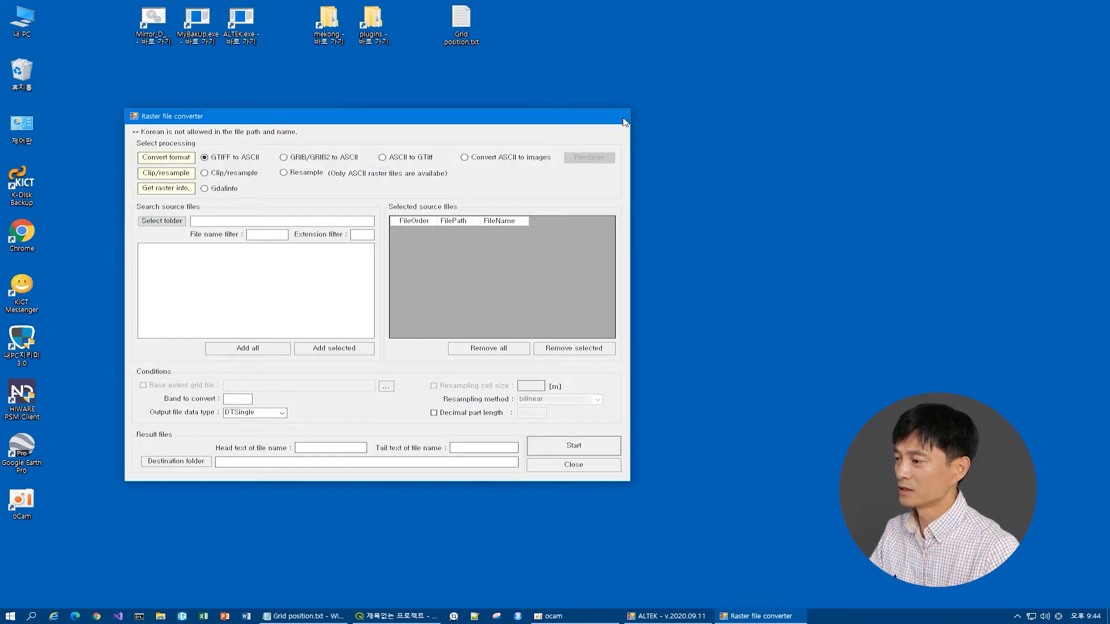
click(471, 181)
click(600, 123)
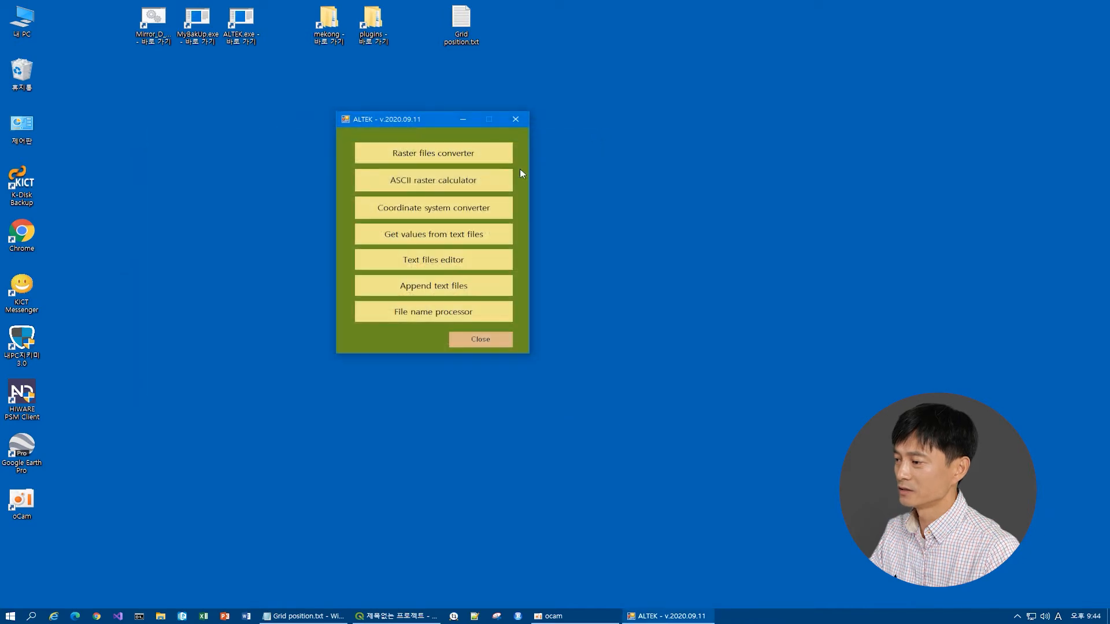
click(440, 209)
click(649, 142)
click(503, 339)
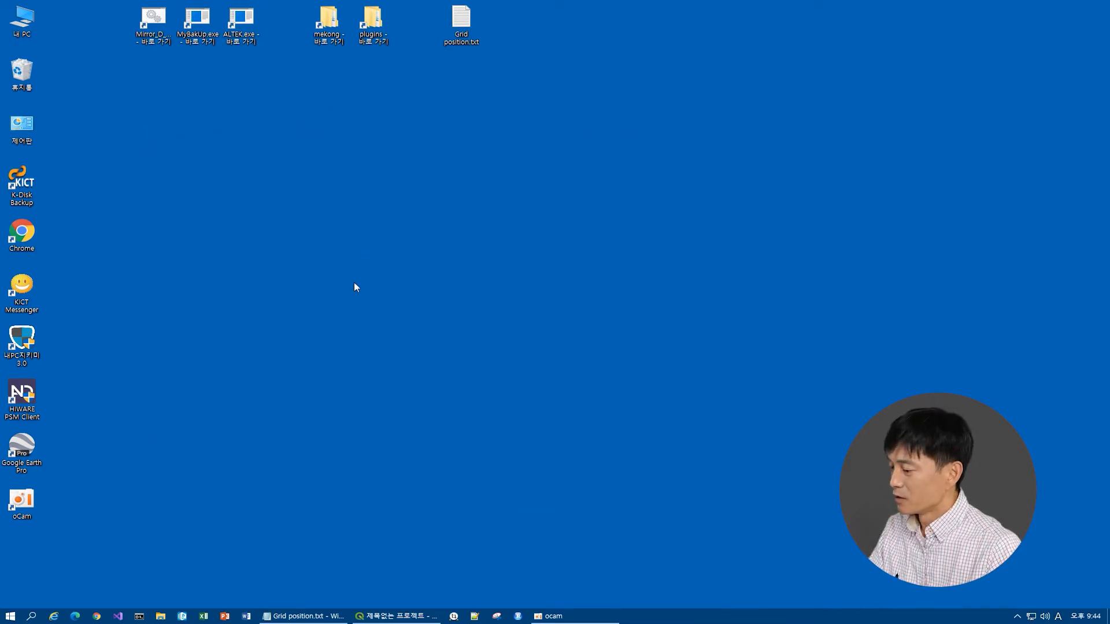
Restore QGIS in a smaller window and open the ToolsSampleData folder inside C:\mekong in File Explorer
click(396, 616)
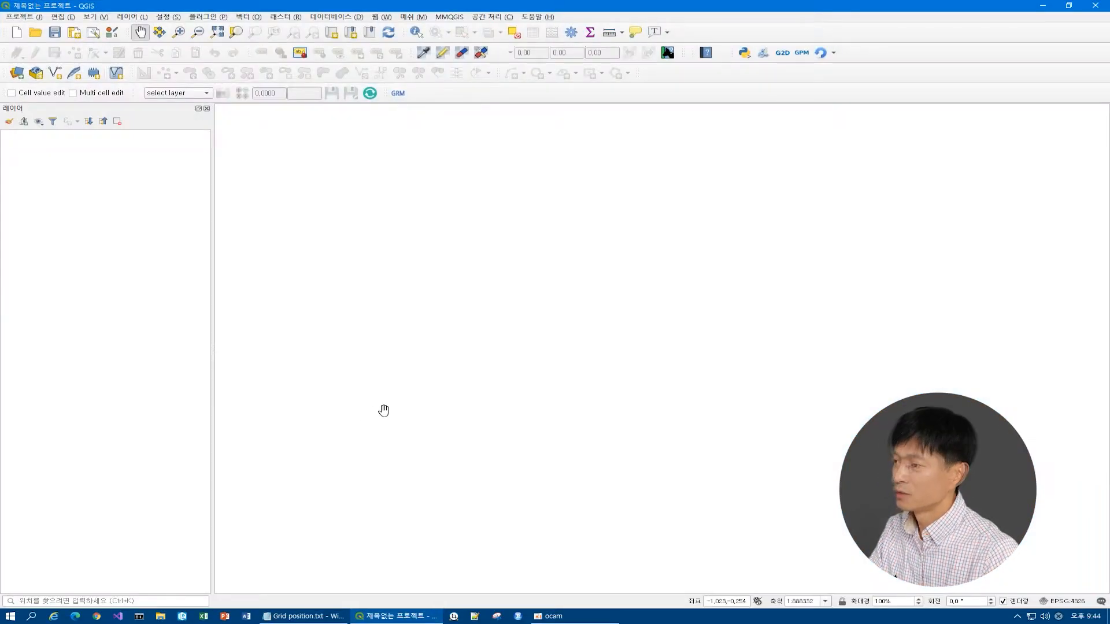
click(162, 617)
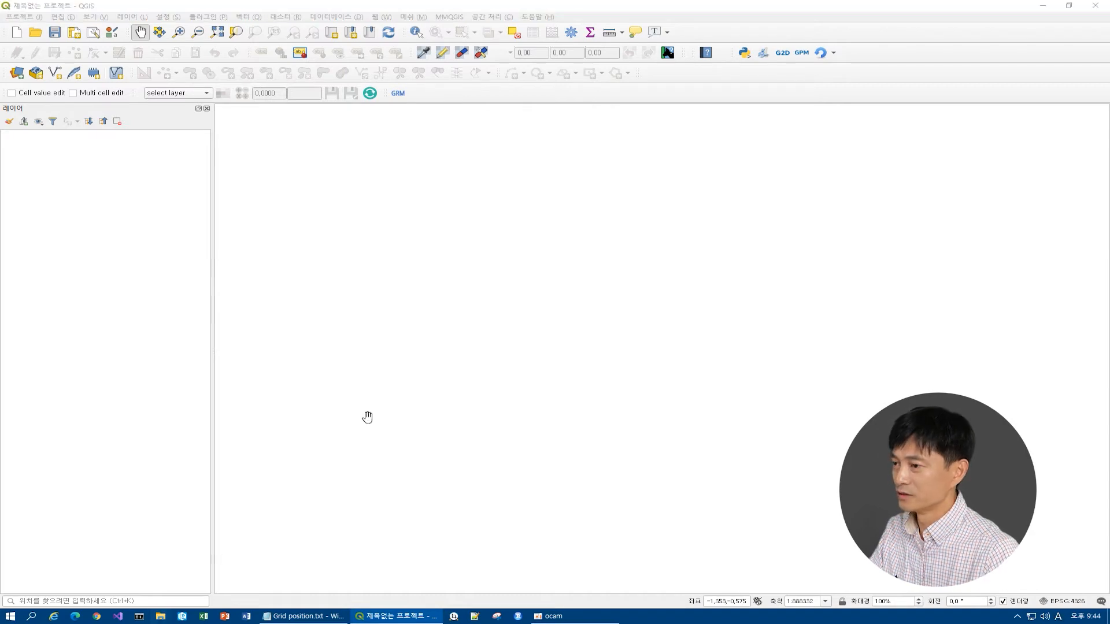
click(718, 121)
drag(727, 6, 706, 96)
click(334, 24)
double_click(333, 24)
drag(367, 122, 333, 86)
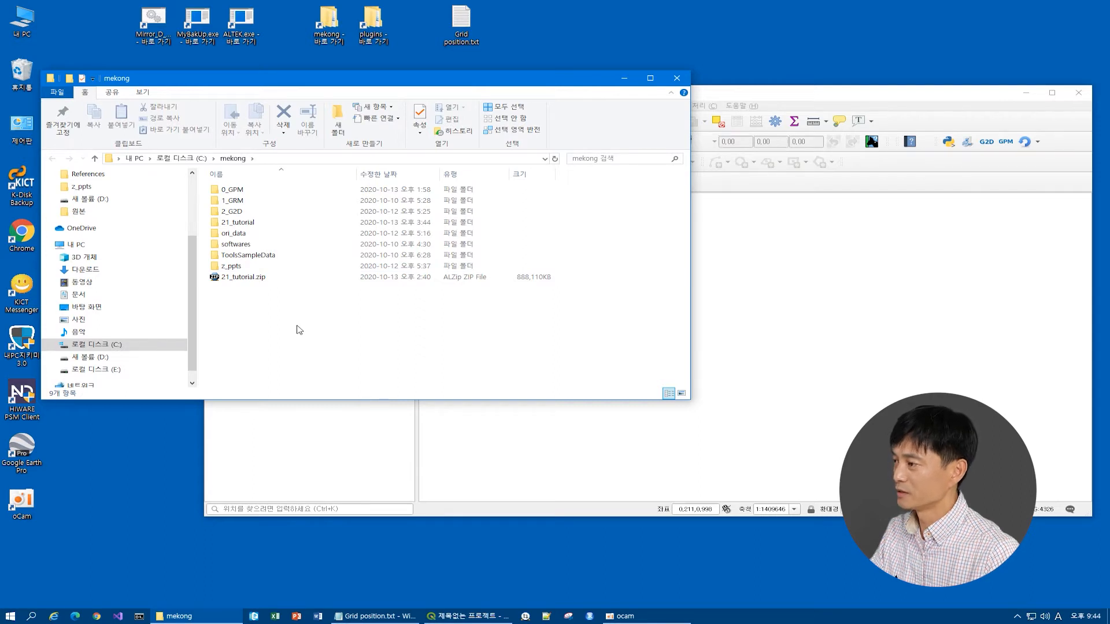
double_click(244, 259)
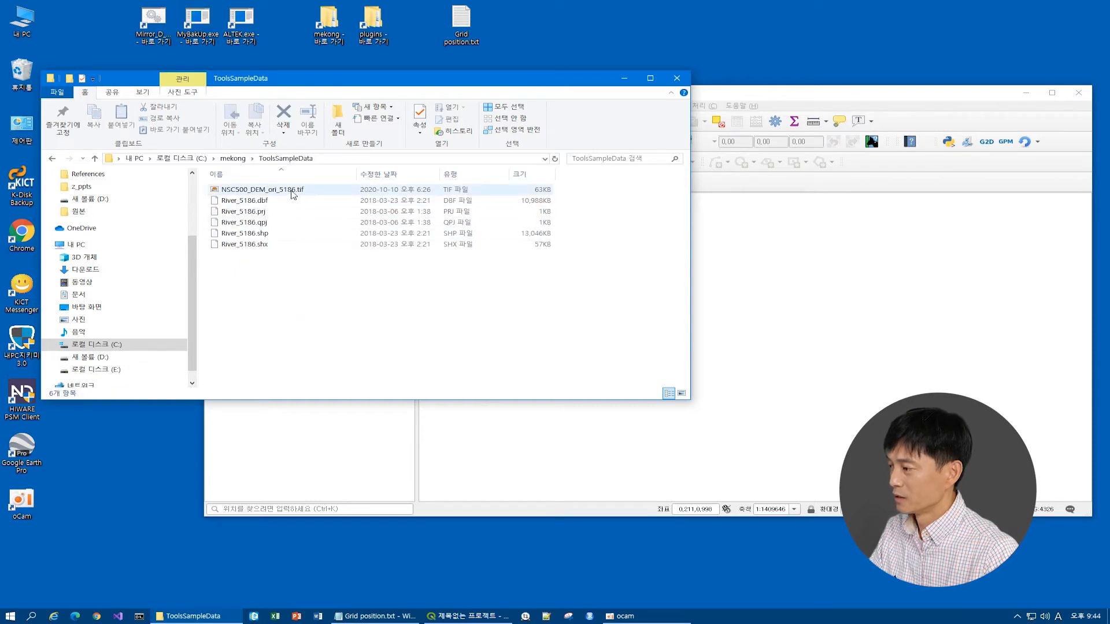
Add NSC500_DEM_ori_5186.tif from the ToolsSampleData folder to the QGIS project, maximize QGIS and select the layer
drag(293, 192, 785, 313)
drag(791, 101, 721, 4)
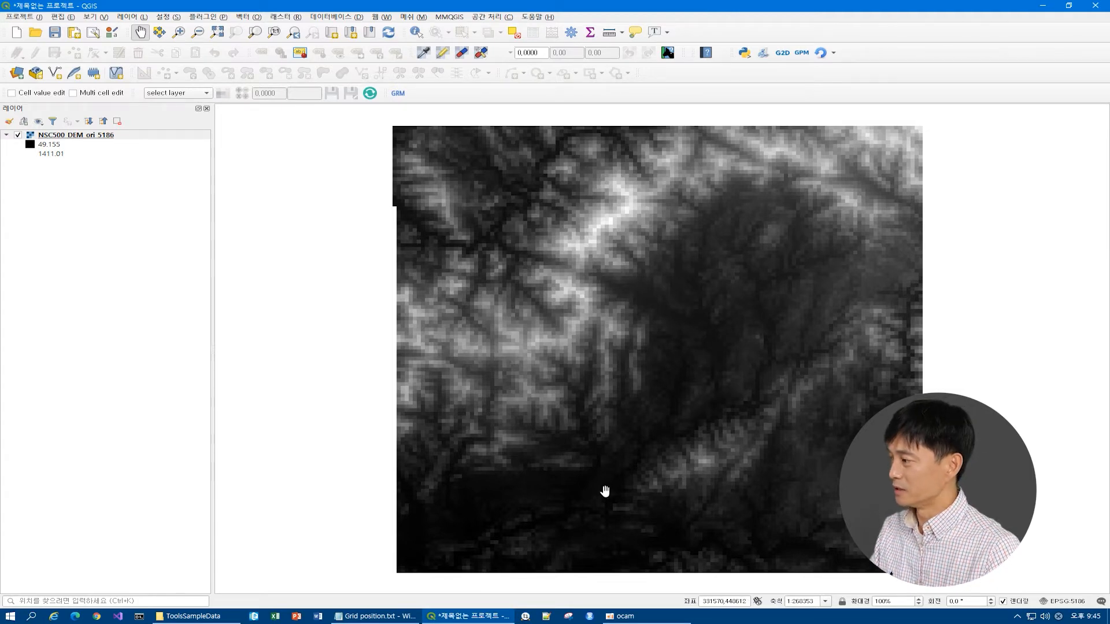
click(65, 137)
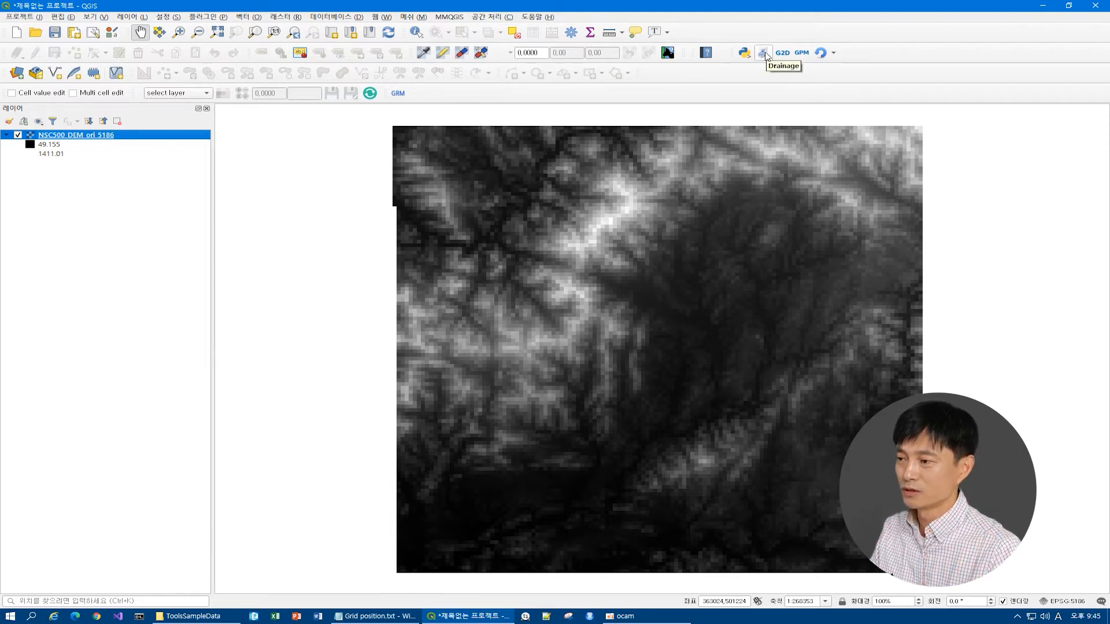
Open the Drainage plugin's Batch Processor and set NSC500_DEM_ori_5186 as the elevation with a stream threshold value of 10
click(764, 53)
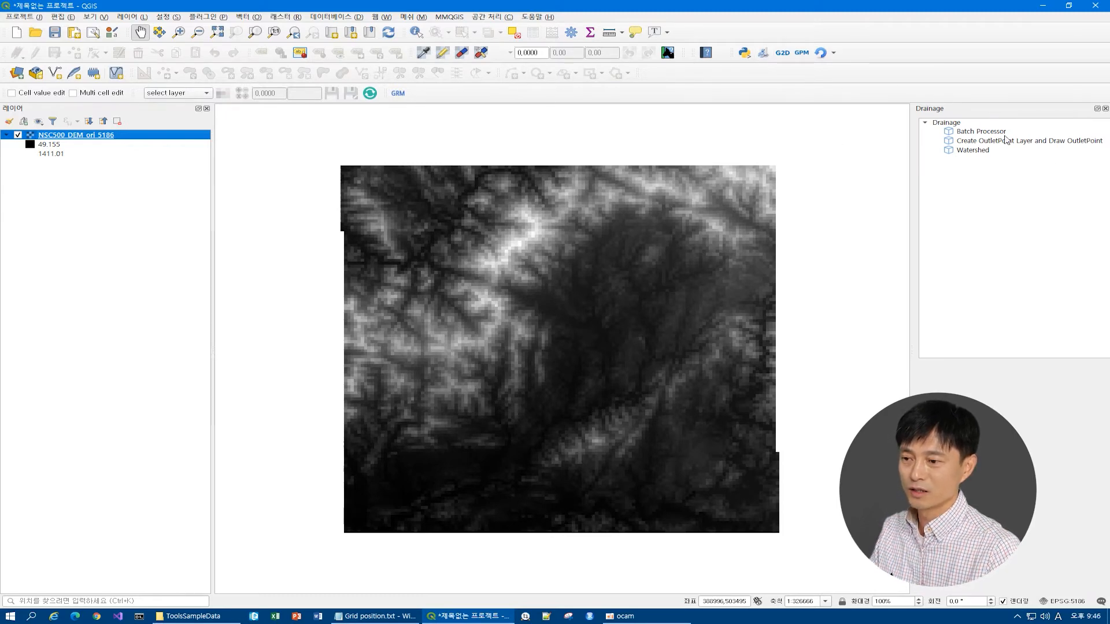
double_click(987, 133)
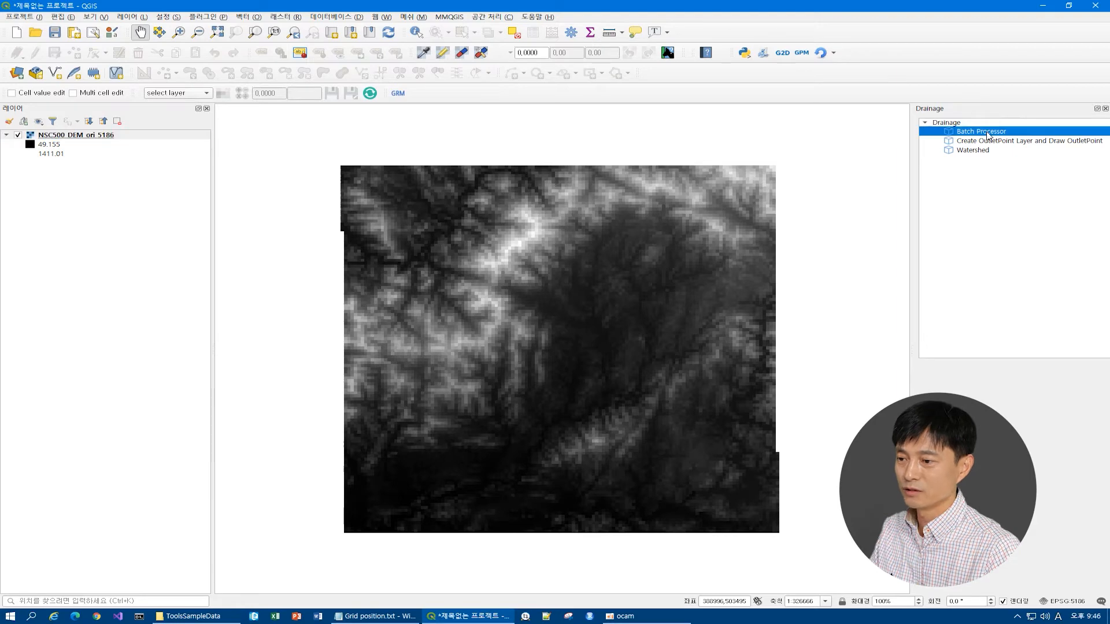
drag(585, 207, 737, 165)
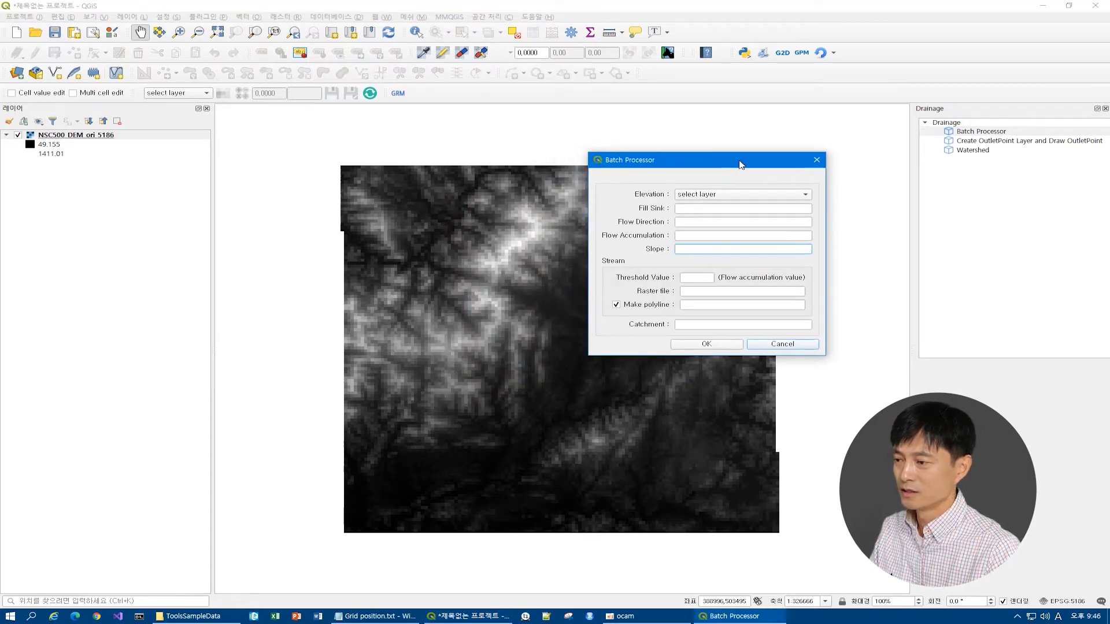
click(751, 198)
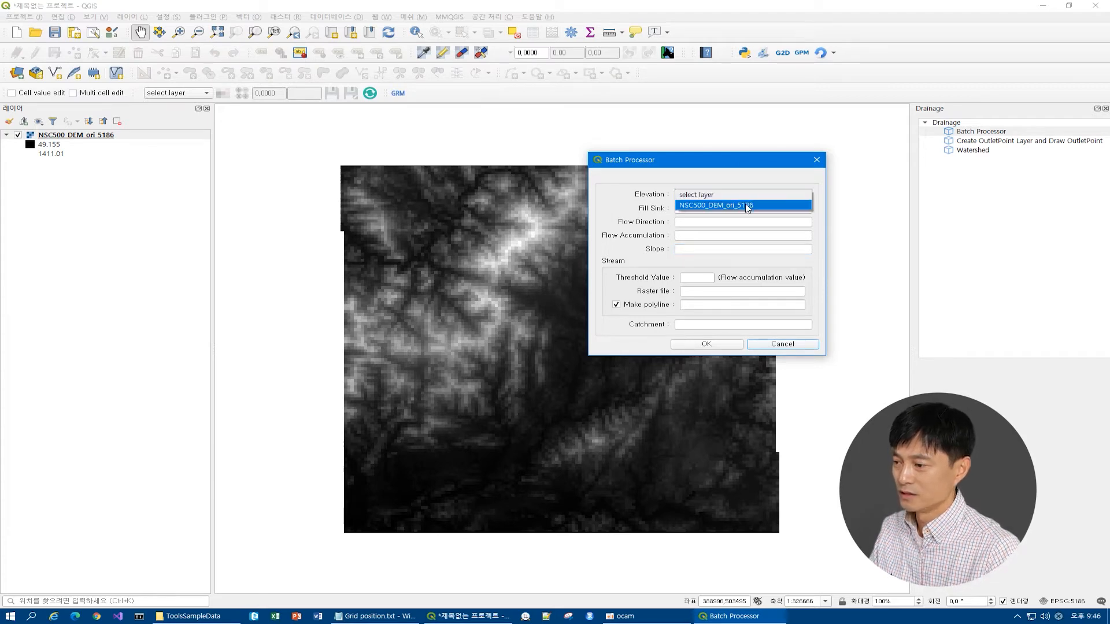
click(746, 206)
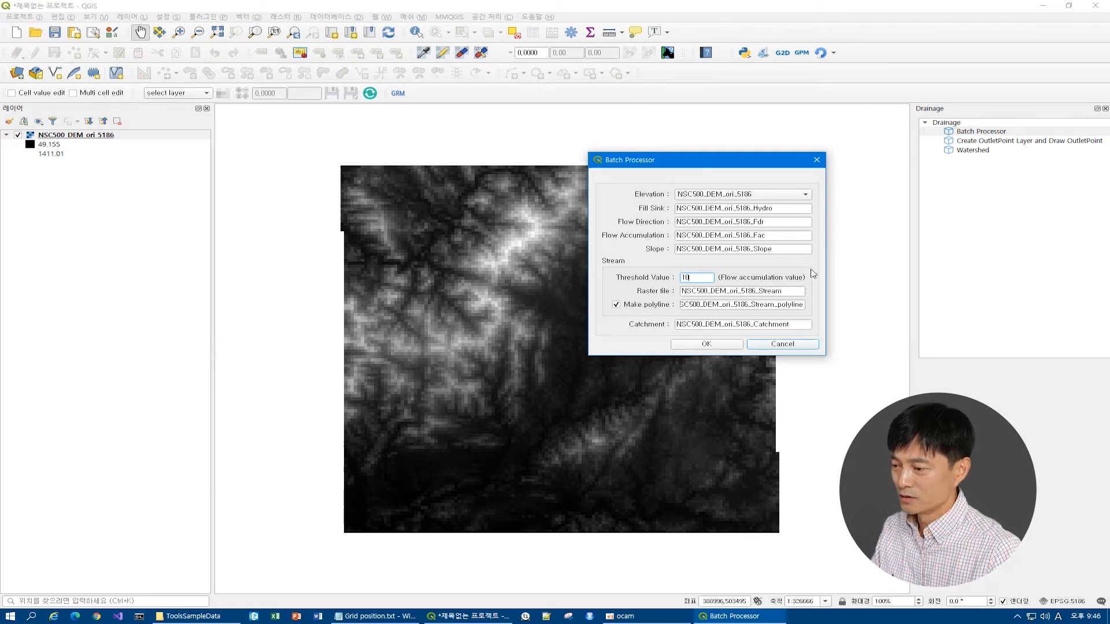
key(Tab)
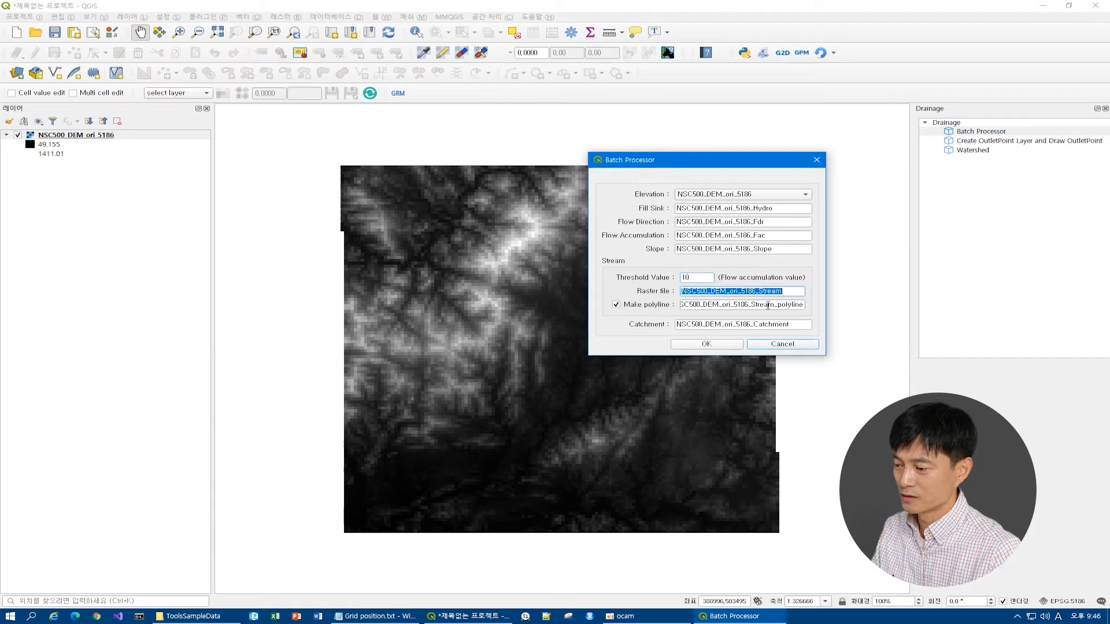
key(Tab)
Run the drainage batch process, allowing TauDEM through the Windows Defender firewall, and dismiss the completion message
click(709, 343)
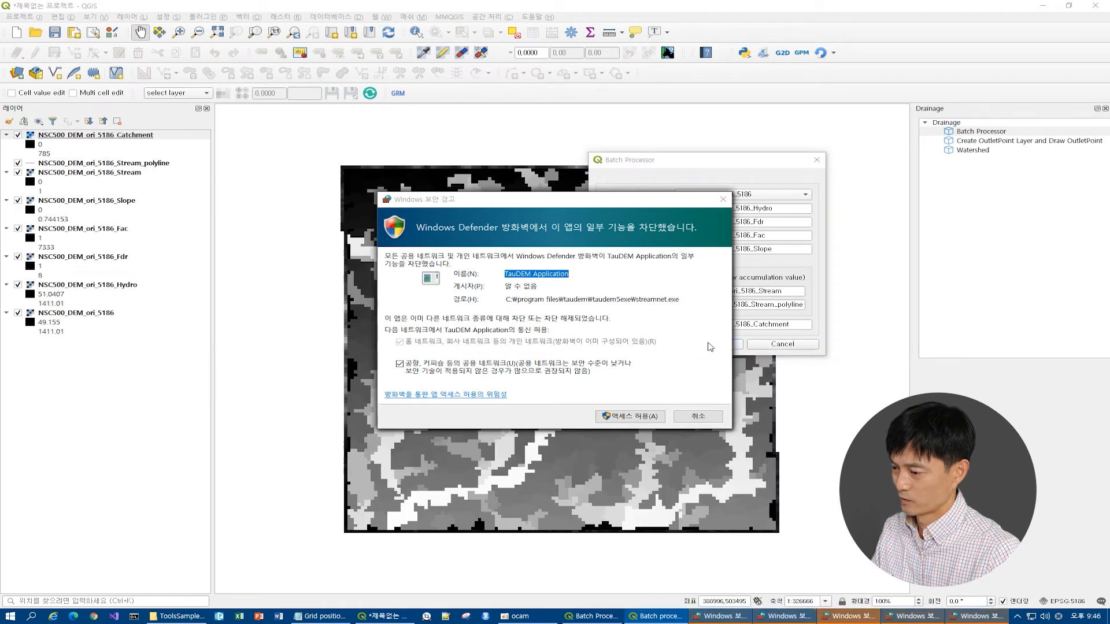
click(629, 418)
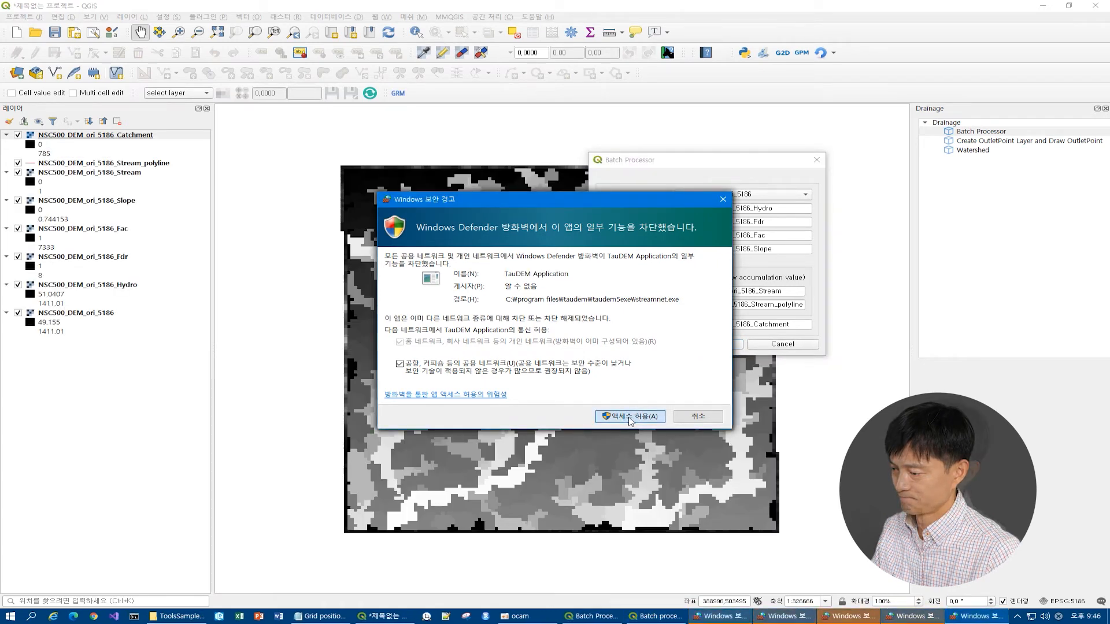
click(611, 419)
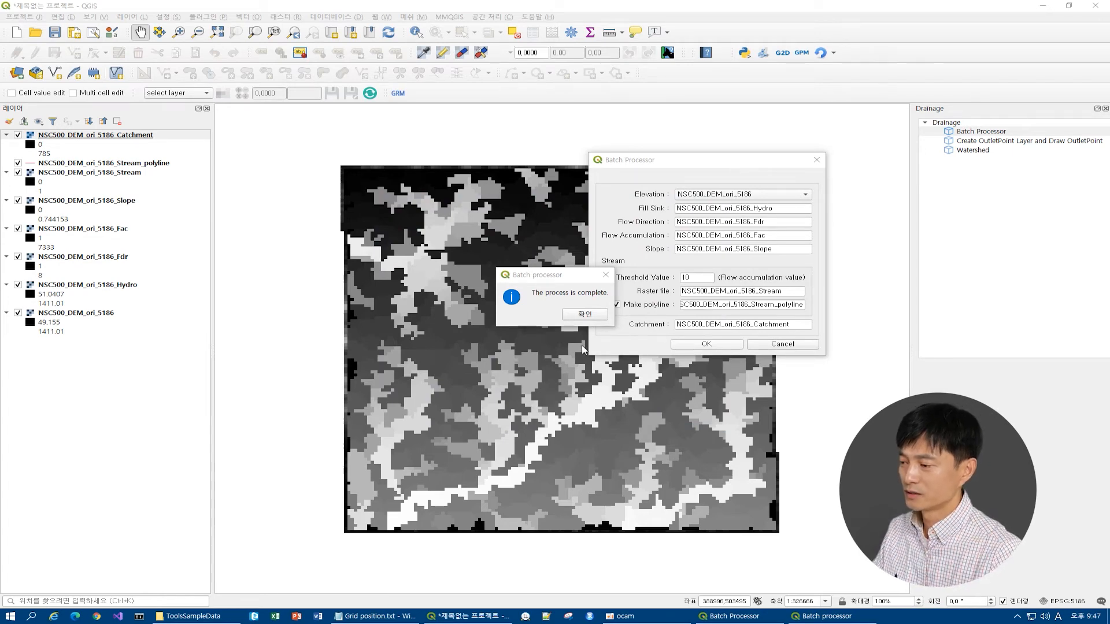
click(539, 274)
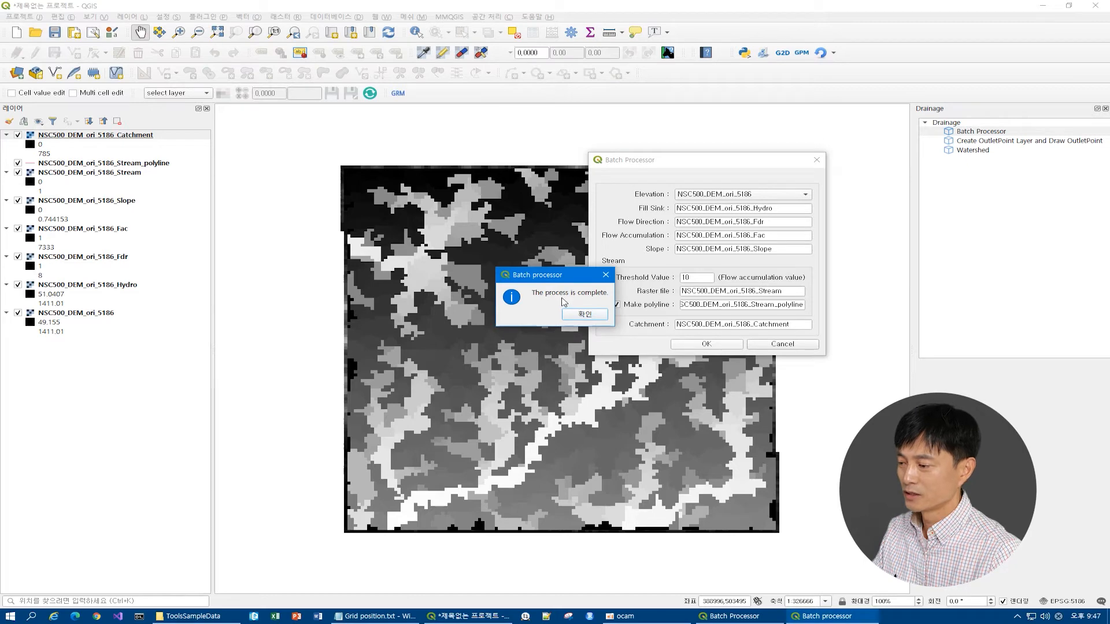
click(585, 315)
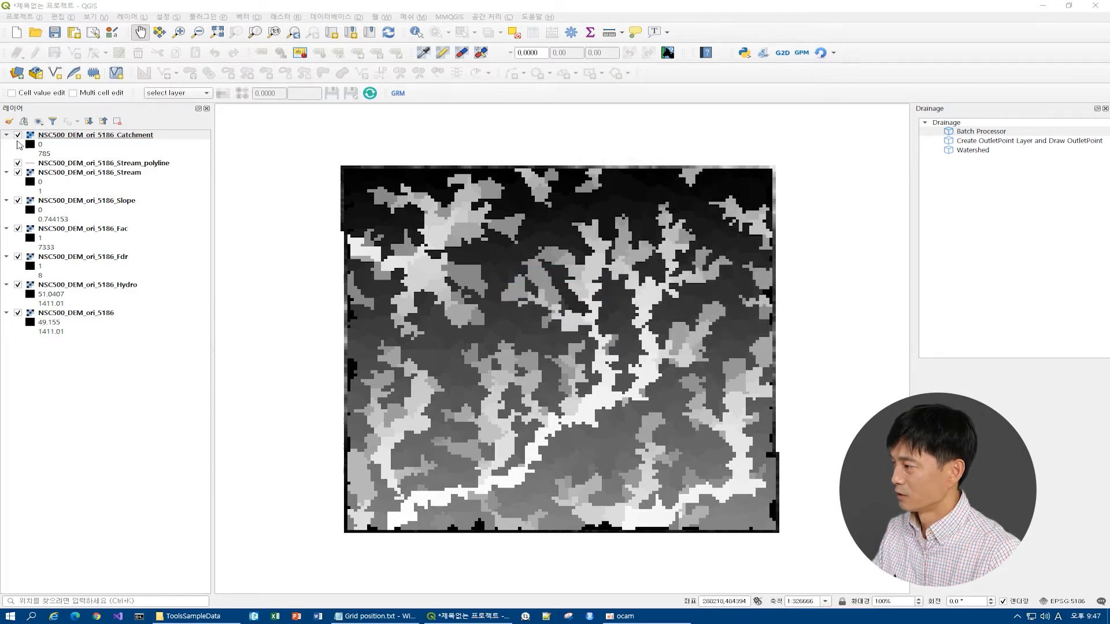
Hide the generated Catchment, Stream, Slope, Fac, Fdr and Hydro raster layers
click(18, 135)
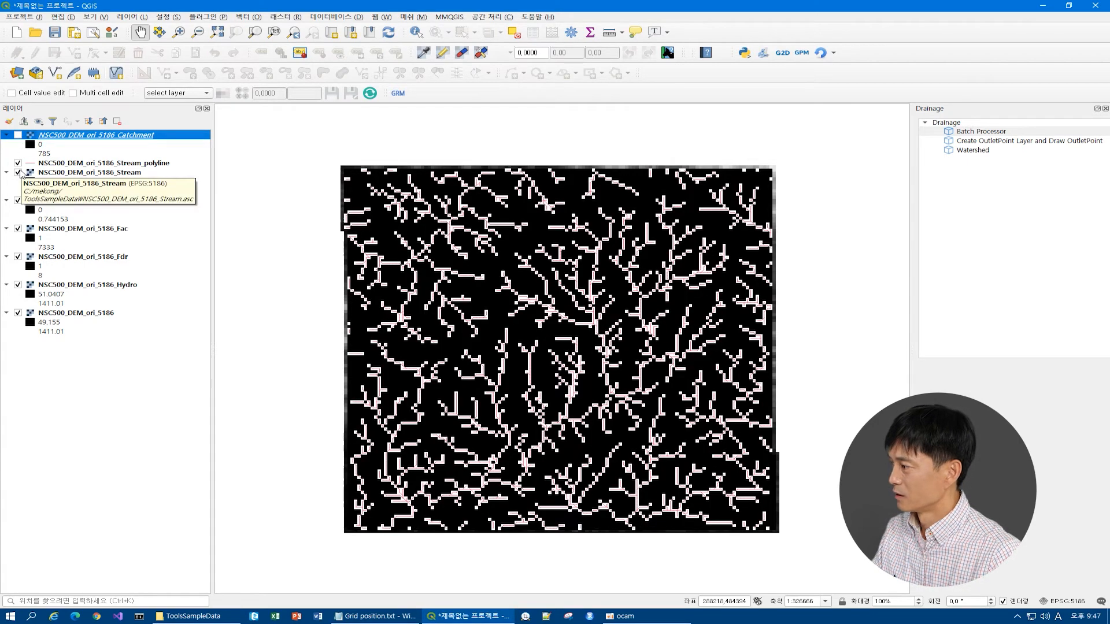
click(18, 172)
click(18, 200)
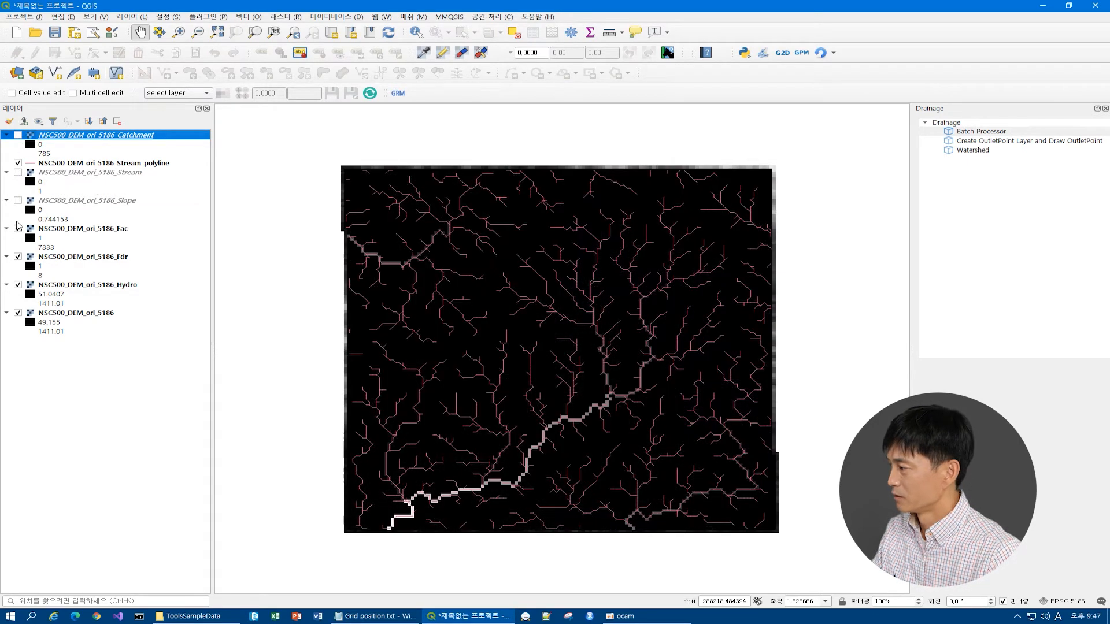
click(18, 229)
click(18, 256)
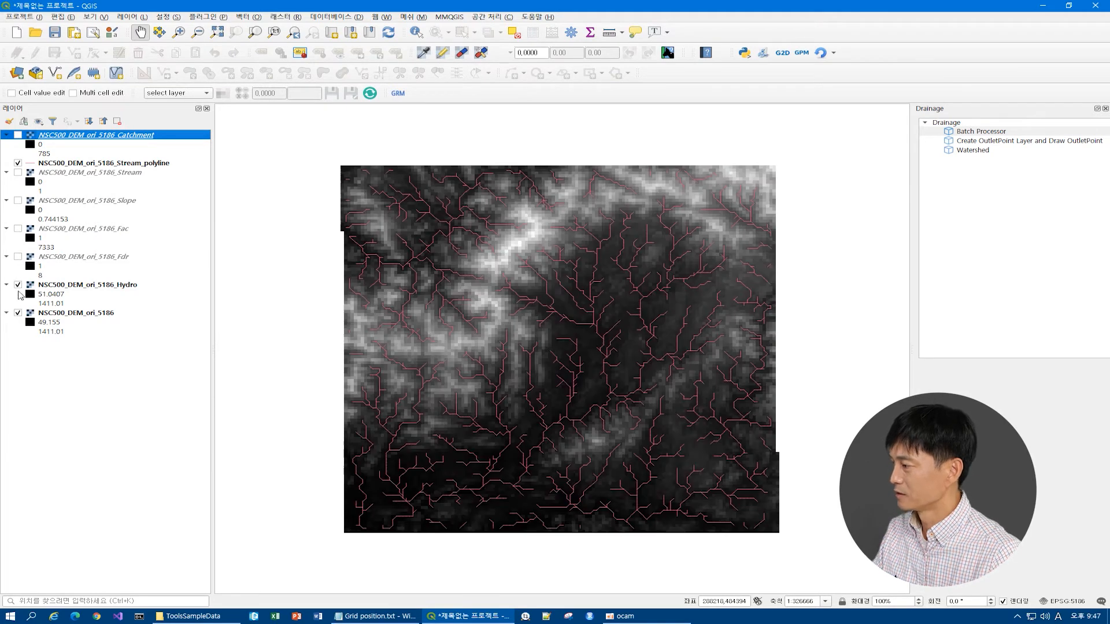
click(18, 285)
Add River_5186.shp from the ToolsSampleData folder to the QGIS project and maximize QGIS
drag(560, 6, 630, 118)
drag(478, 80, 492, 37)
click(249, 114)
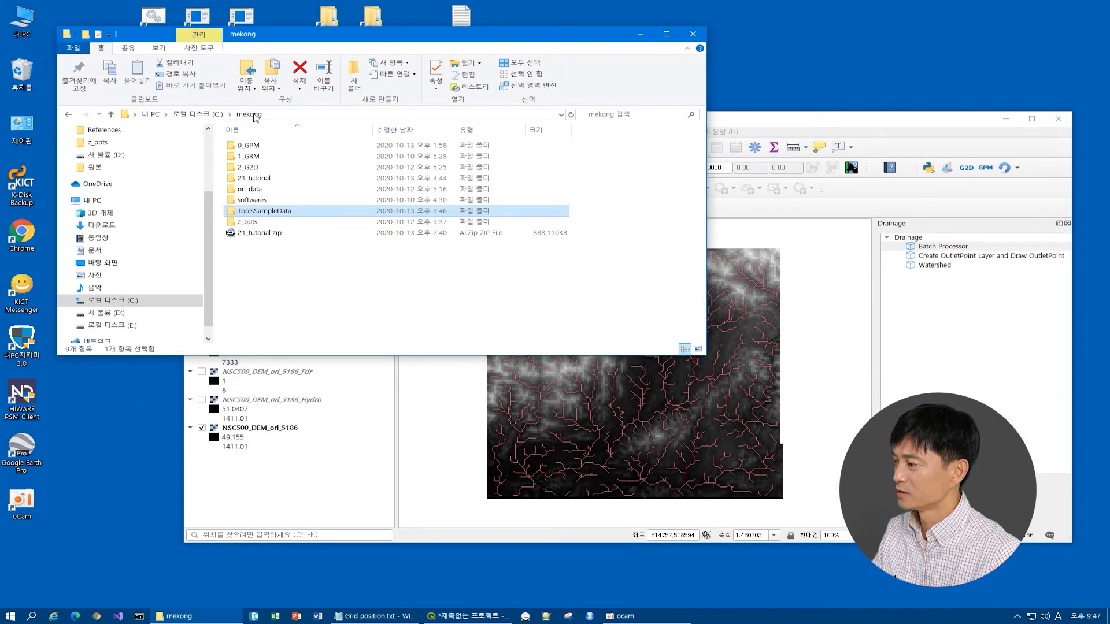
double_click(272, 212)
scroll(338, 329, down, 5)
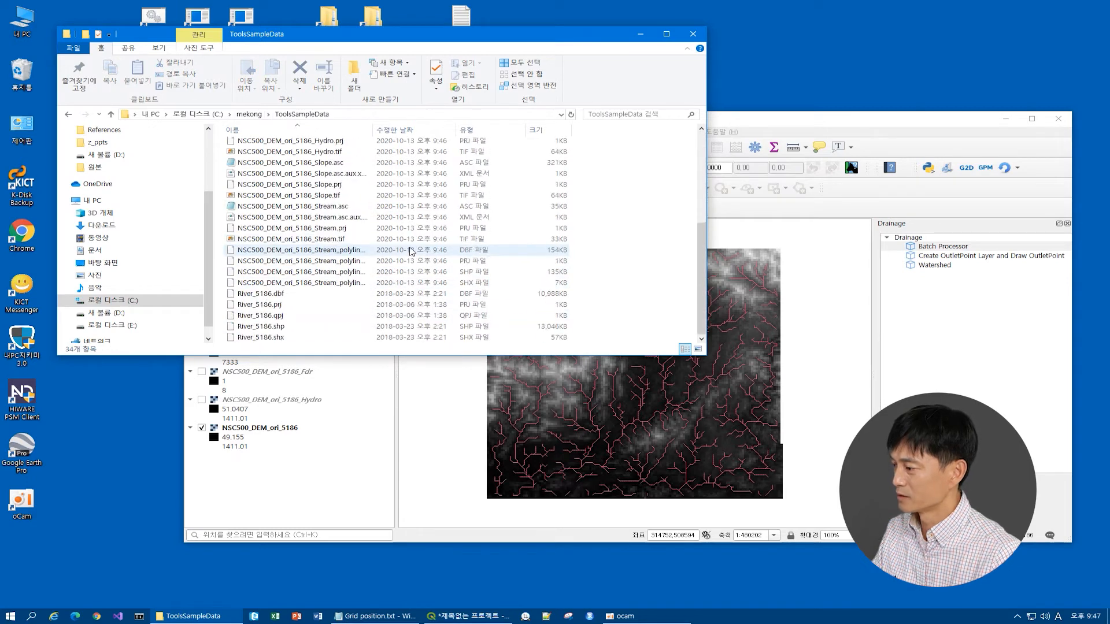
drag(278, 327, 799, 390)
click(856, 116)
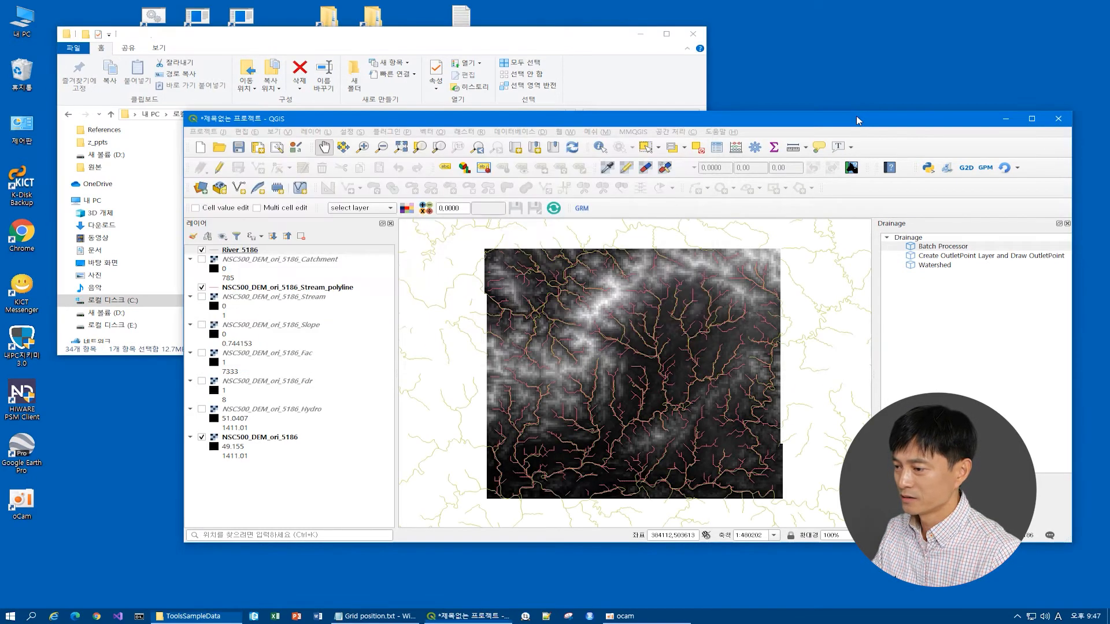
double_click(855, 115)
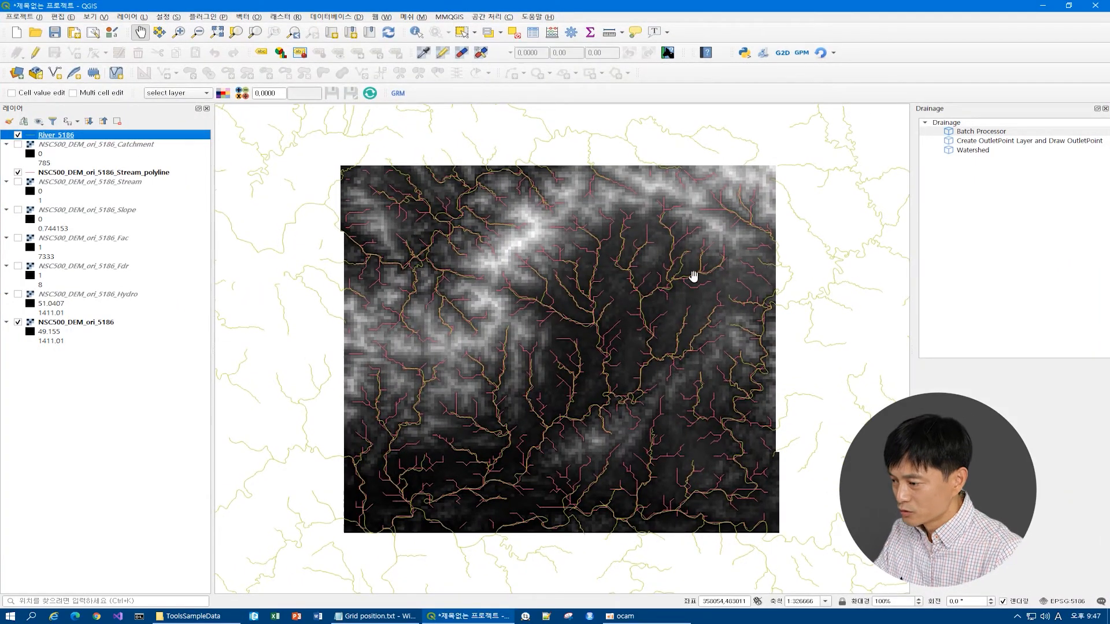
Examine how the River_5186 lines match the generated stream polylines across the DEM
drag(589, 411, 553, 324)
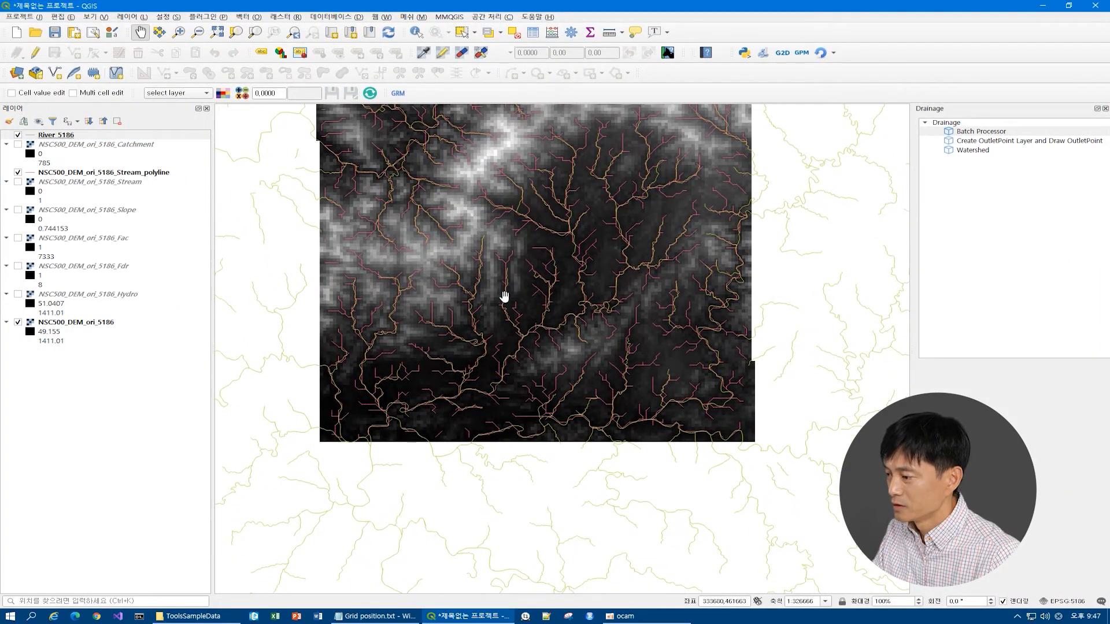
scroll(500, 297, up, 1)
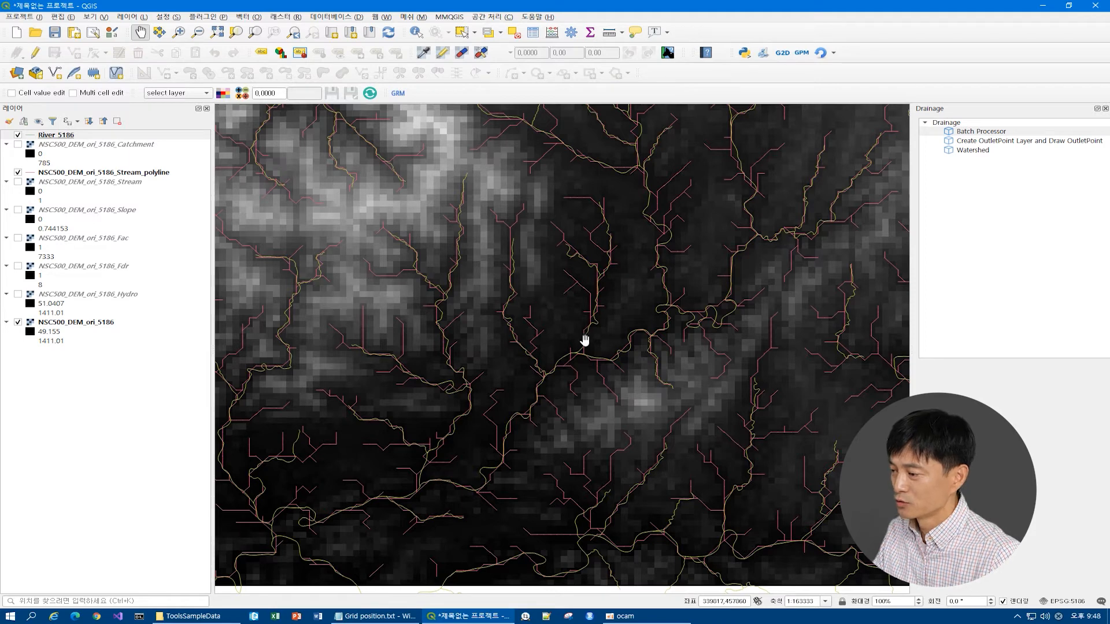
scroll(535, 231, down, 1)
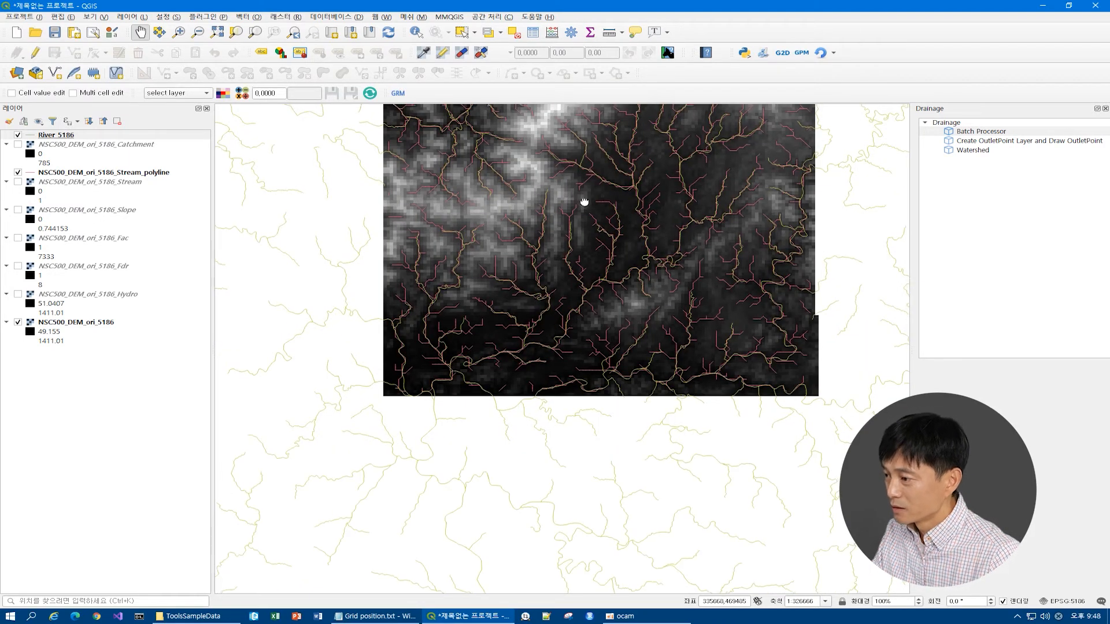
drag(581, 198, 540, 275)
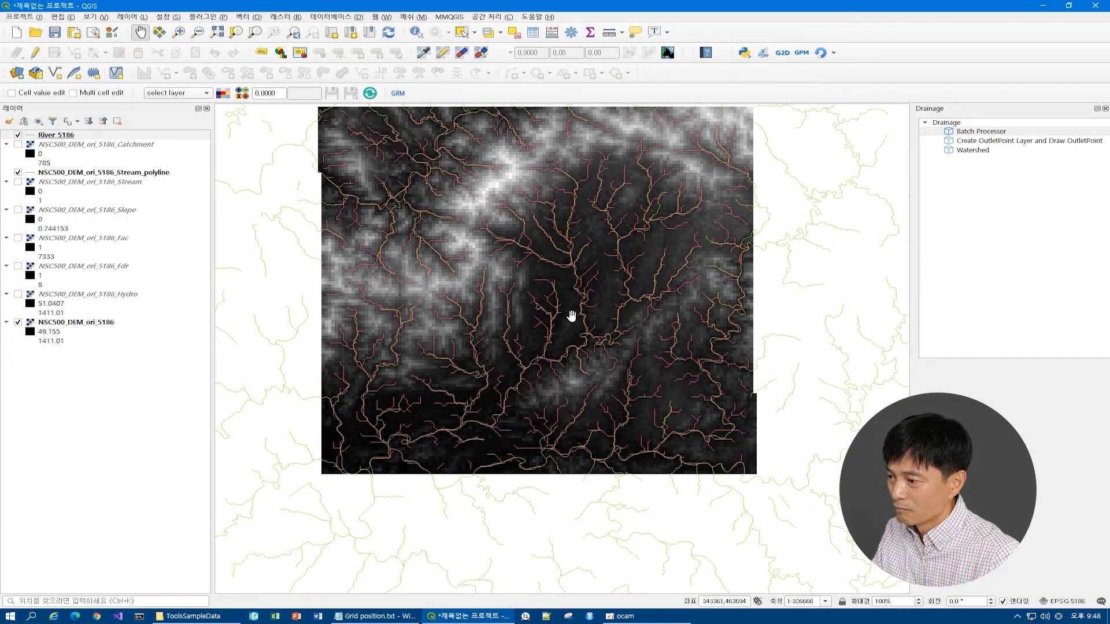
scroll(567, 309, up, 1)
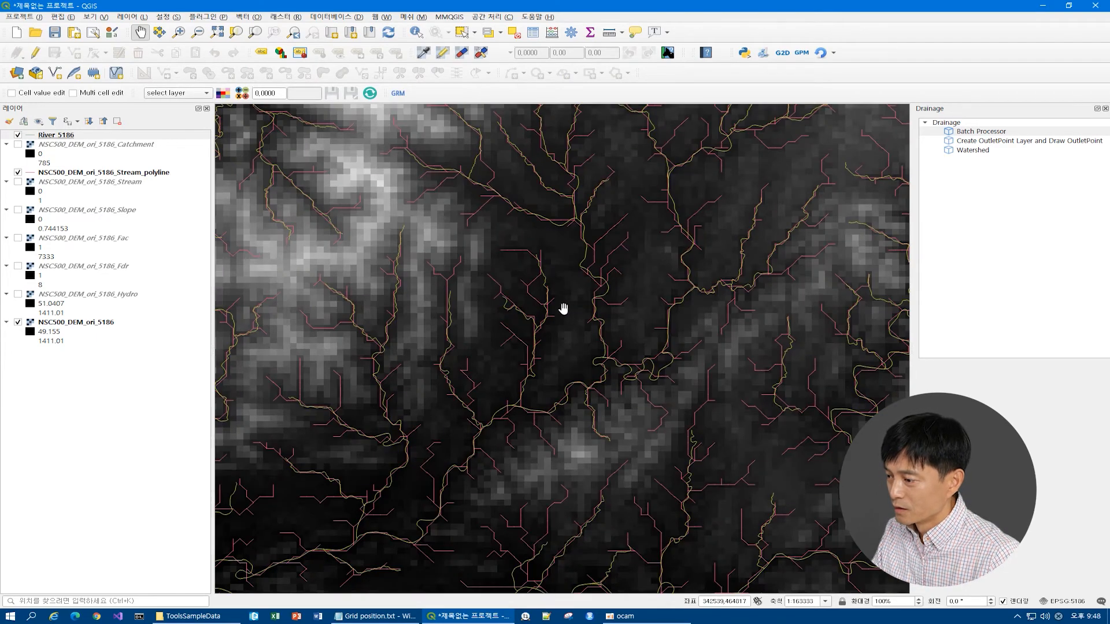
scroll(555, 306, up, 1)
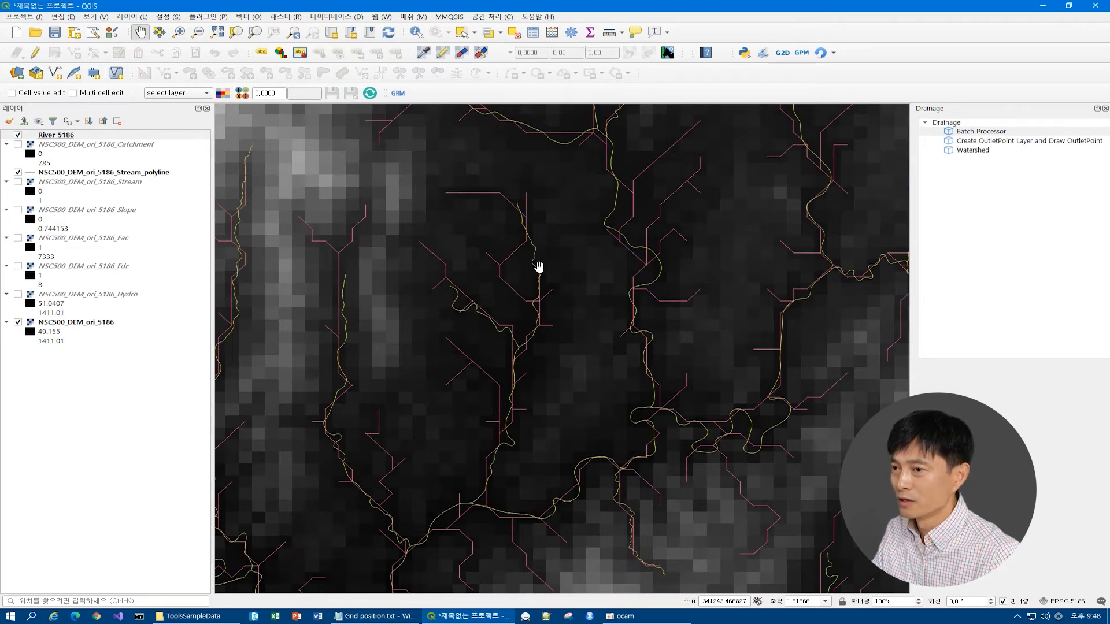
scroll(552, 269, up, 1)
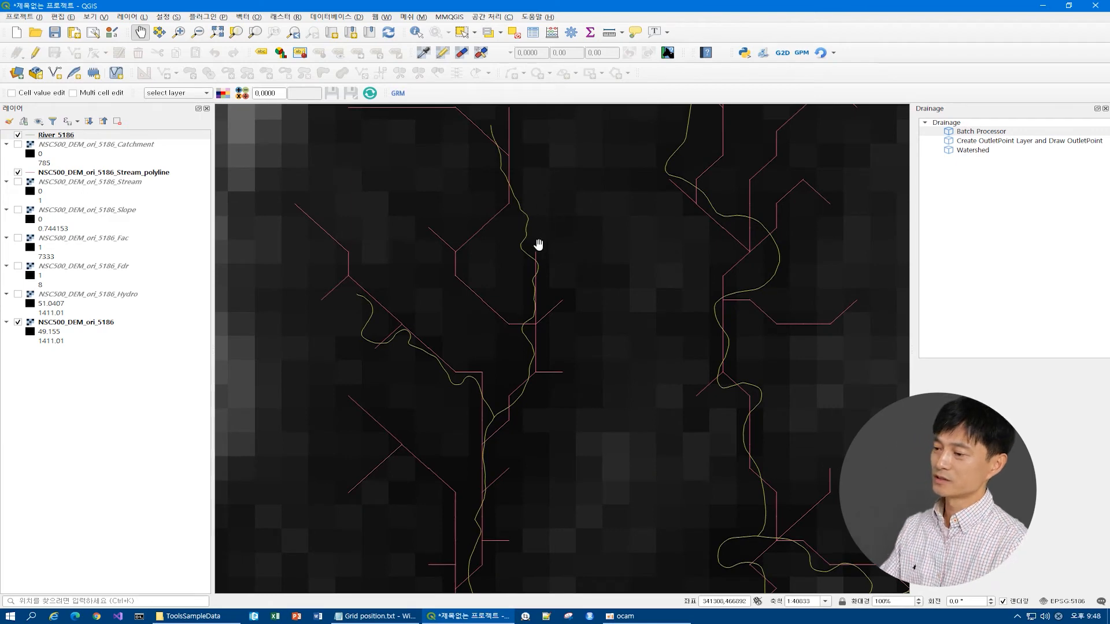
scroll(538, 245, down, 1)
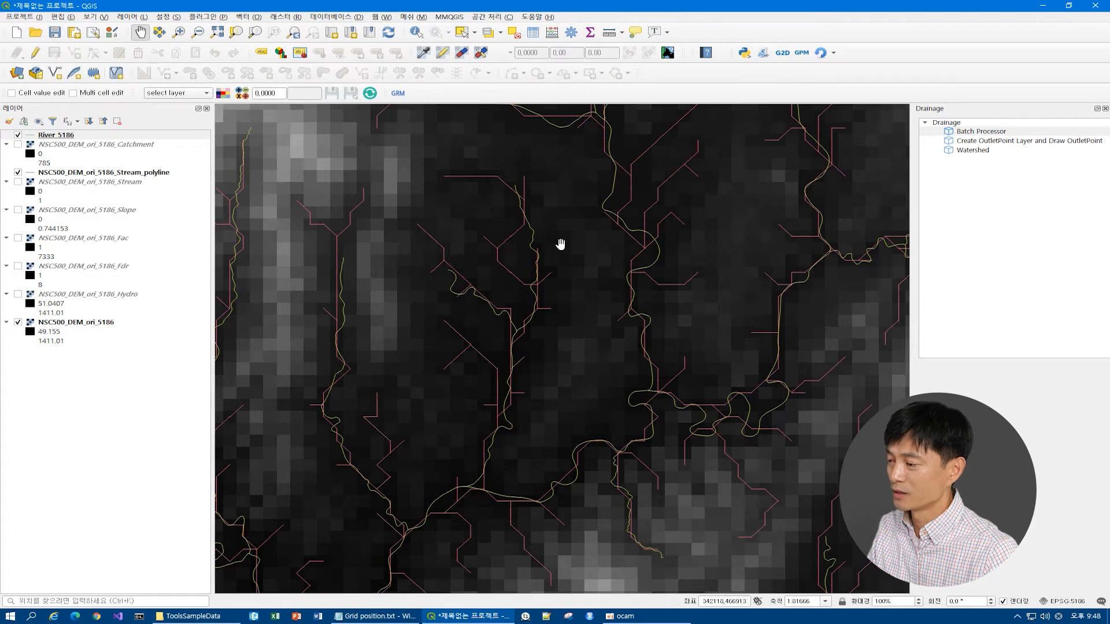
Enable cell value editing over the diverging river and stream lines, and move its settings toolbar onto its own row
scroll(529, 236, up, 1)
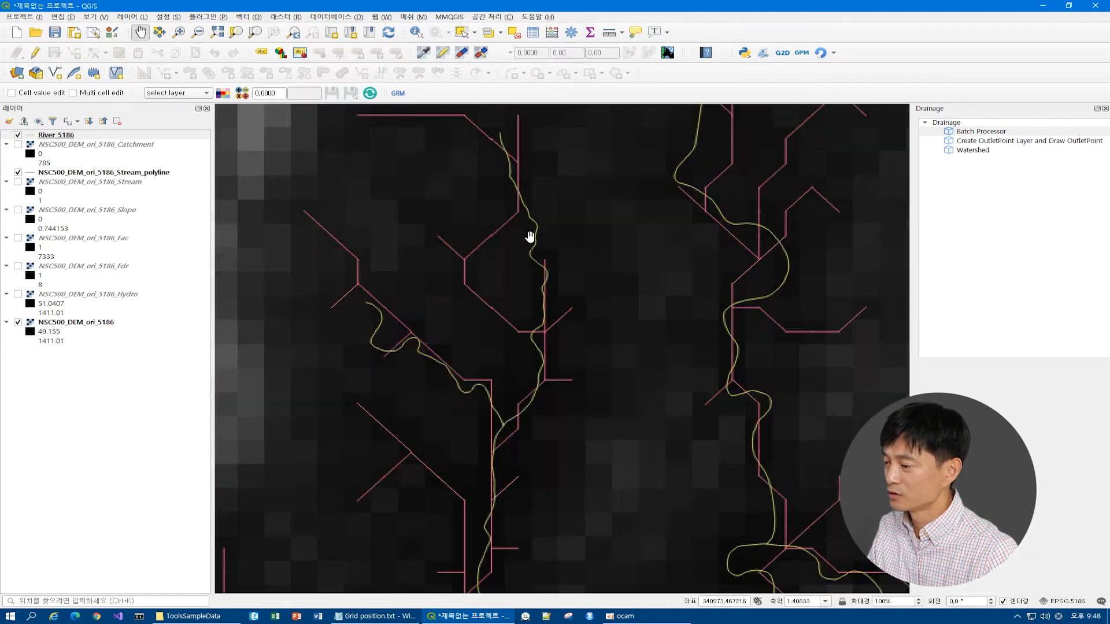
scroll(528, 235, up, 1)
drag(615, 206, 601, 230)
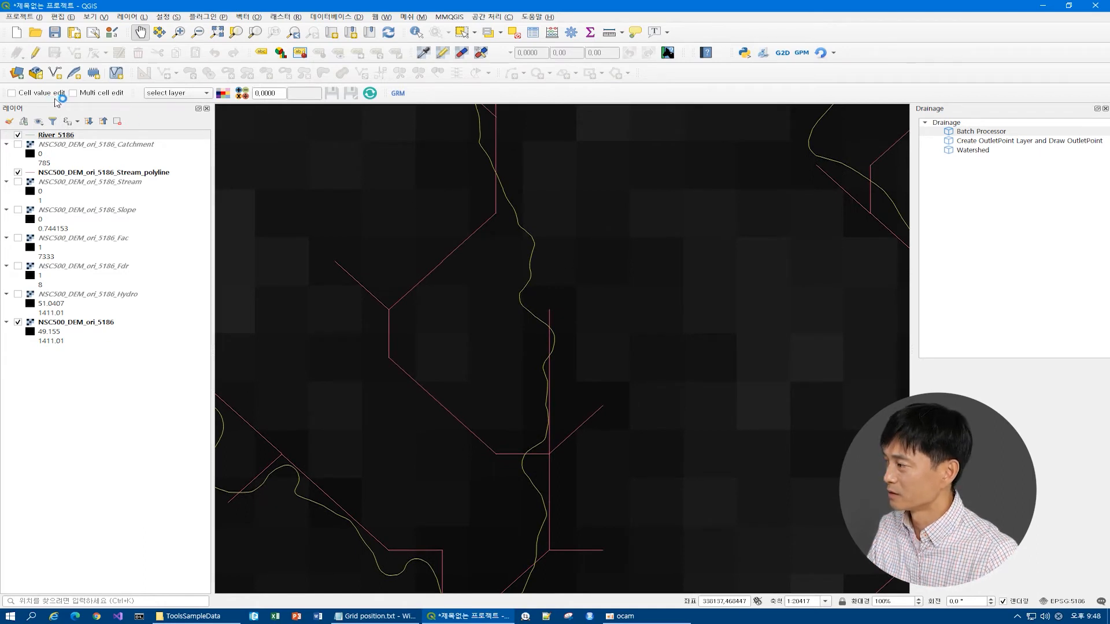
click(11, 93)
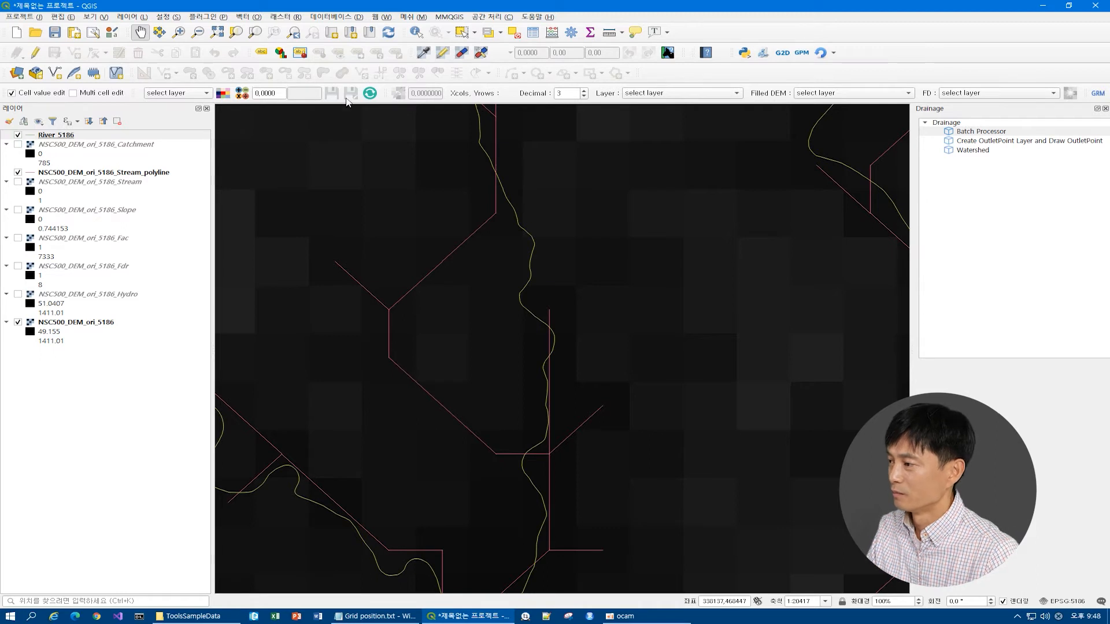
drag(388, 93, 139, 113)
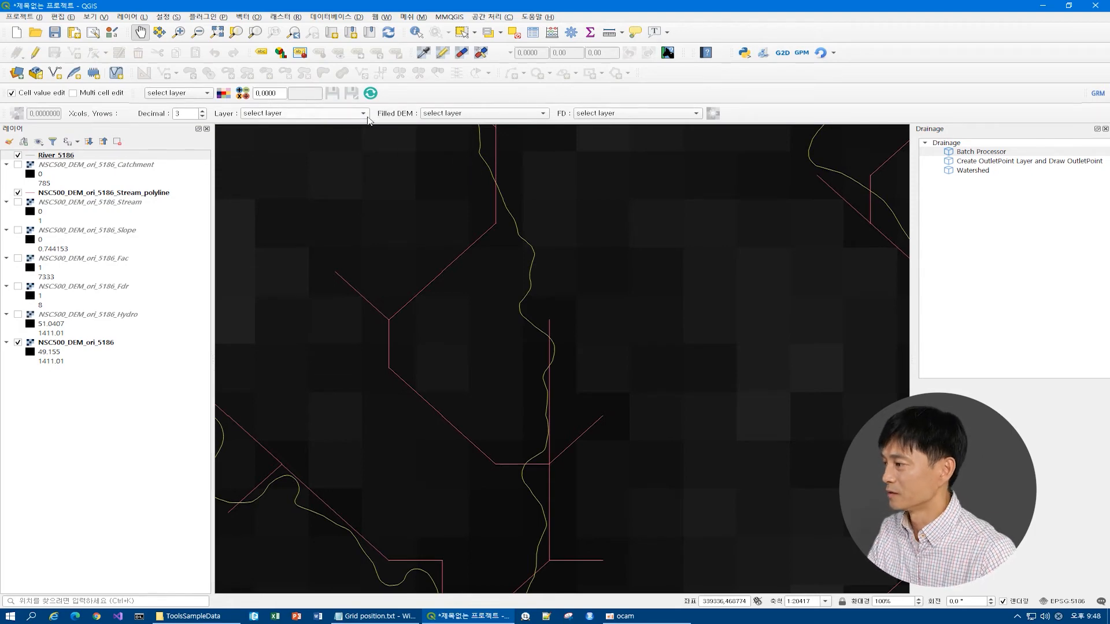
Set the cell editing layer to NSC500_DEM_ori_5186, the filled DEM to NSC500_DEM_ori_5186_Hydro and FD to NSC500_DEM_ori_5186_Fdr
click(308, 113)
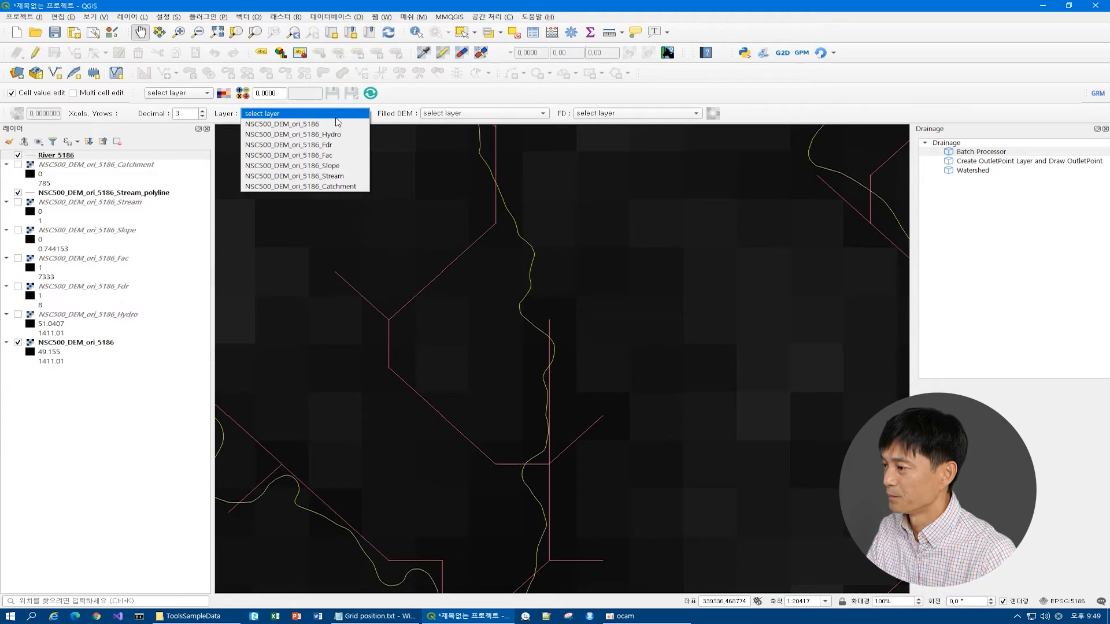
click(338, 123)
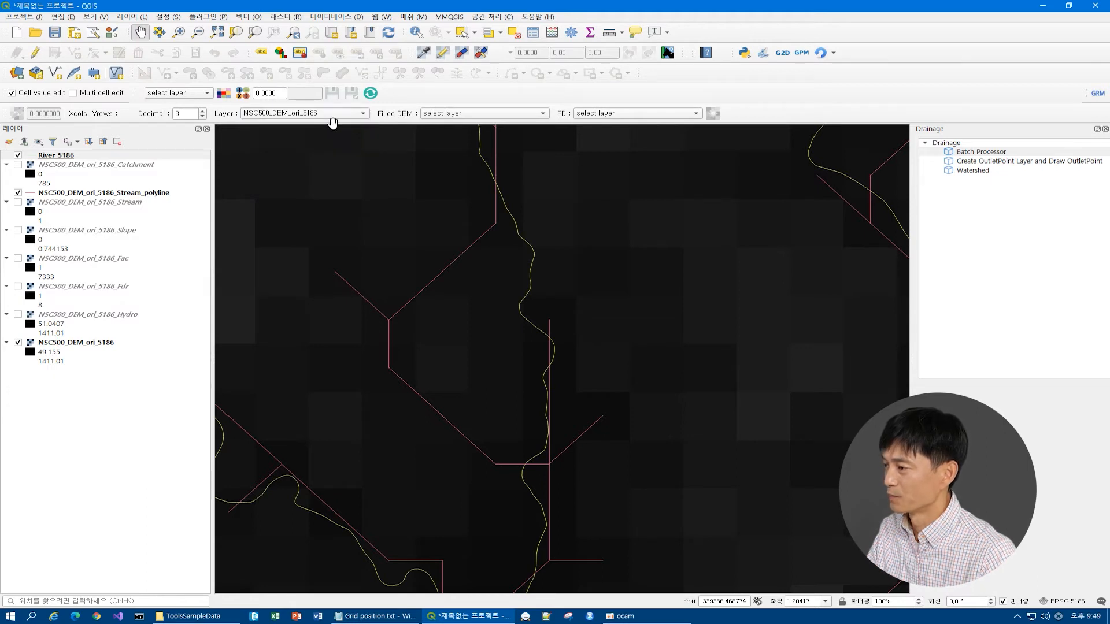
click(517, 114)
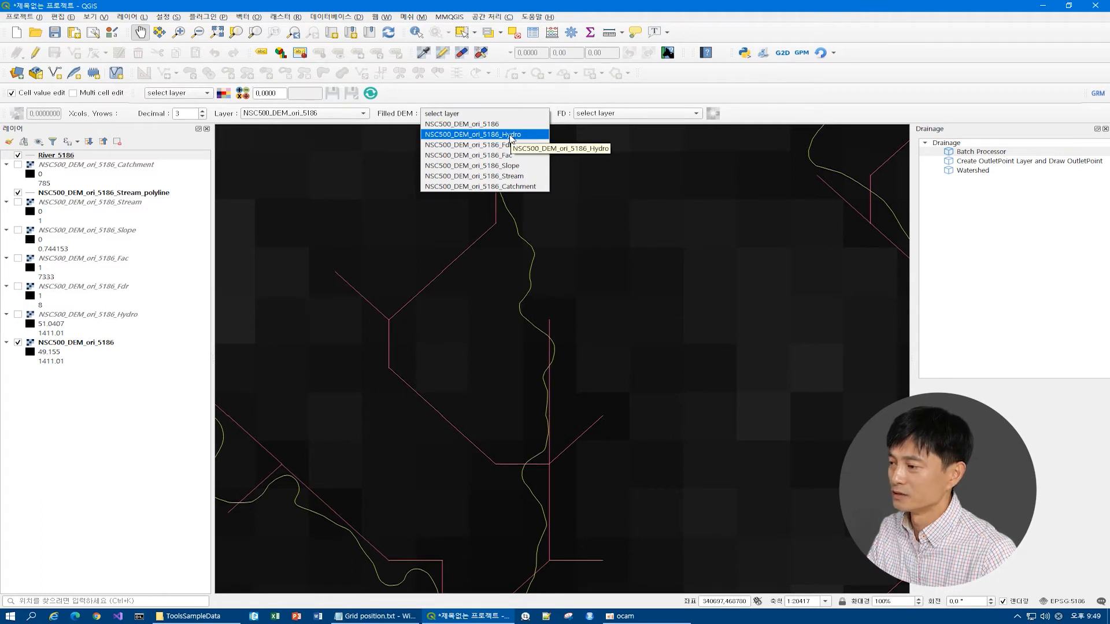
click(511, 135)
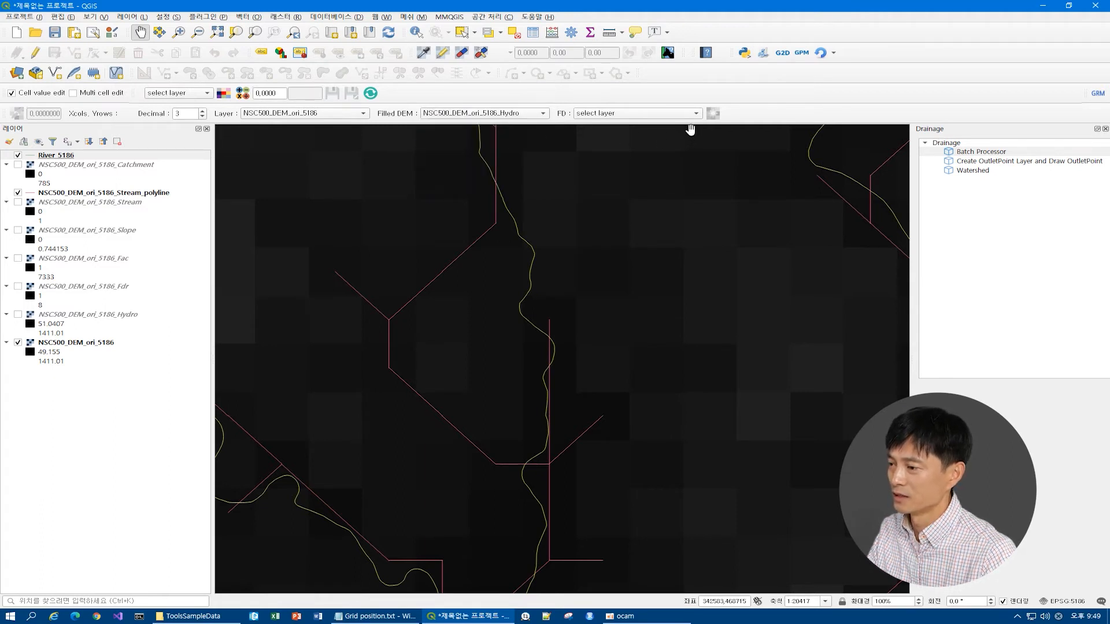
click(669, 114)
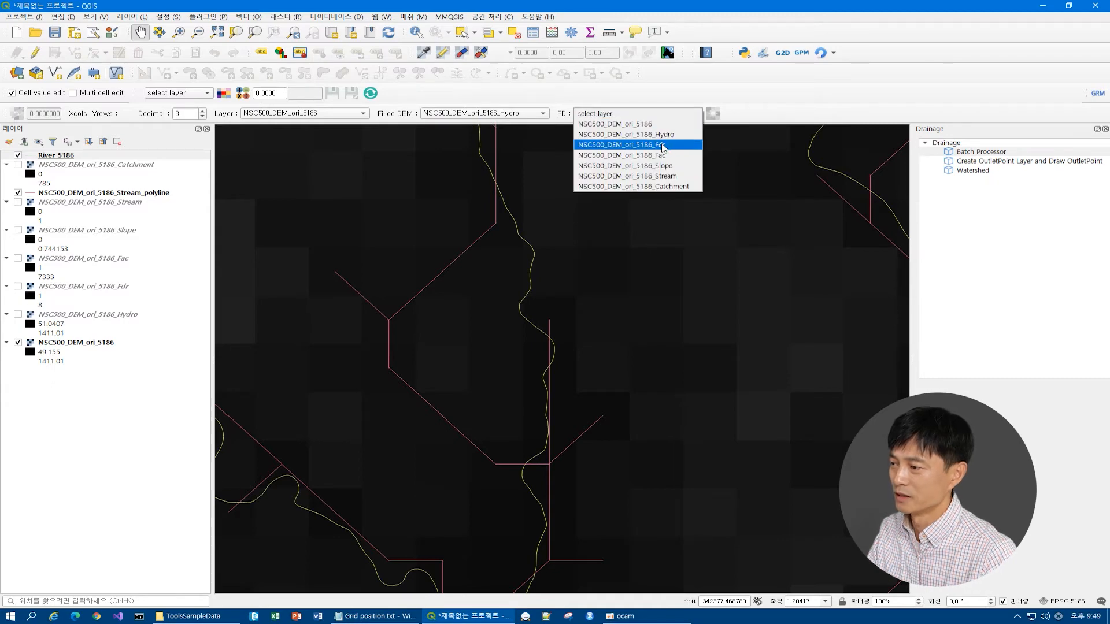
click(663, 147)
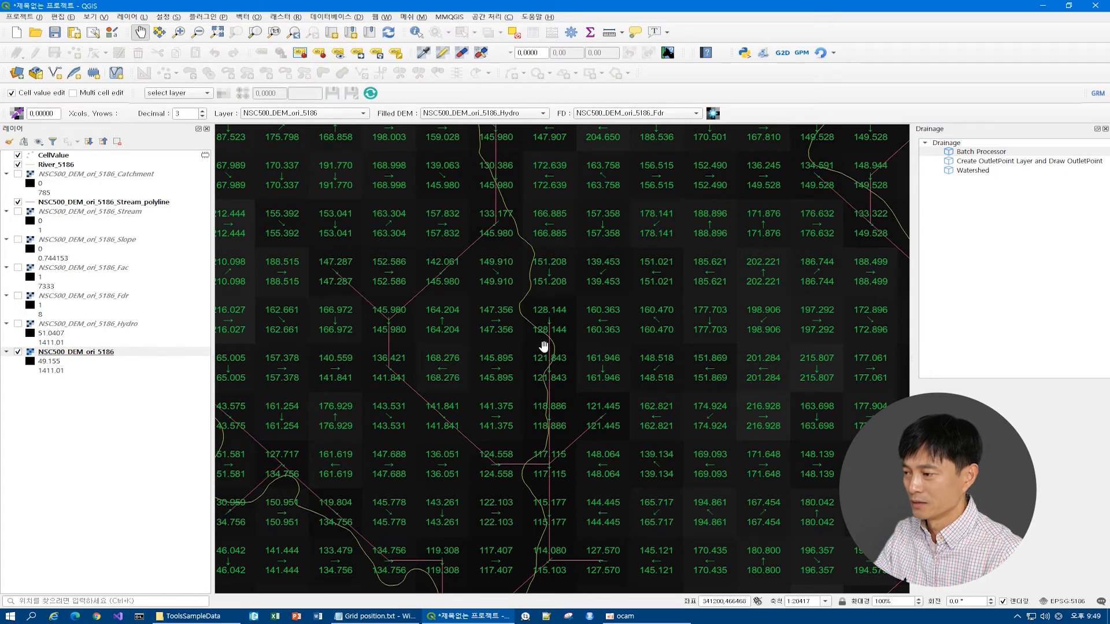
Activate the cell picking tool on the NSC500_DEM_ori_5186 layer and pick a cell where the river and stream lines diverge
drag(539, 439, 534, 398)
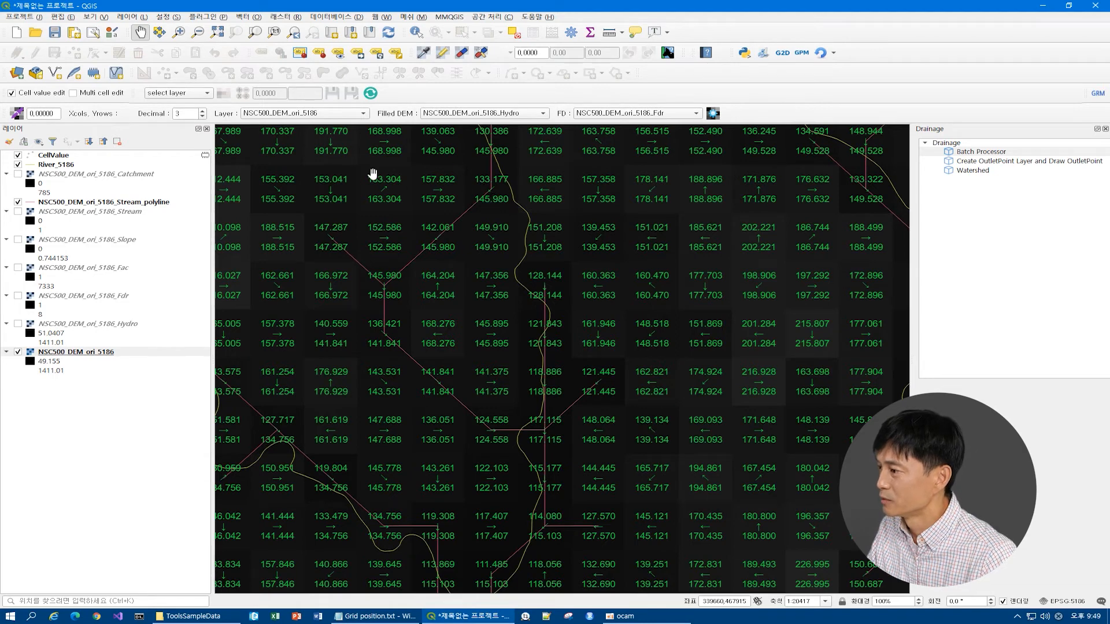
click(18, 114)
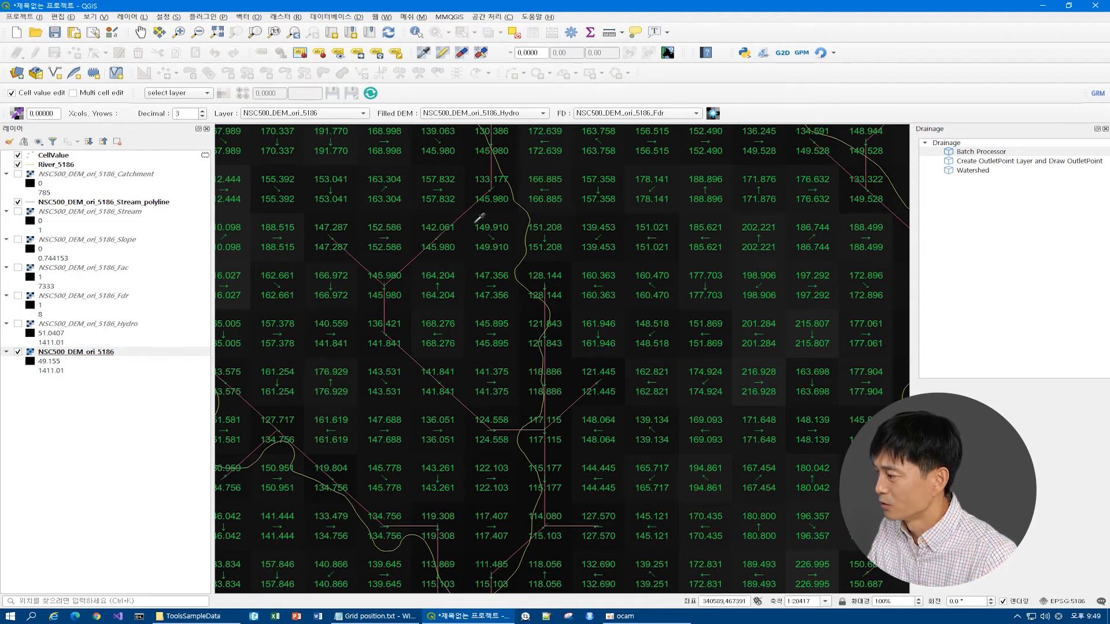
click(90, 354)
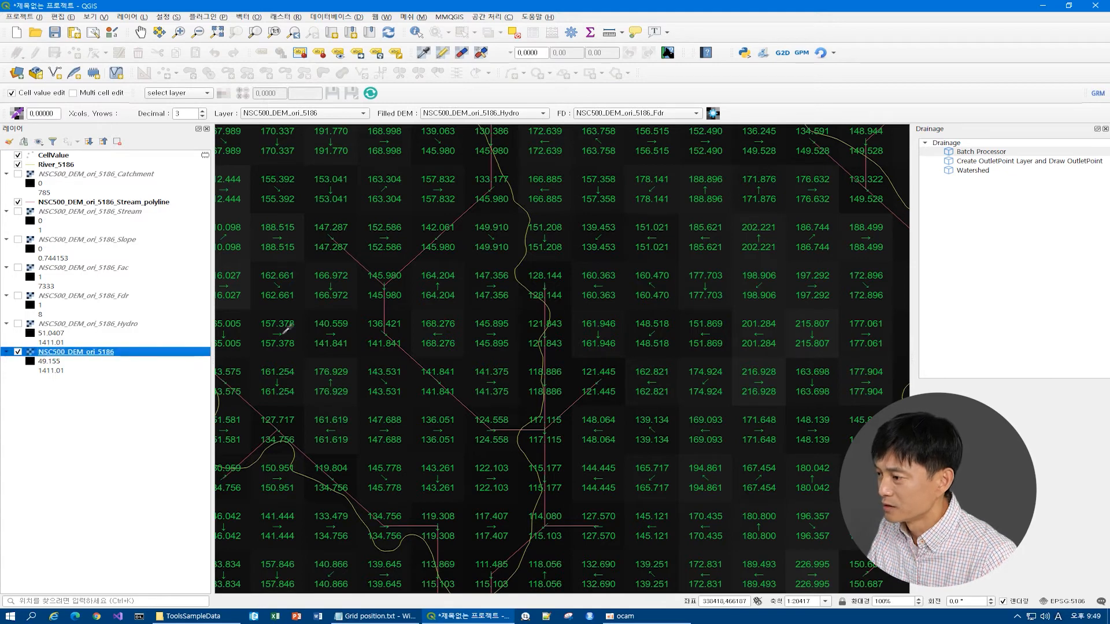
click(502, 187)
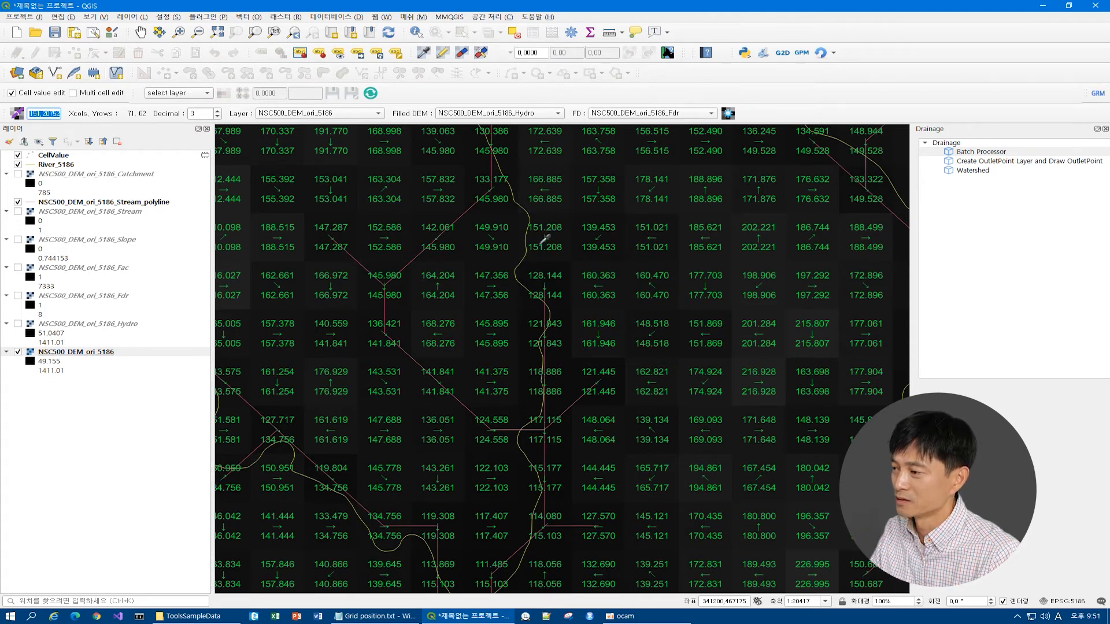
Set the DEM cell at column 71, row 62 to 132
click(141, 32)
drag(530, 203, 508, 283)
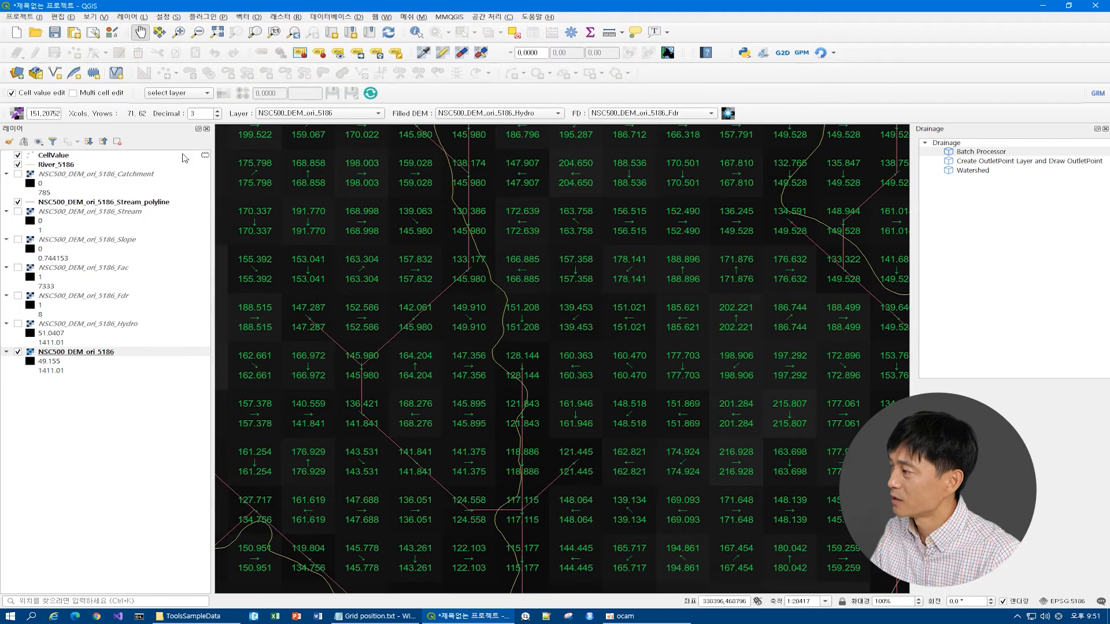
click(19, 114)
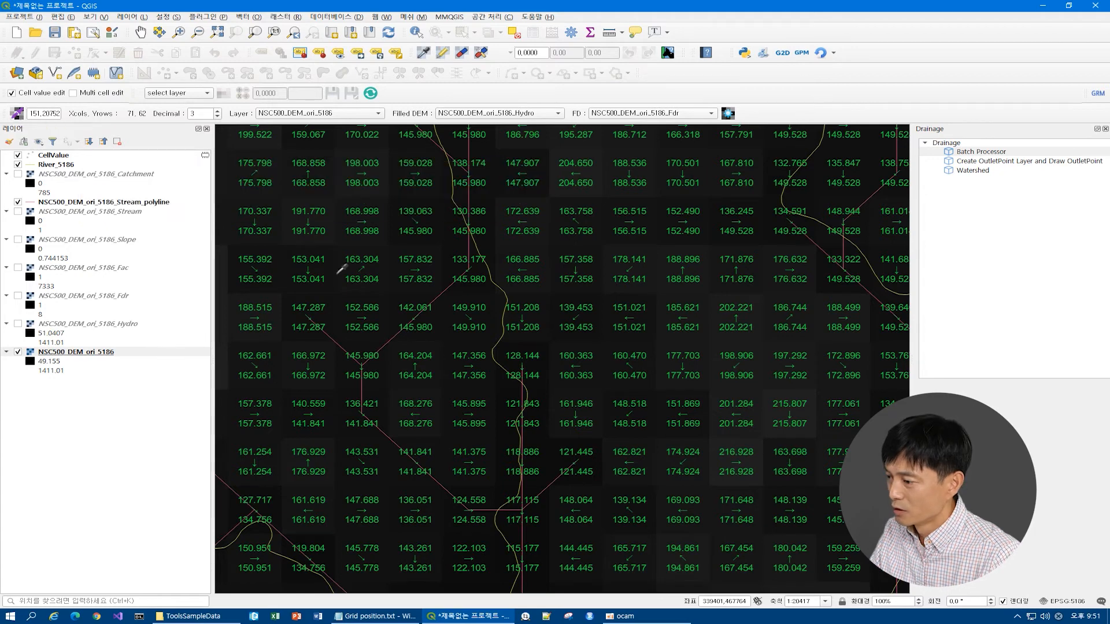
click(524, 312)
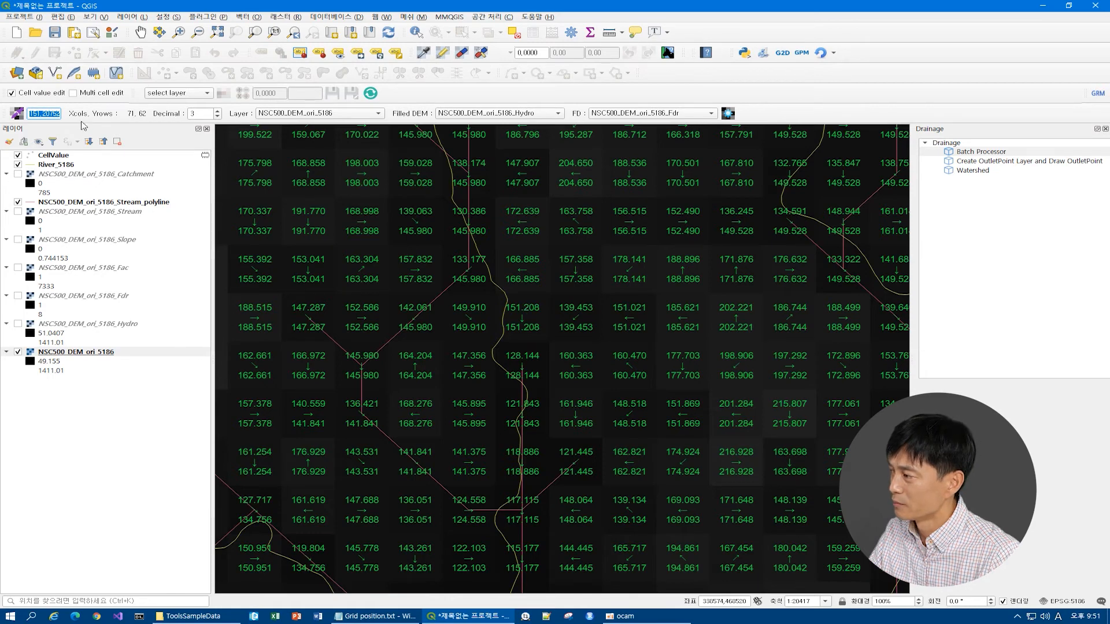
text(132)
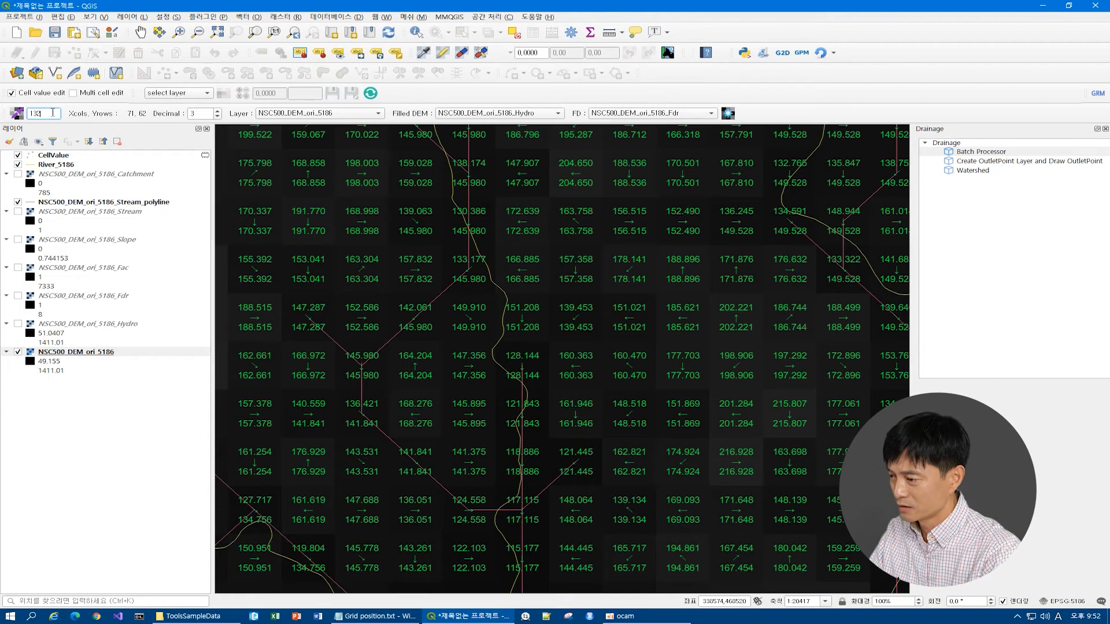
key(Tab)
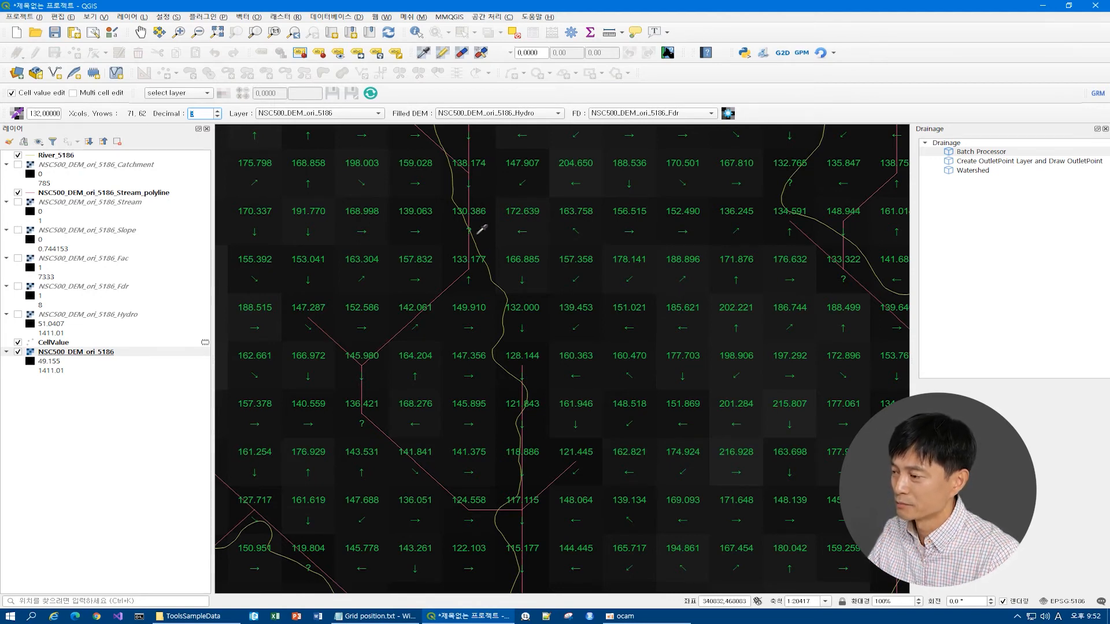
Set the DEM cell at column 70, row 61 to 129 and the cell at column 71, row 62 to 128.5
click(477, 261)
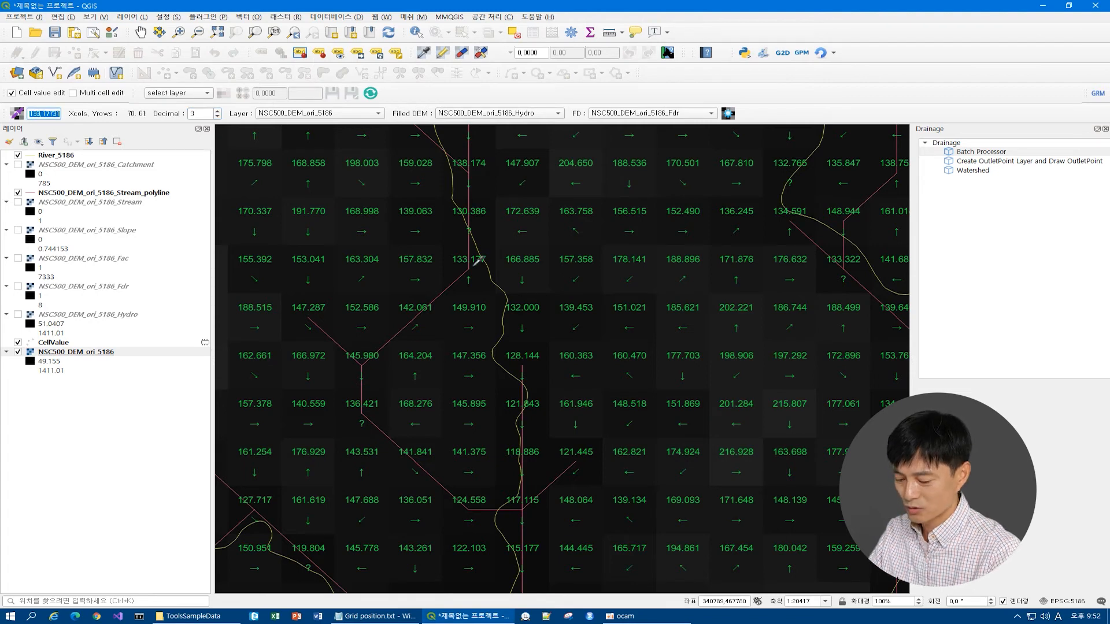
text(12)
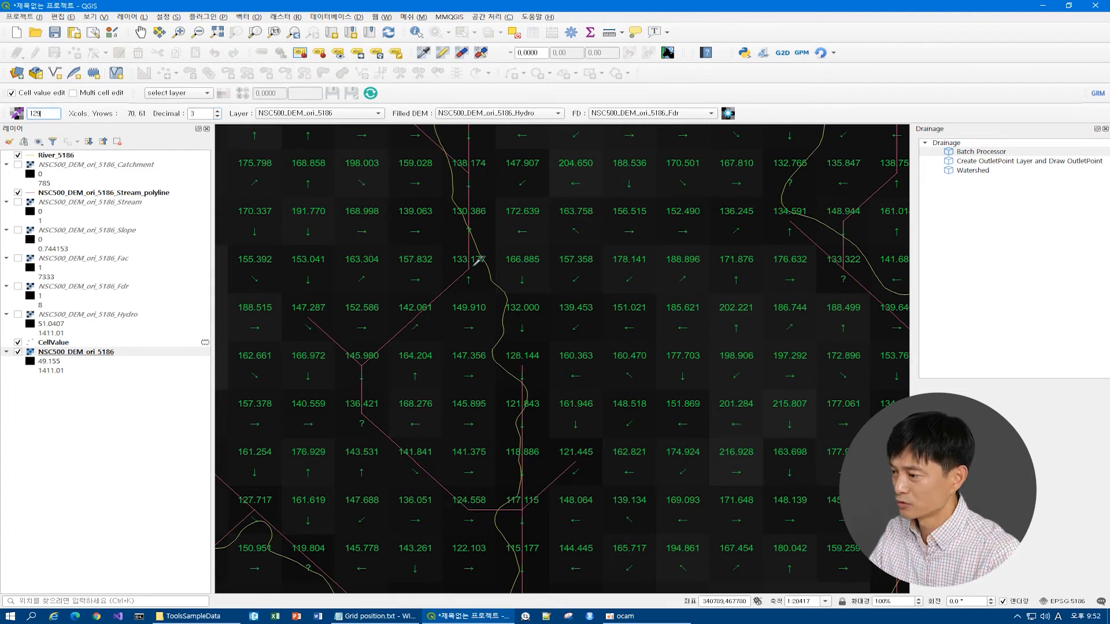
key(Tab)
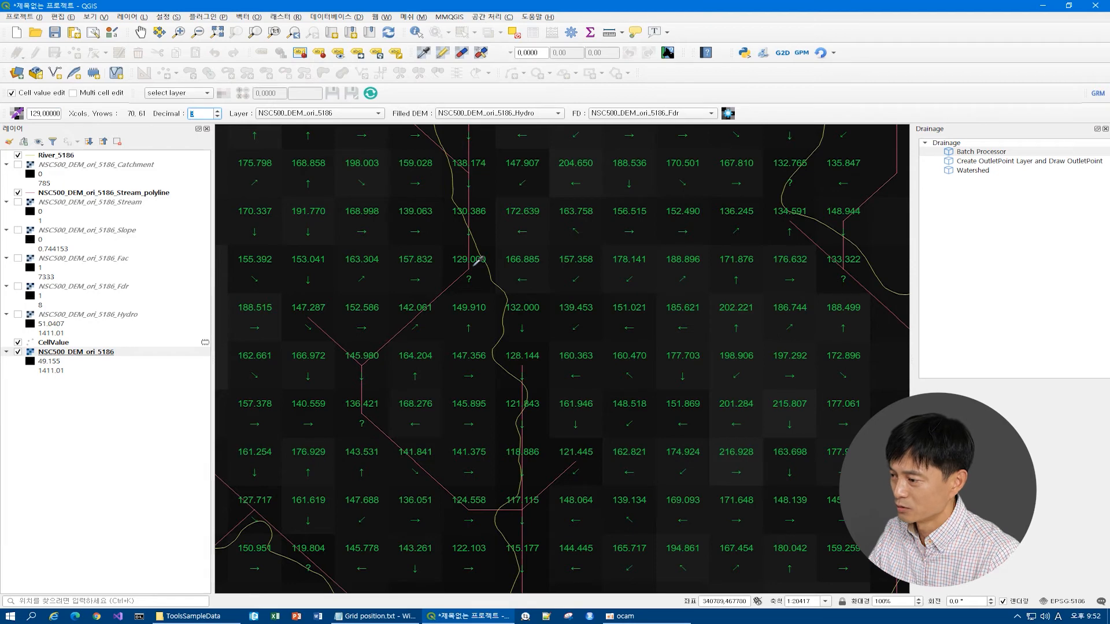
click(526, 316)
text(128.5)
key(Tab)
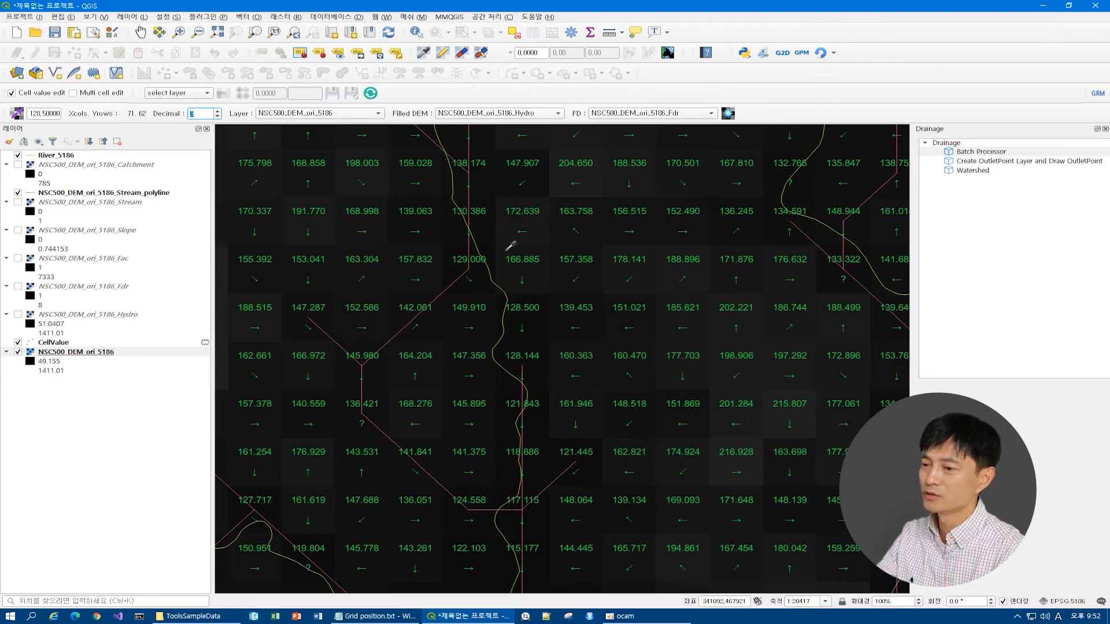
Switch to the ToolsSampleData folder in File Explorer and delete the generated files from NSC500_DEM_ori_5186.tif.aux.xml through the Stream_polyline files
double_click(989, 154)
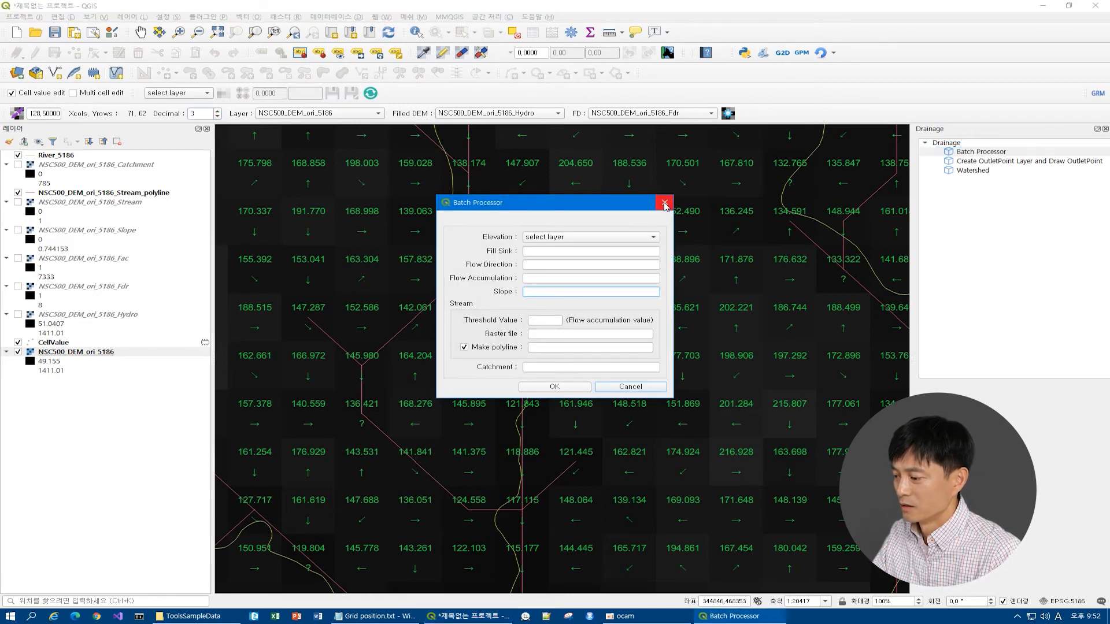
click(665, 203)
click(191, 616)
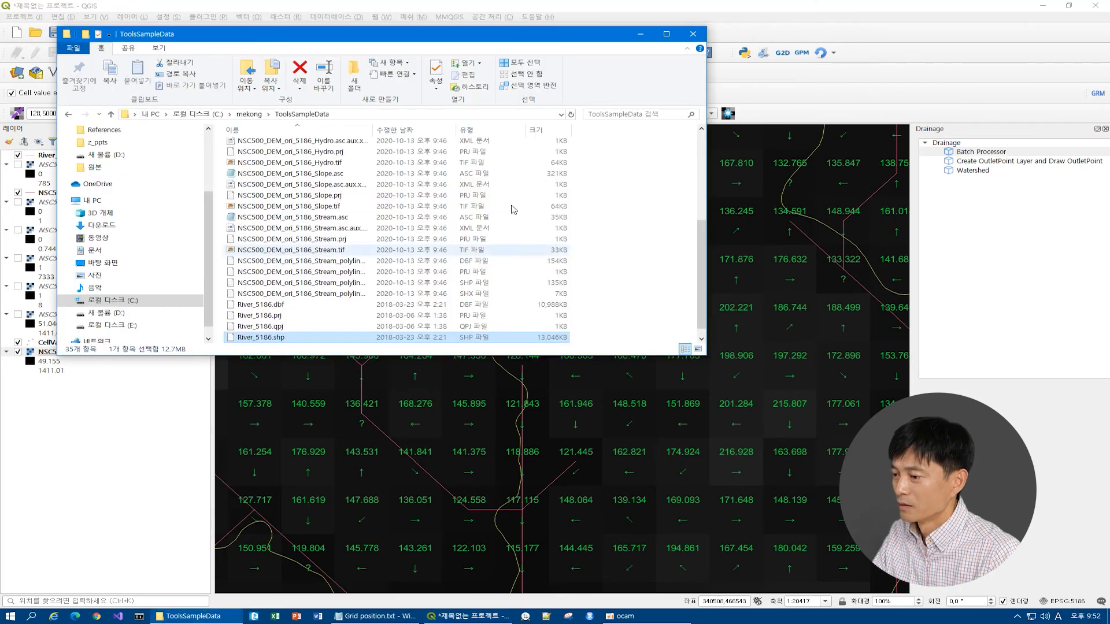
drag(705, 355, 772, 521)
click(340, 450)
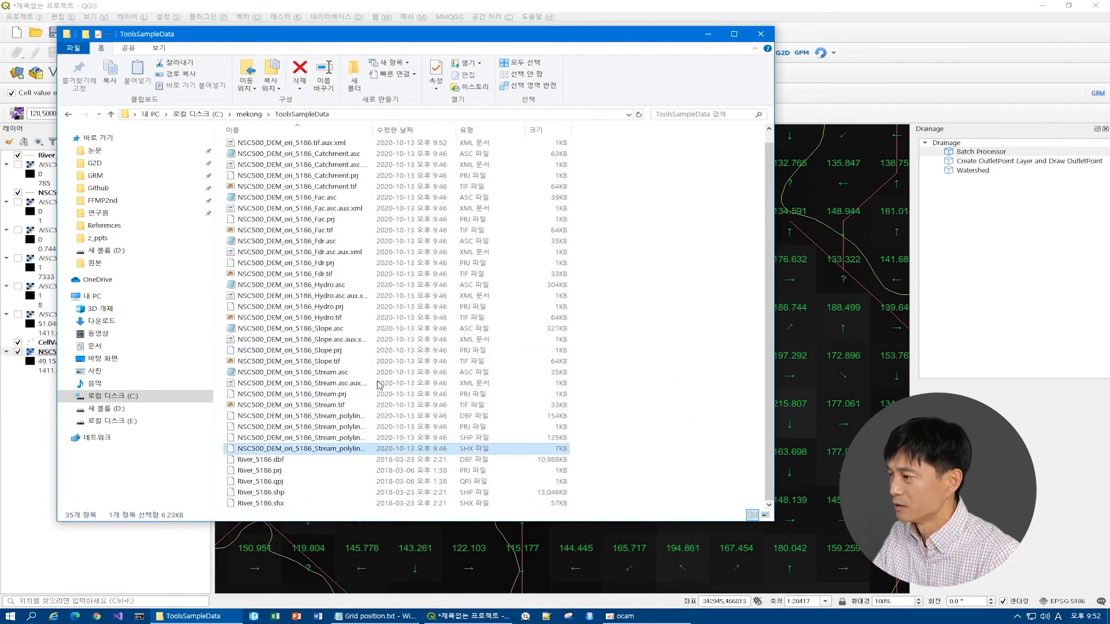
drag(446, 27, 448, 15)
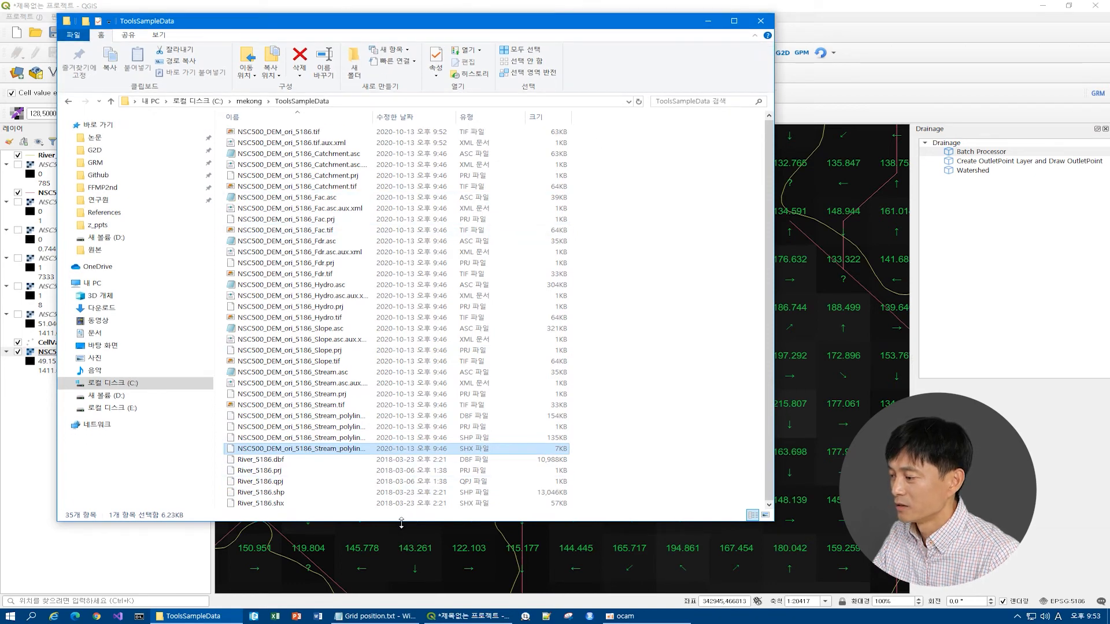
drag(401, 522, 402, 567)
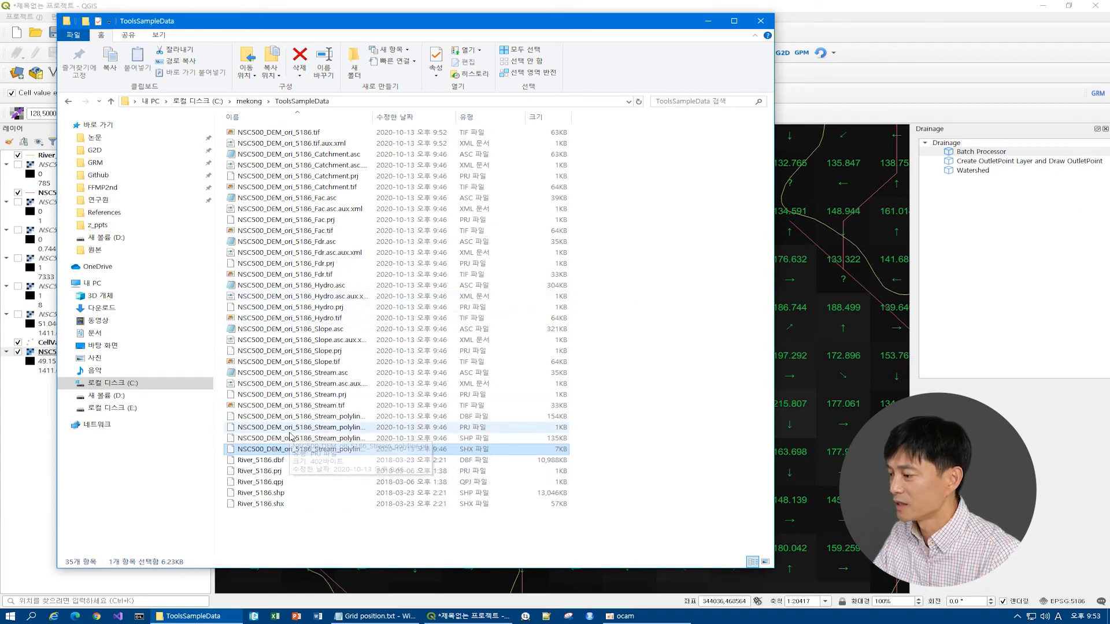
shift+click(346, 143)
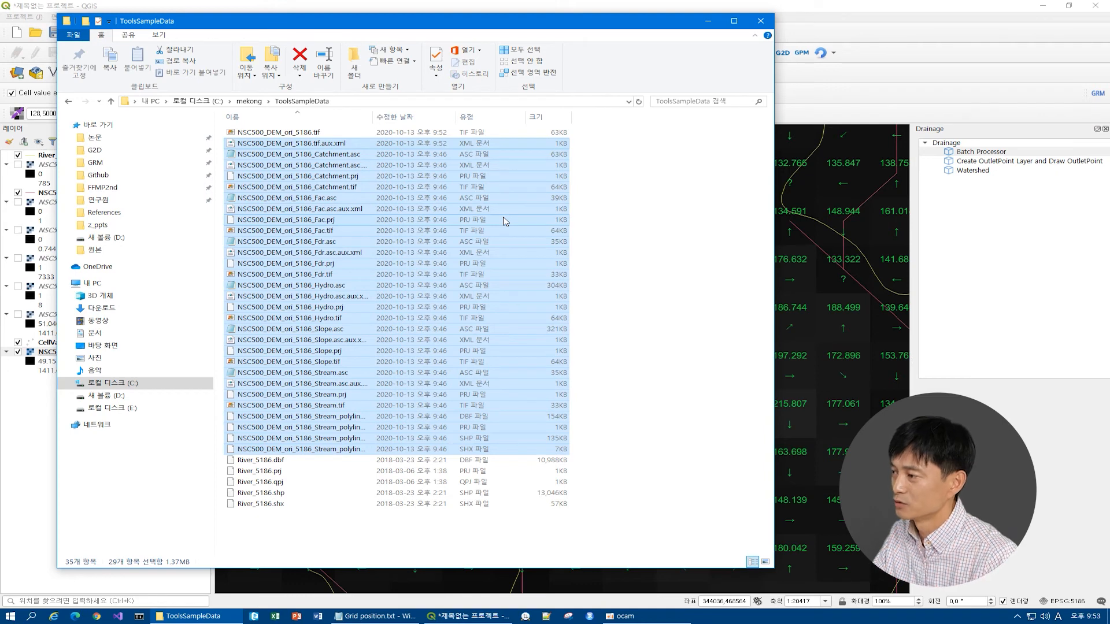
key(Delete)
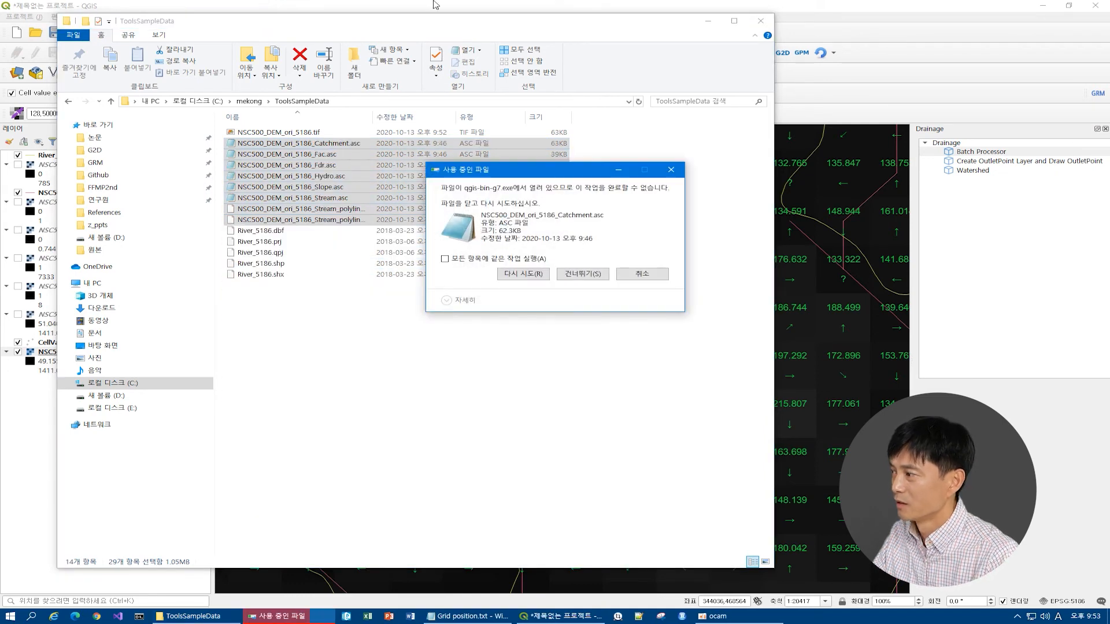
Switch to QGIS and remove River_5186 and all generated Catchment, Stream, Slope, Fac, Fdr and Hydro layers from the project
click(492, 8)
click(70, 158)
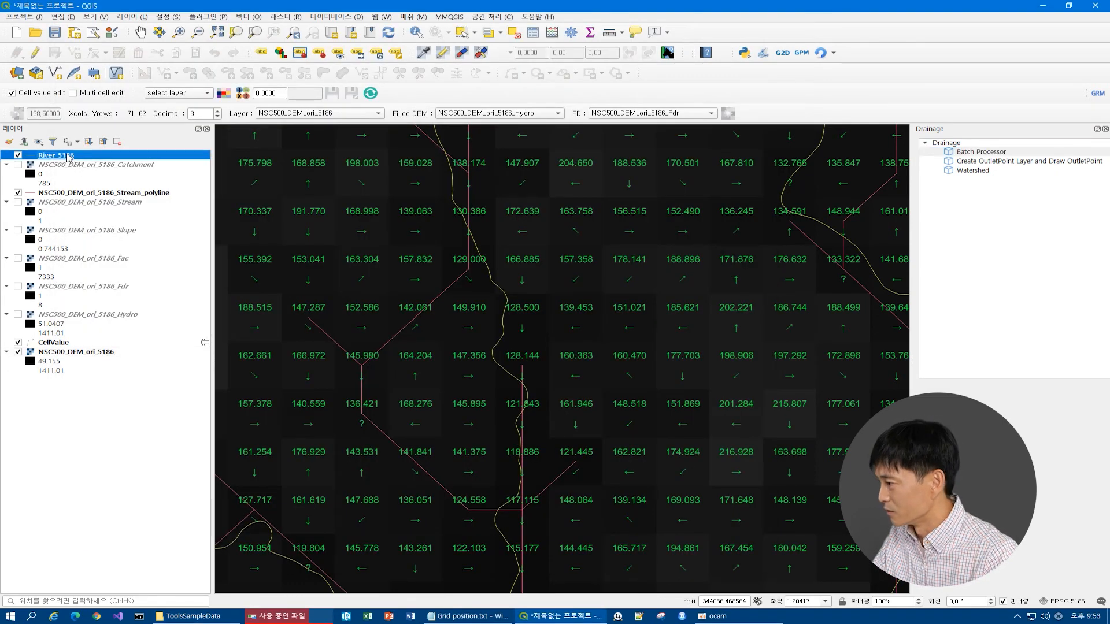
shift+click(70, 322)
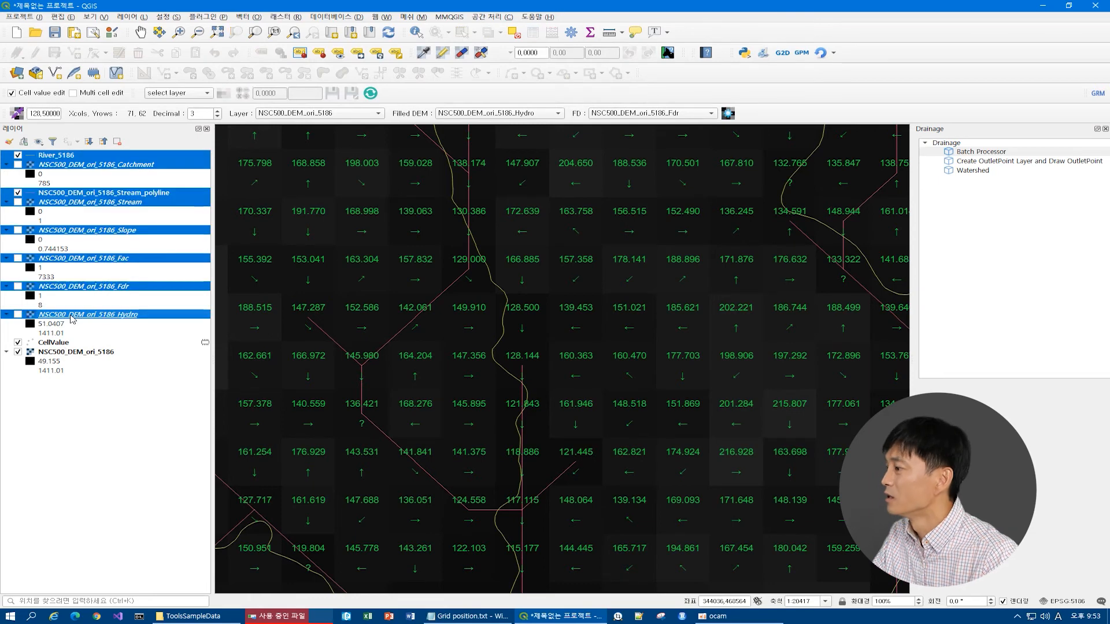
click(118, 141)
key(Return)
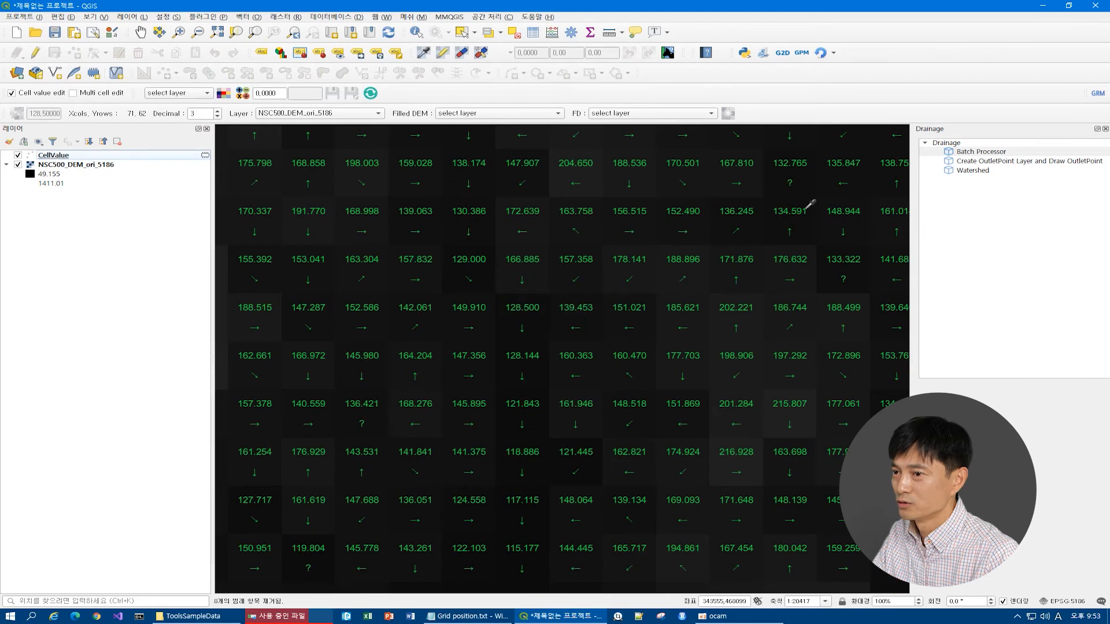
Switch to the ToolsSampleData folder and delete the leftover generated files from NSC500_DEM_ori_5186_Catchment.asc through the Stream_polyline files
drag(1016, 5, 883, 66)
click(616, 23)
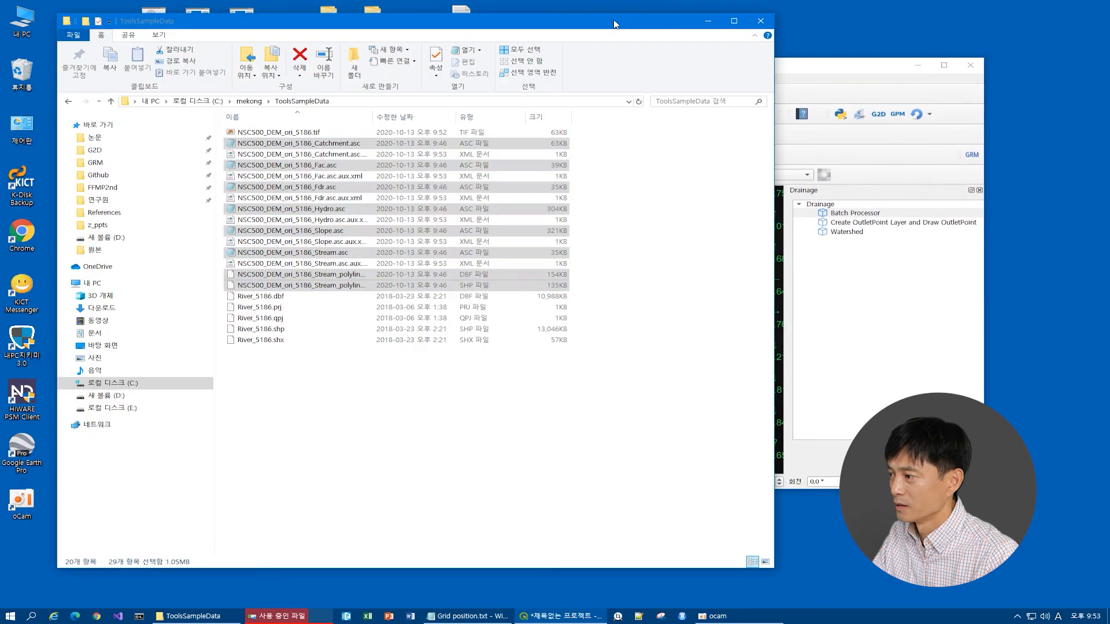
click(341, 144)
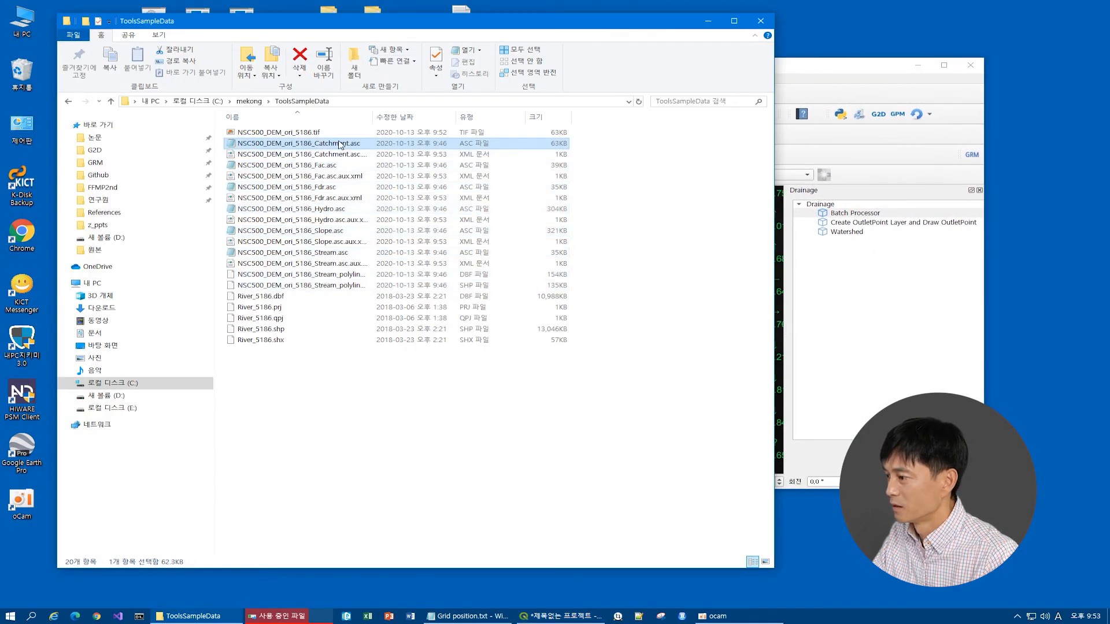
shift+click(333, 286)
key(Delete)
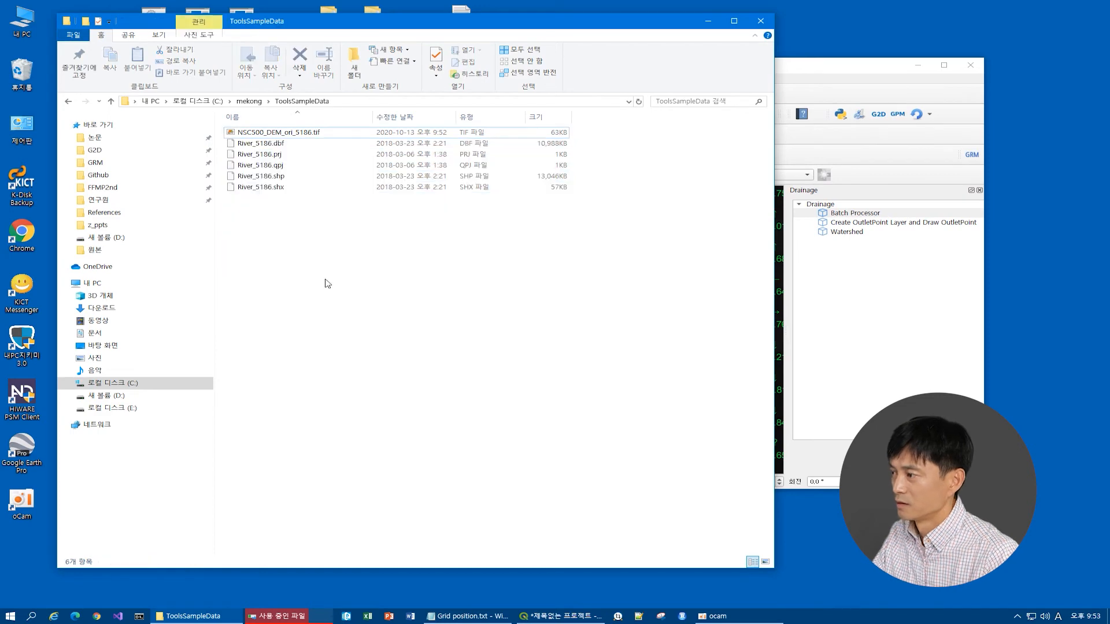
Switch to QGIS and run the Drainage Batch Processor on NSC500_DEM_ori_5186 with a stream threshold value of 10
click(883, 67)
double_click(839, 213)
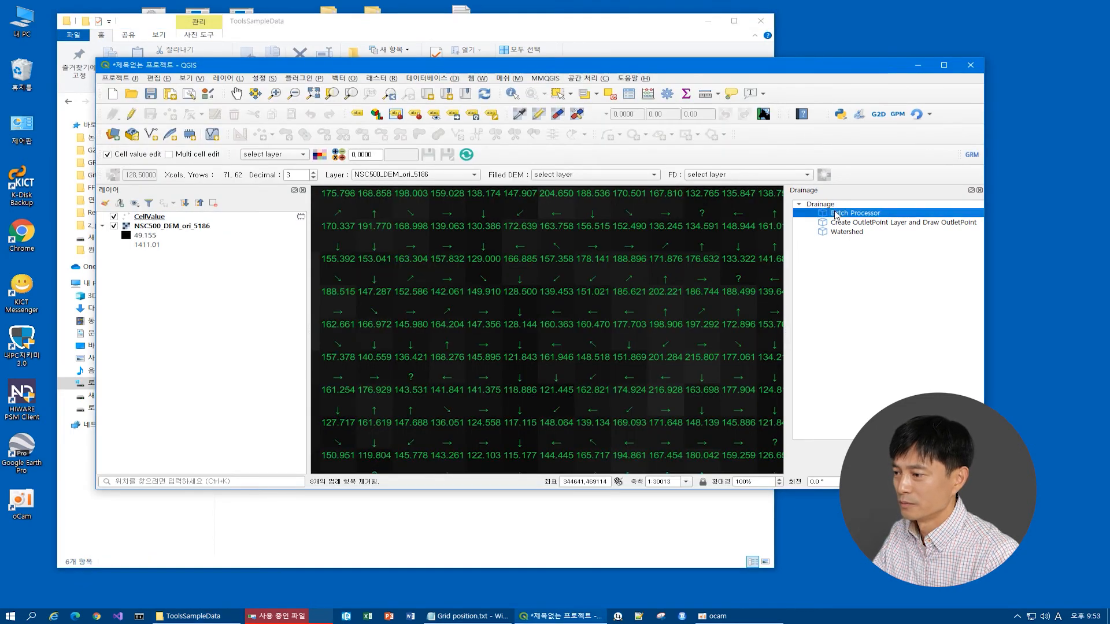
click(641, 238)
click(631, 250)
click(546, 320)
text(10)
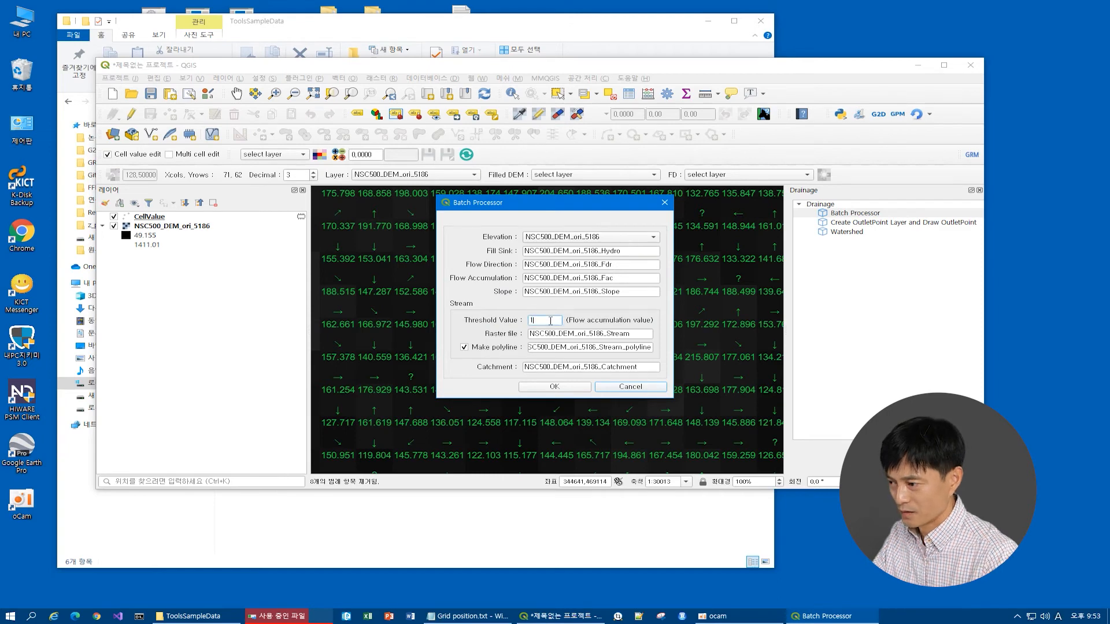
click(564, 388)
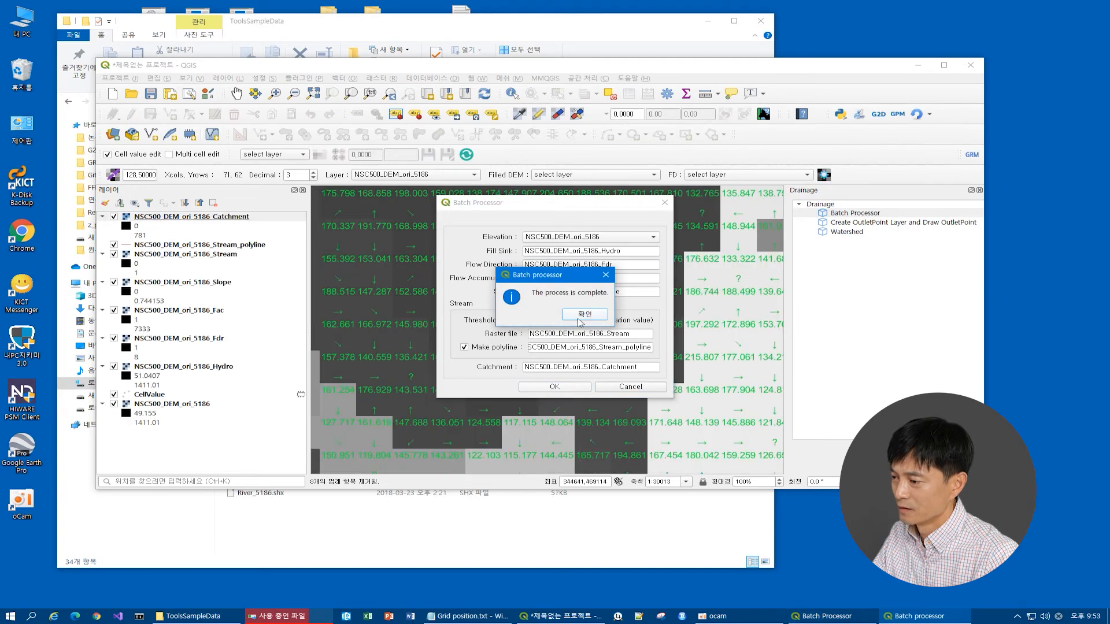
click(585, 317)
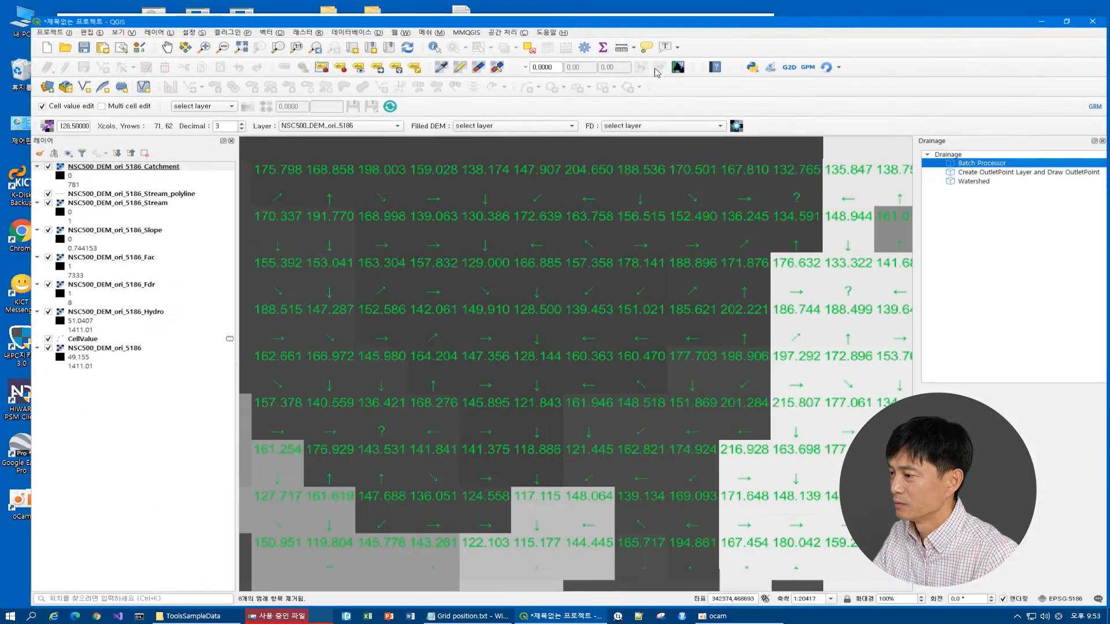
Maximize the QGIS window and hide the Catchment, Stream, Slope, Fac, Fdr, Hydro and CellValue layers, keeping the stream polyline and DEM shown
double_click(653, 66)
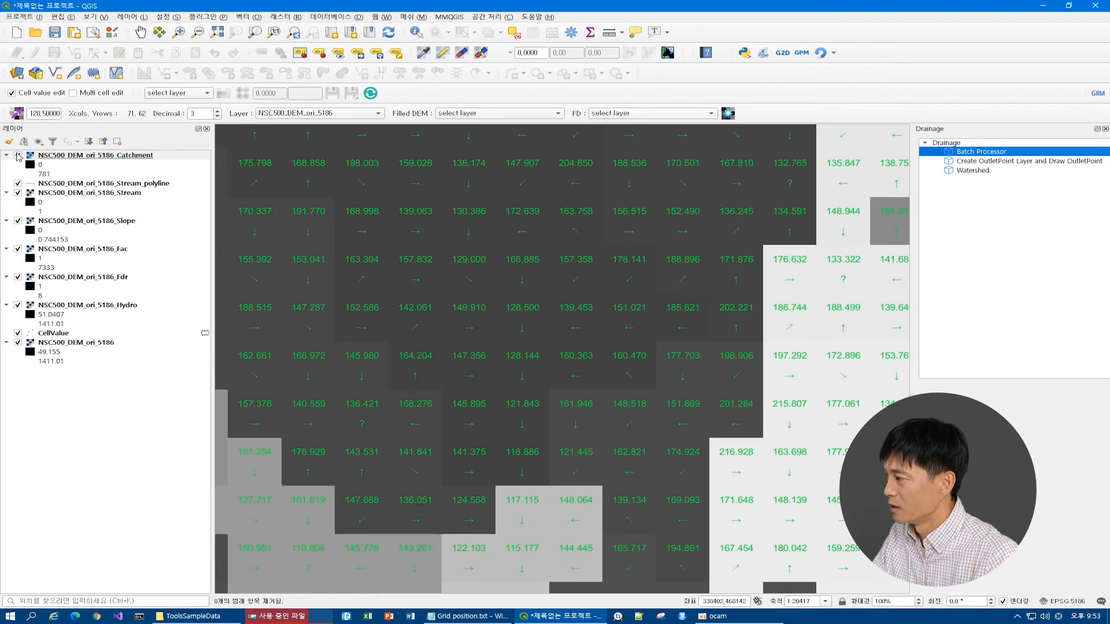
click(17, 155)
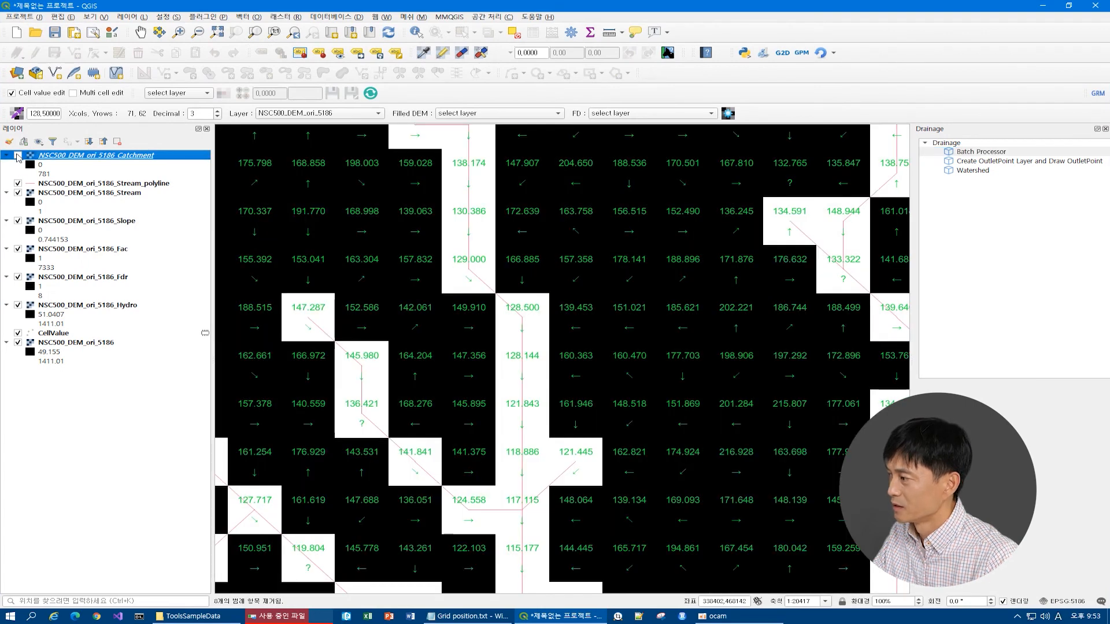
click(18, 193)
click(18, 221)
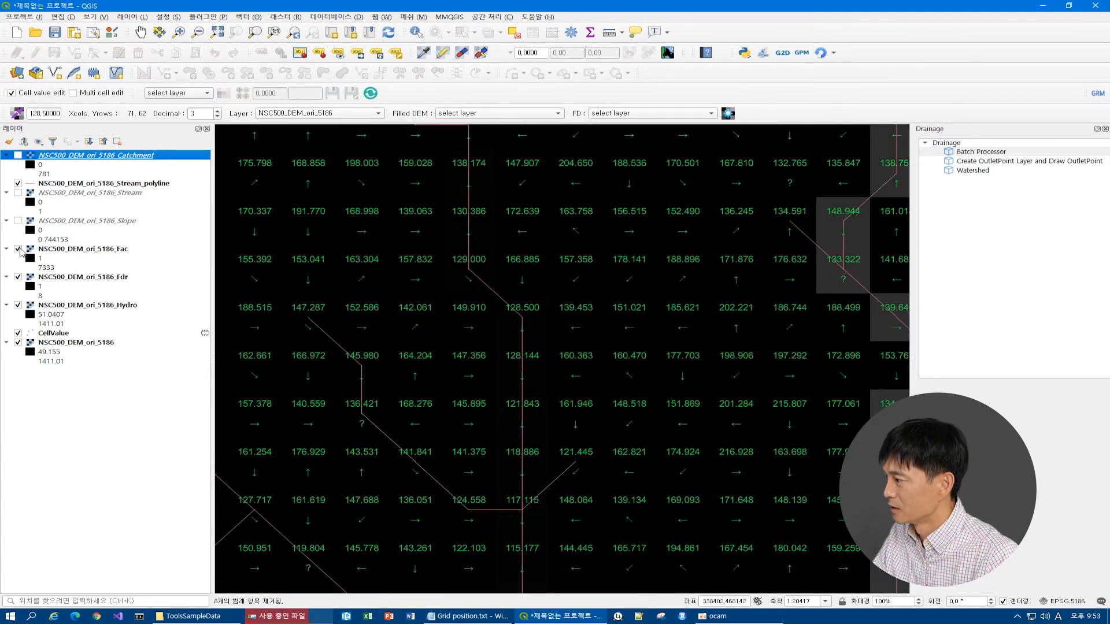
click(18, 249)
click(18, 277)
click(18, 305)
click(18, 333)
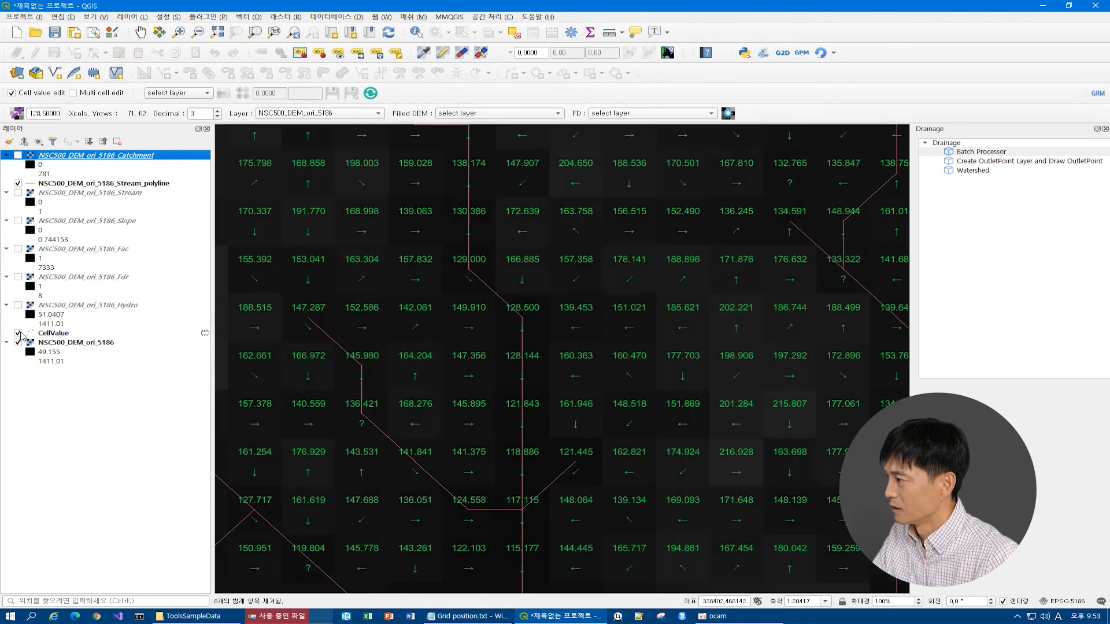
Add River_5186.shp from the ToolsSampleData folder to the QGIS project and compare it with the generated stream polyline
click(209, 620)
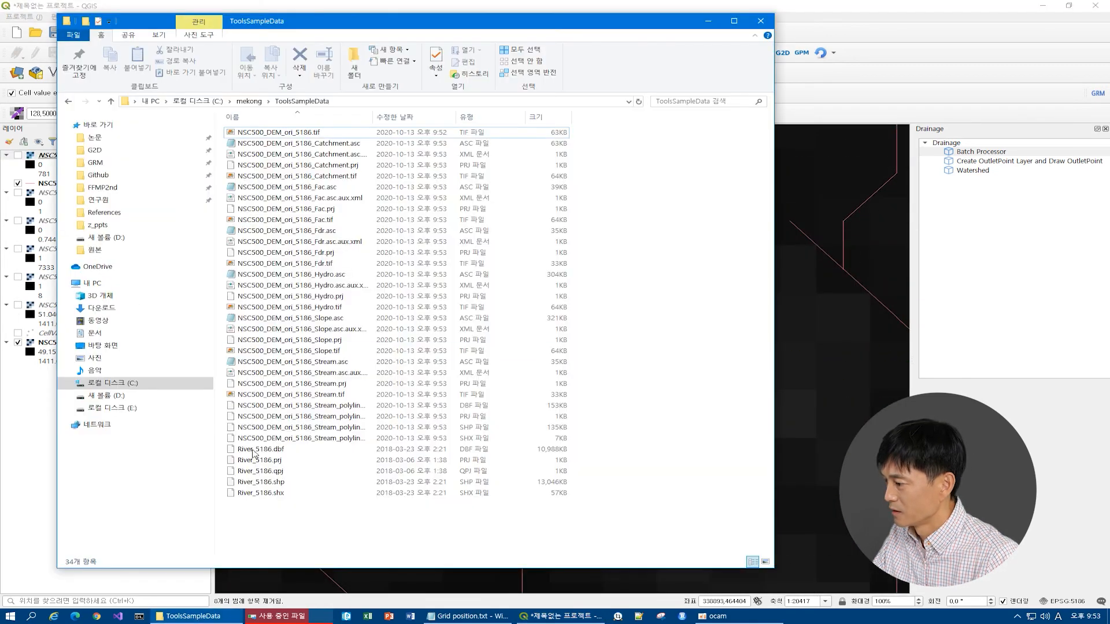
drag(272, 482, 818, 452)
click(896, 6)
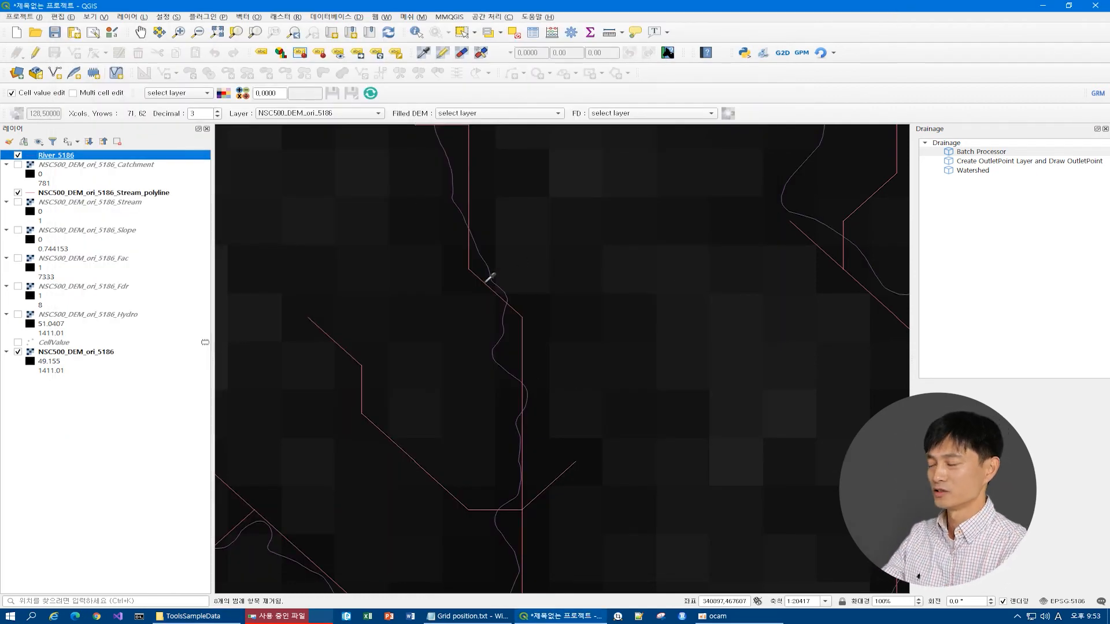
scroll(493, 291, down, 1)
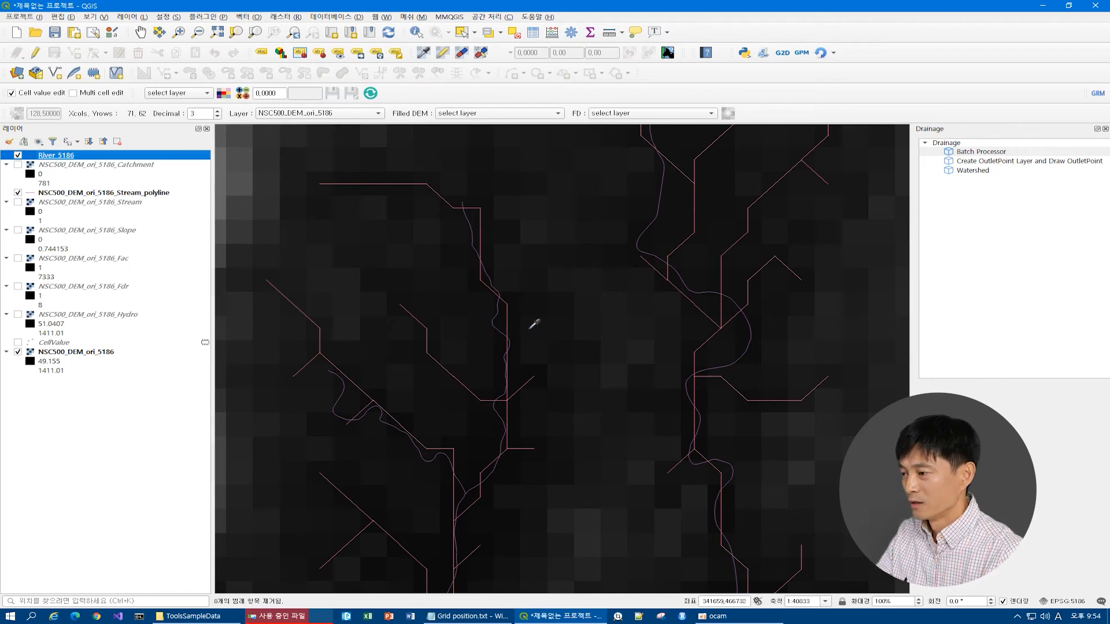
scroll(533, 326, down, 1)
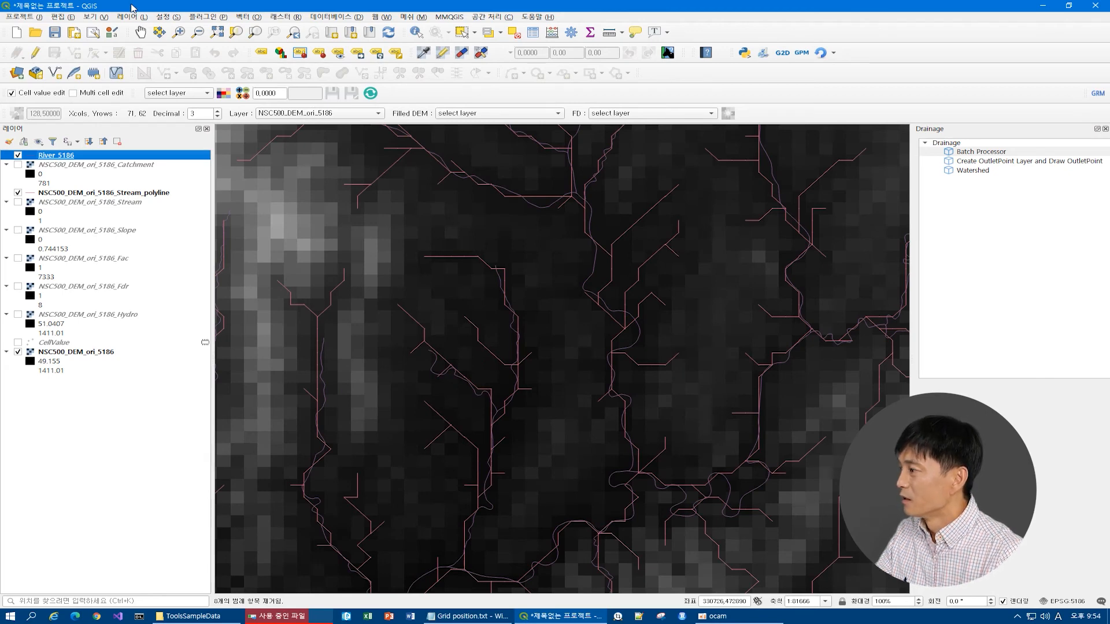
Turn off cell value editing, hide the Stream_polyline and River_5186 layers, and show the whole DEM centred in the map
click(11, 93)
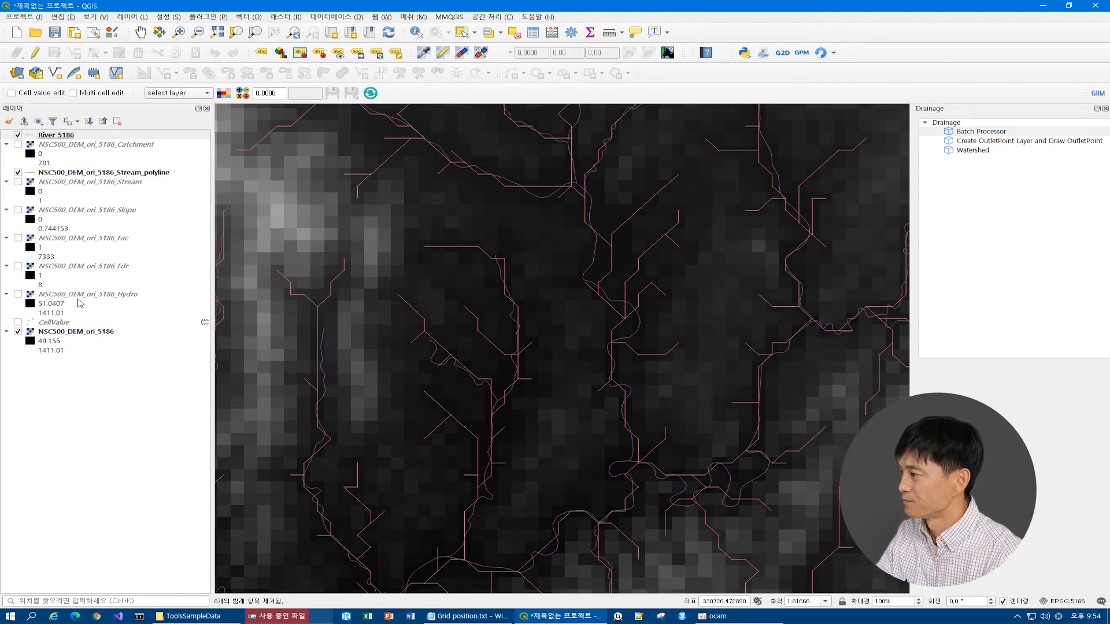
click(18, 173)
click(18, 134)
scroll(518, 210, down, 1)
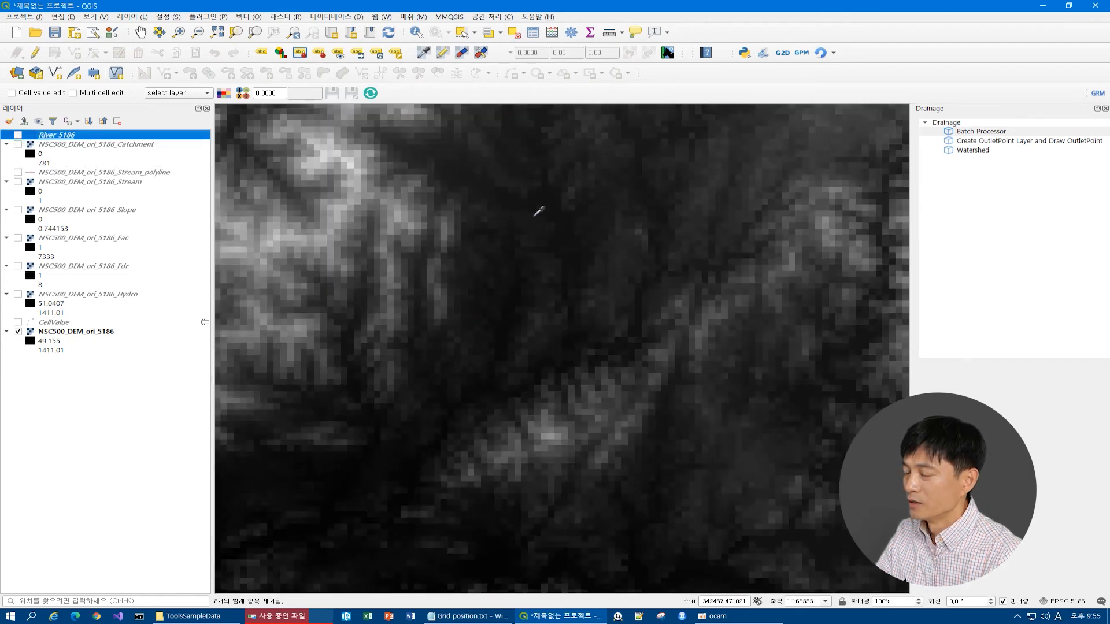
scroll(540, 210, down, 1)
click(140, 32)
drag(552, 248, 528, 379)
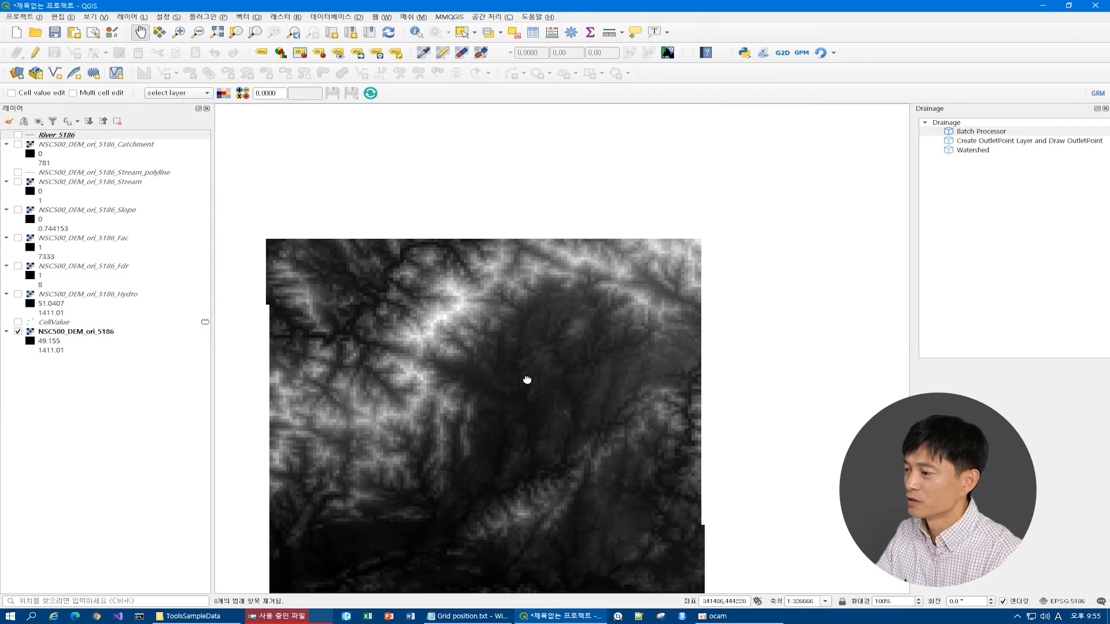
drag(460, 240, 516, 251)
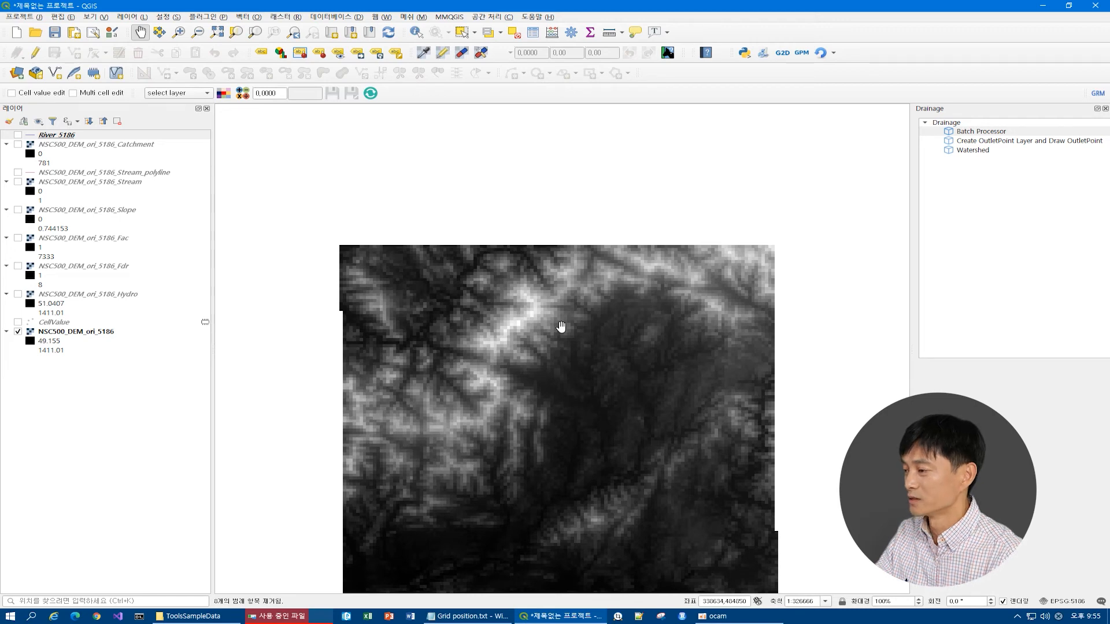
drag(561, 327, 537, 267)
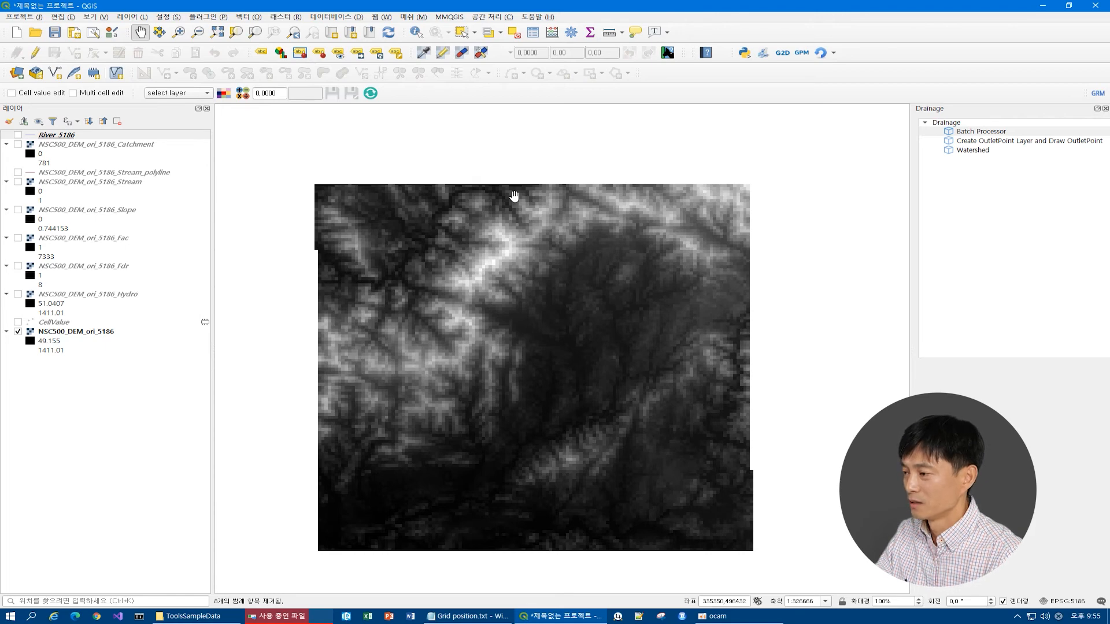
Enable multi cell editing and choose NSC500_DEM_ori_5186 as the layer to convert into an editable cell grid
click(90, 333)
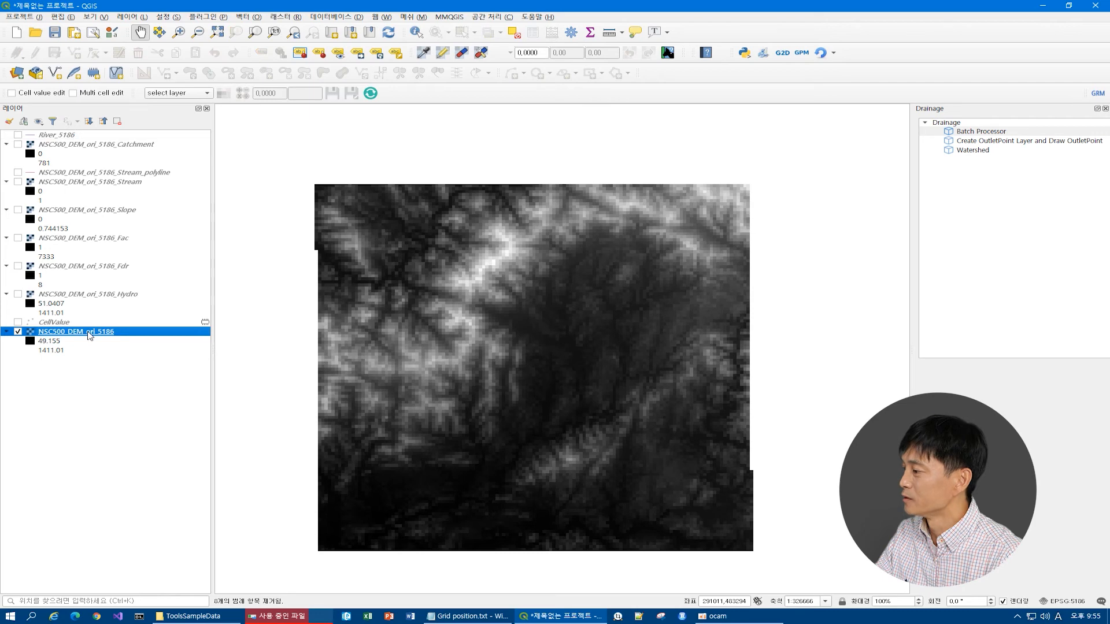
click(74, 93)
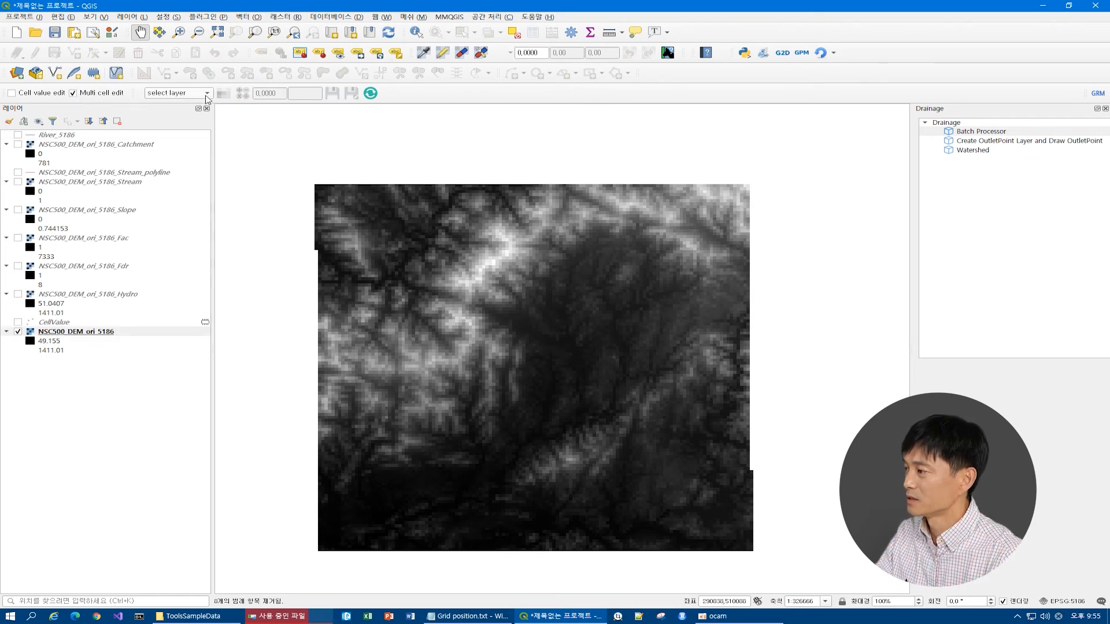
click(206, 95)
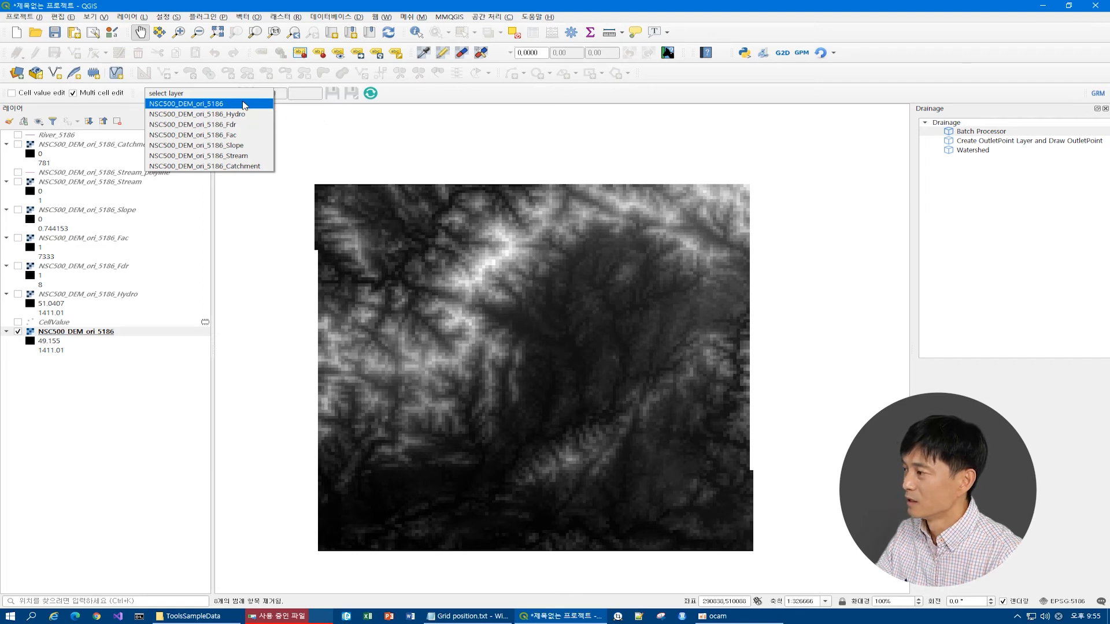
click(244, 104)
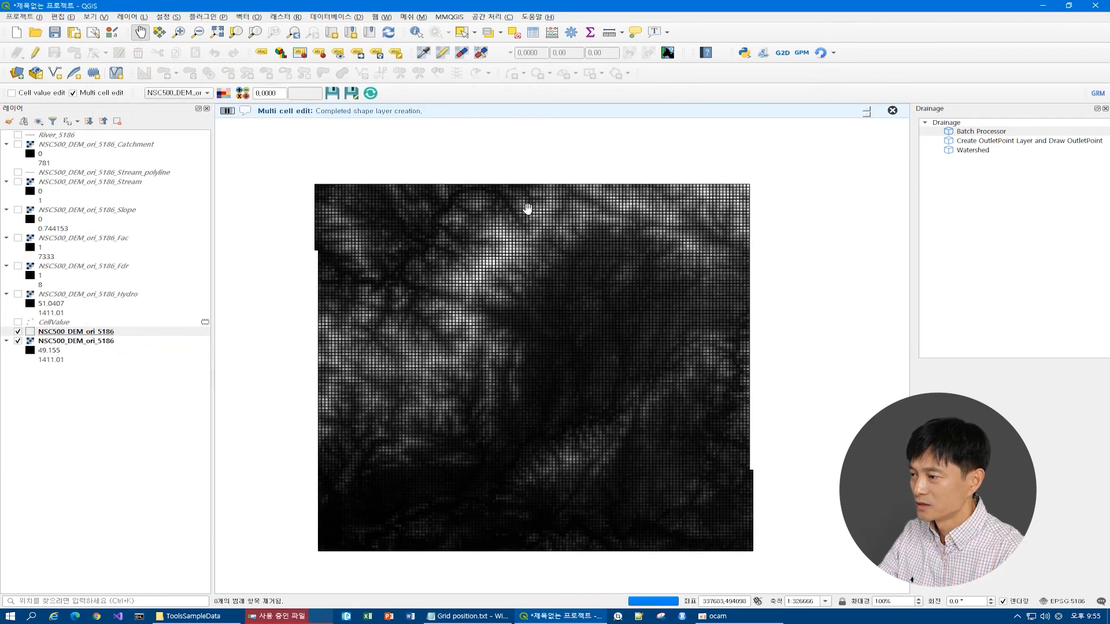
Examine the cell grid and its elevation labels over the DEM at several map scales
scroll(500, 185, up, 2)
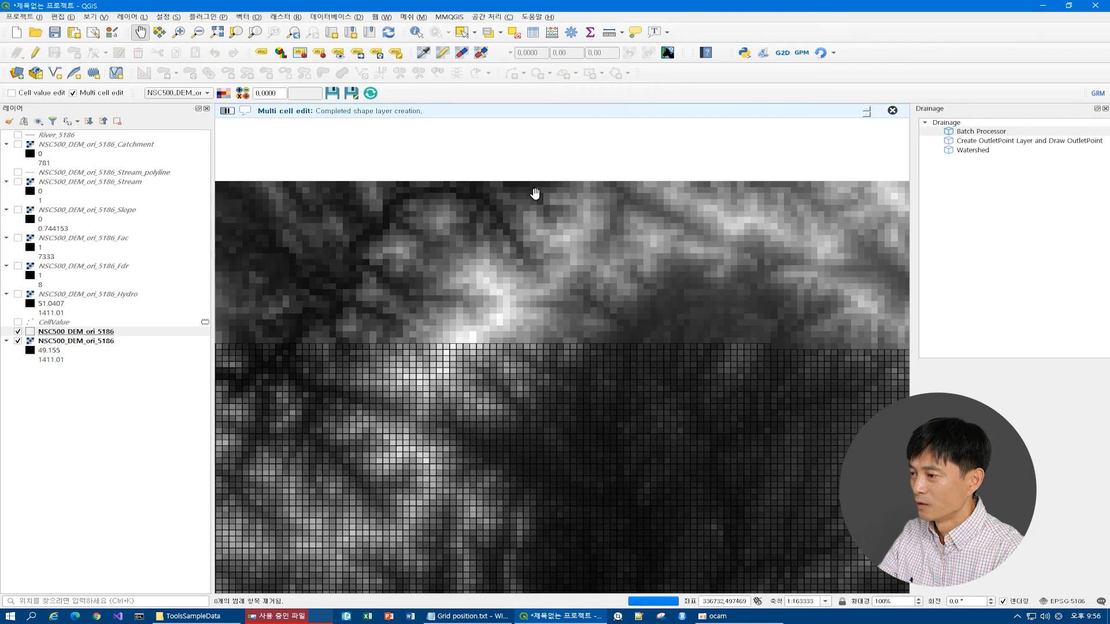
scroll(599, 304, up, 1)
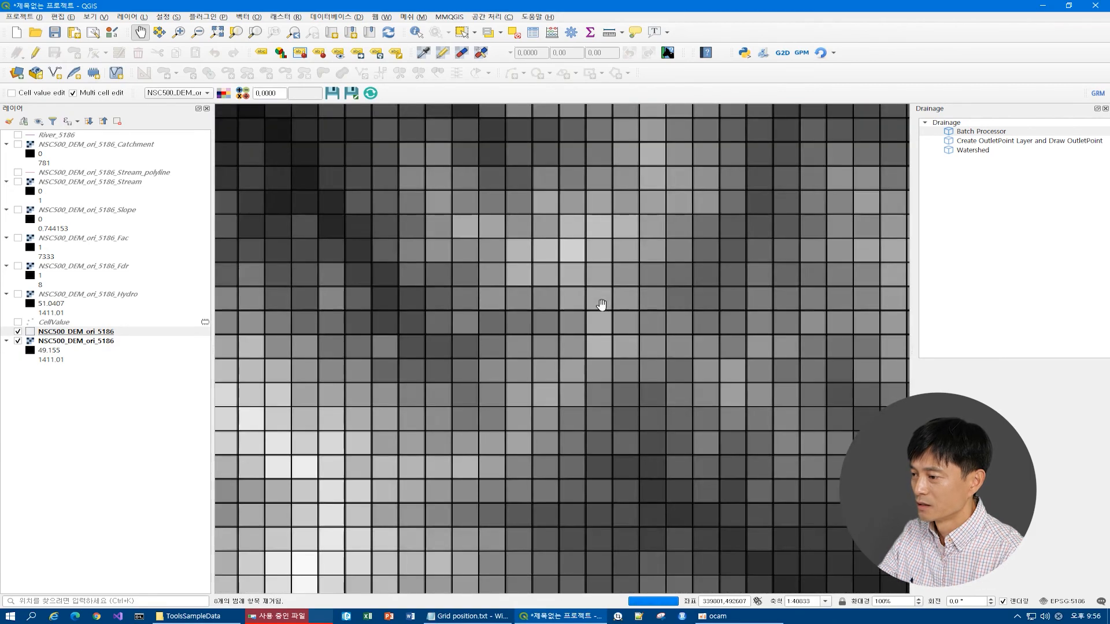
scroll(572, 397, up, 1)
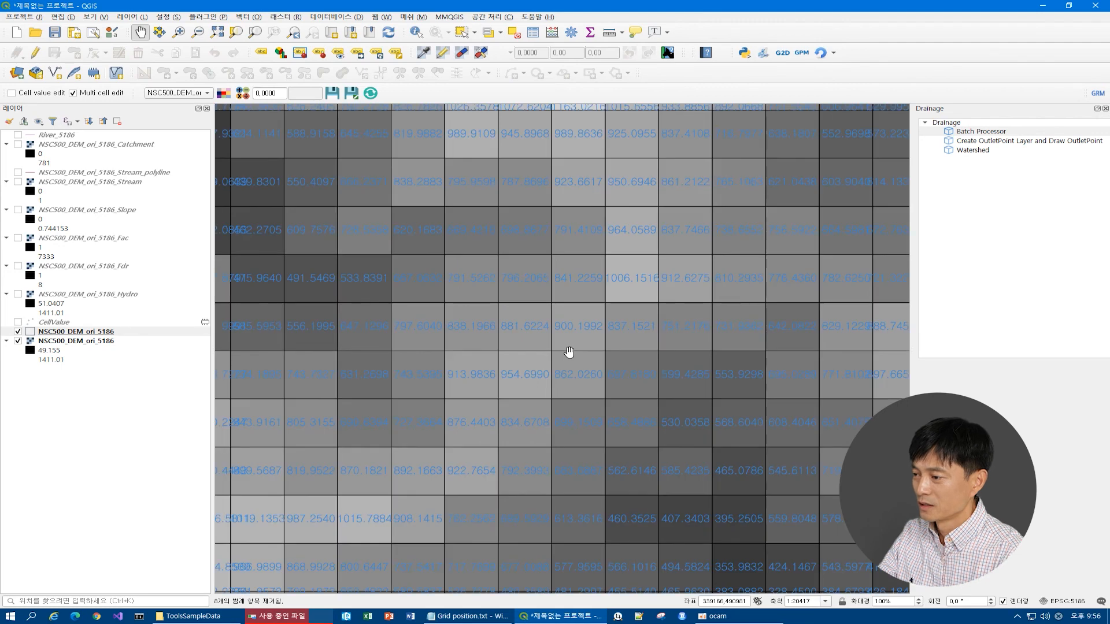
scroll(569, 351, down, 2)
scroll(578, 385, up, 2)
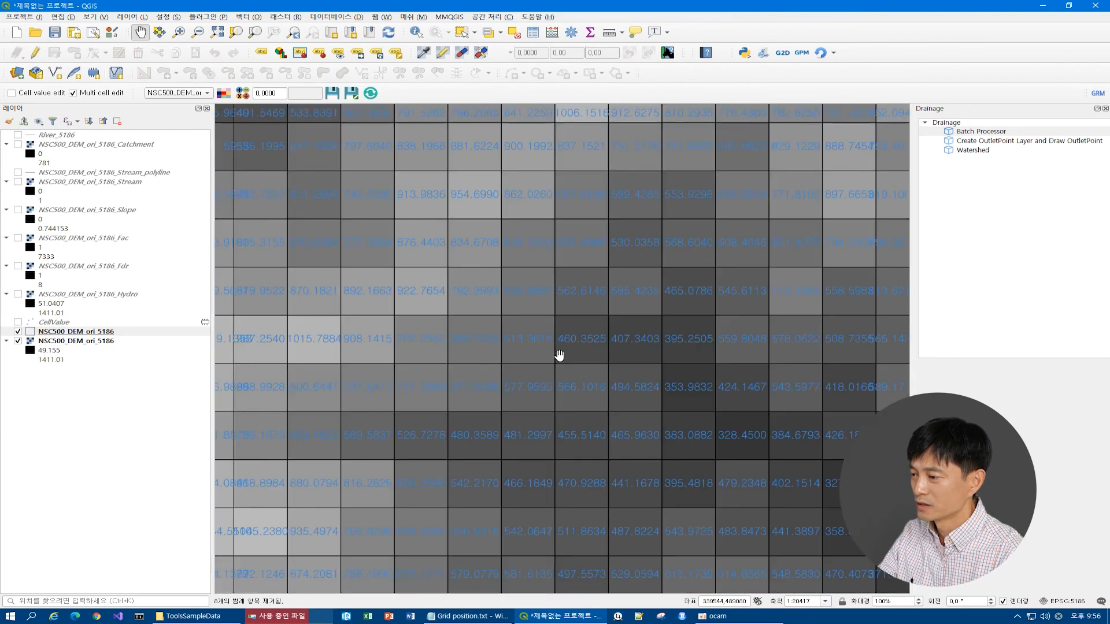
scroll(505, 324, down, 2)
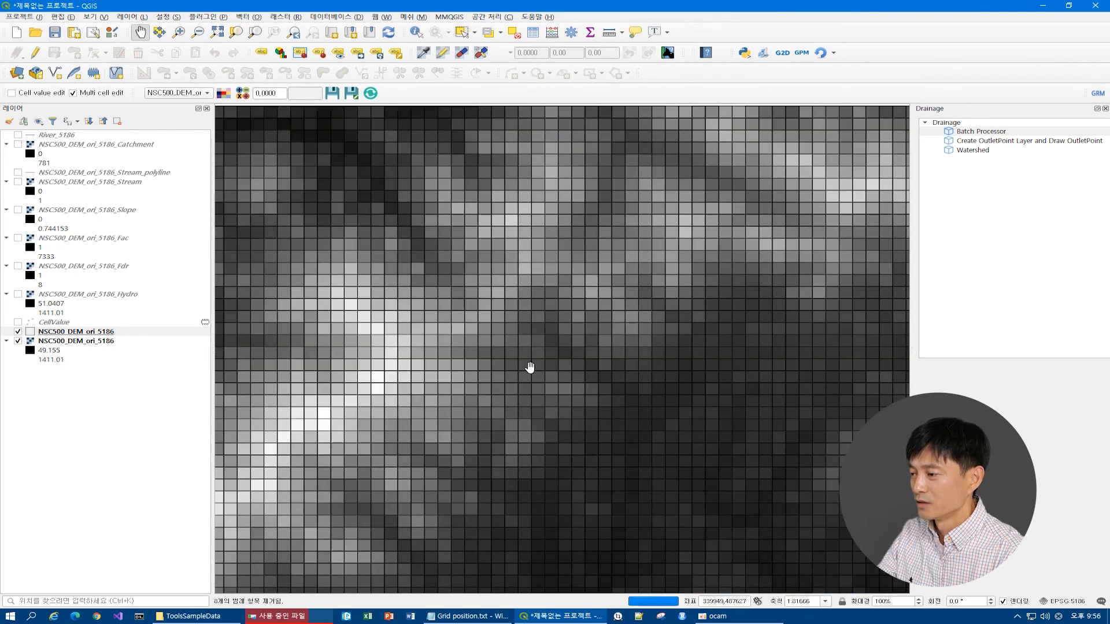
scroll(508, 322, up, 2)
scroll(526, 280, down, 1)
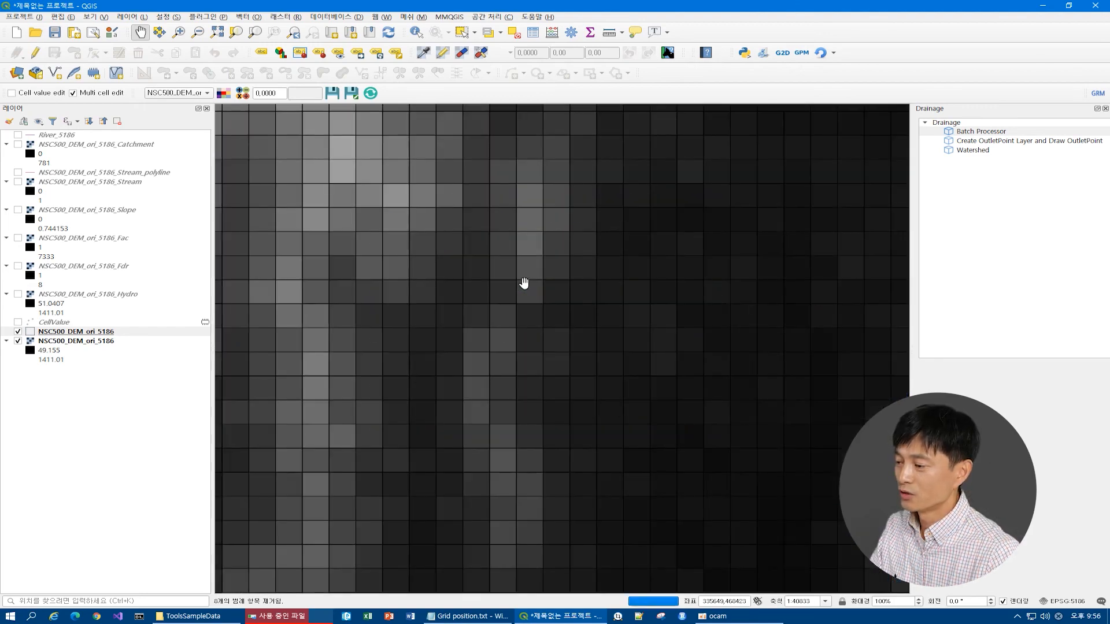
scroll(524, 283, up, 1)
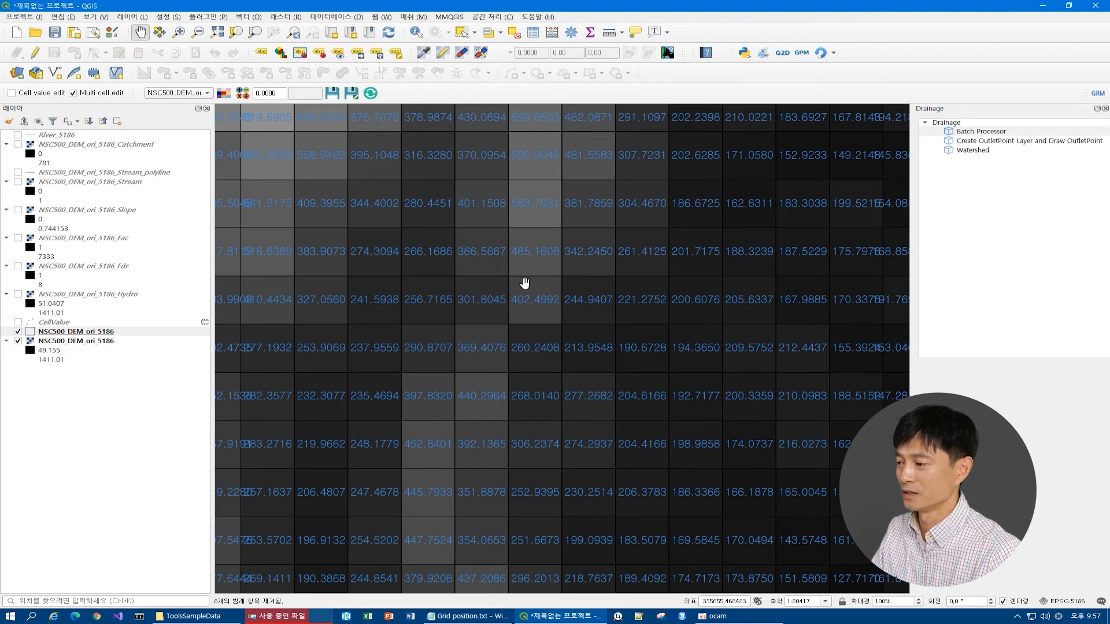
scroll(524, 283, down, 1)
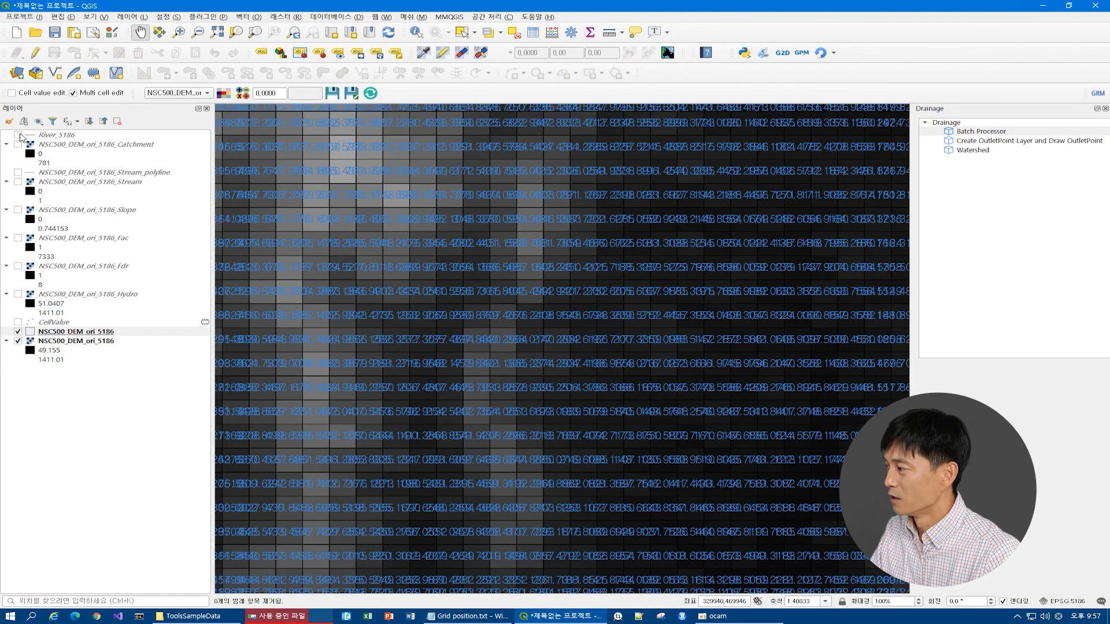
Show the River_5186 layer and restyle its line in cyan with a width of 0.46 mm
click(18, 136)
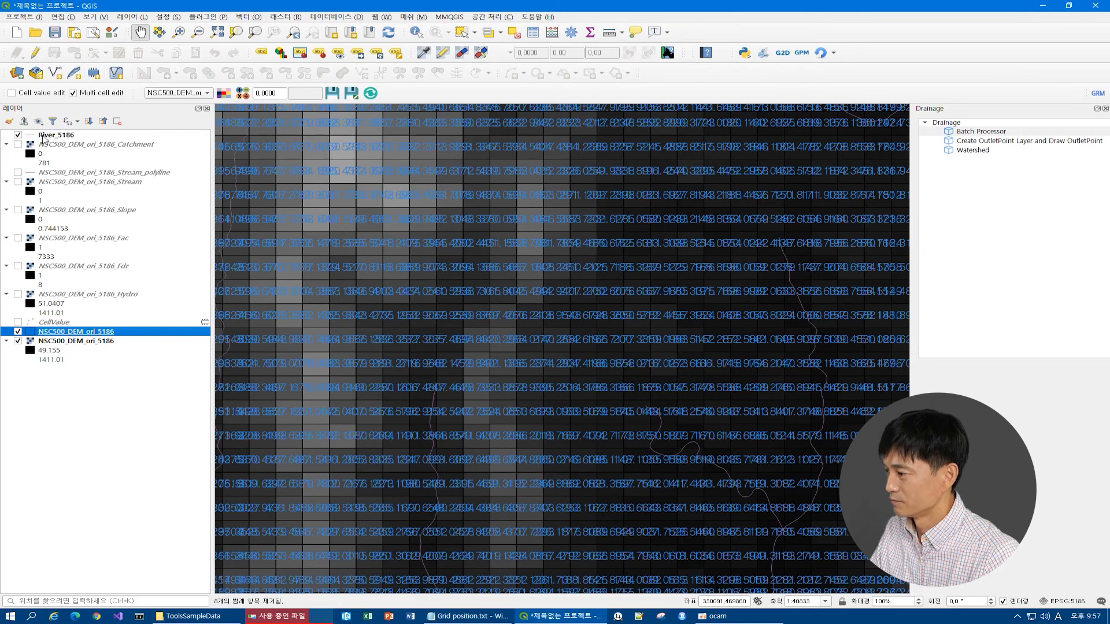
scroll(609, 228, up, 1)
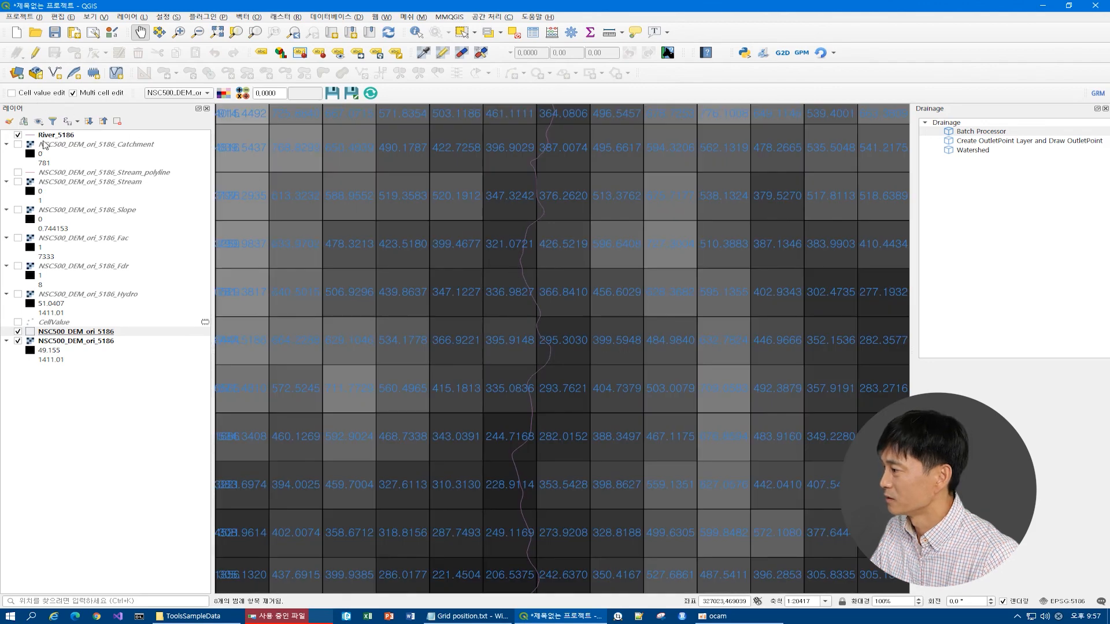
click(49, 137)
double_click(49, 137)
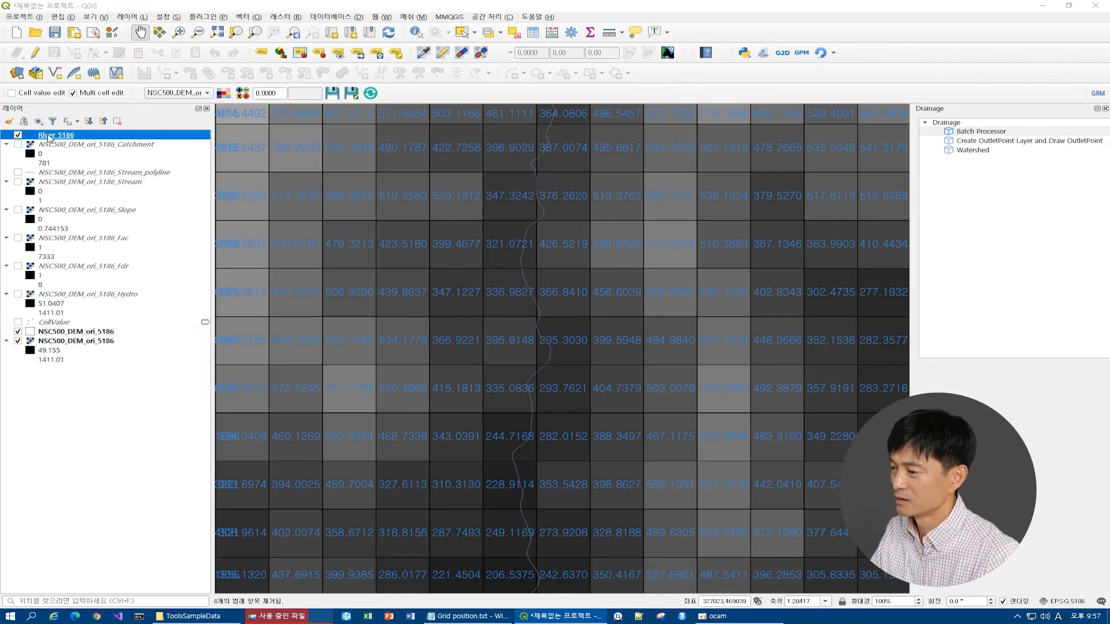
click(536, 123)
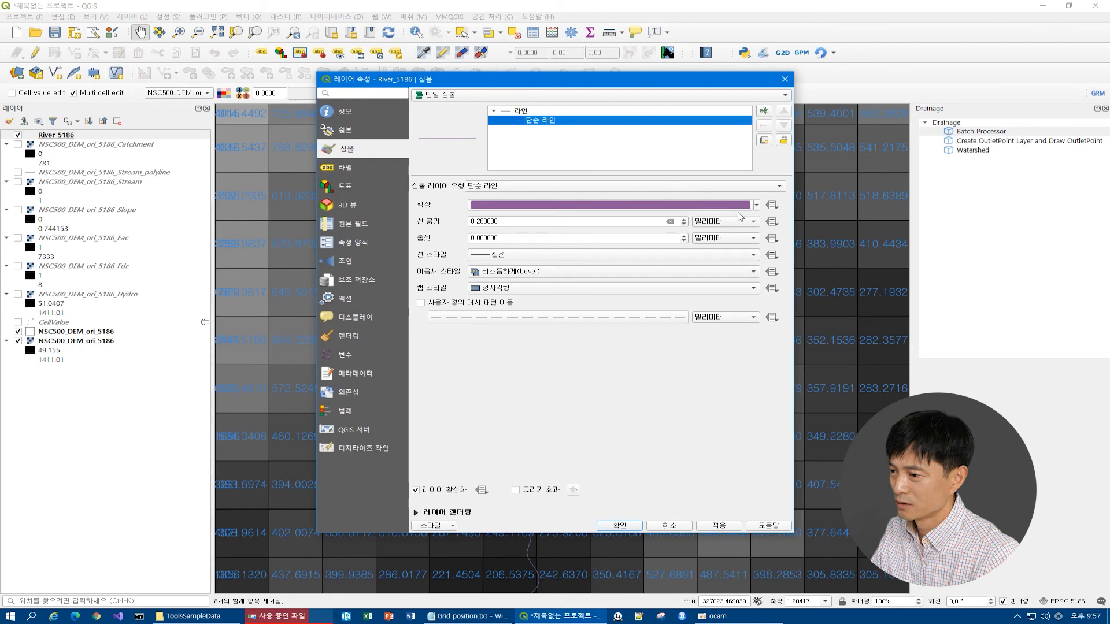
click(756, 205)
click(477, 280)
click(496, 277)
click(645, 351)
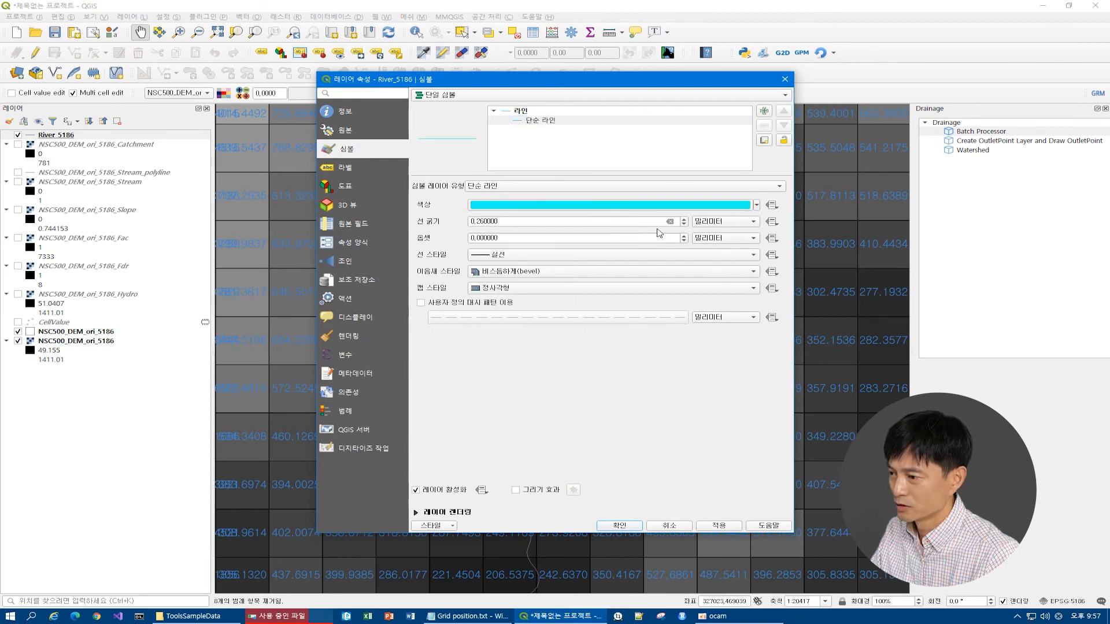
click(684, 219)
click(720, 528)
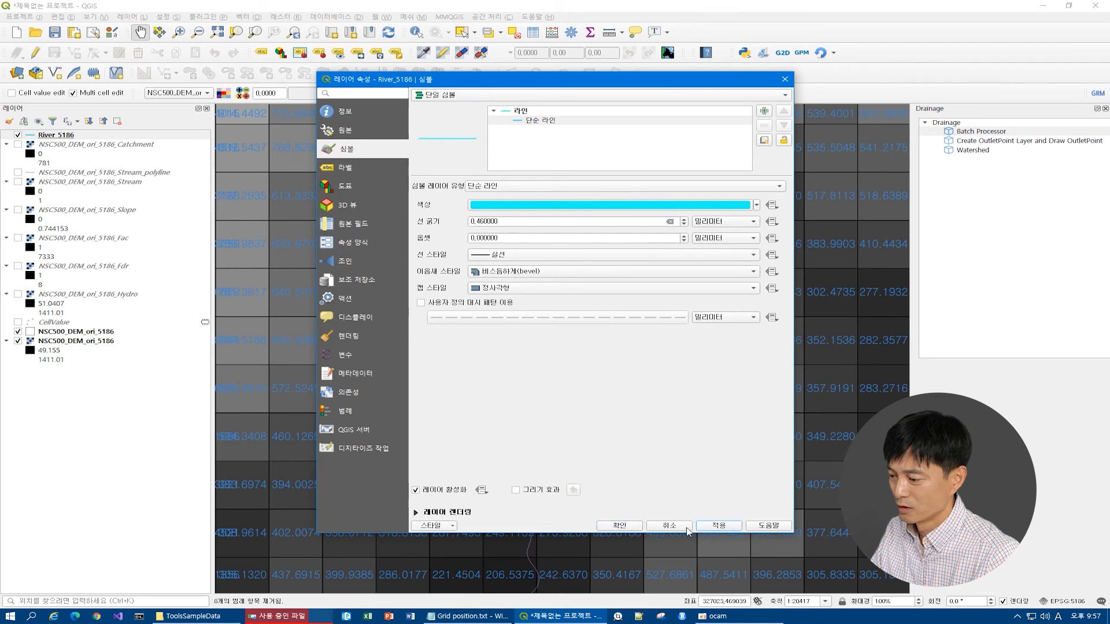
click(608, 527)
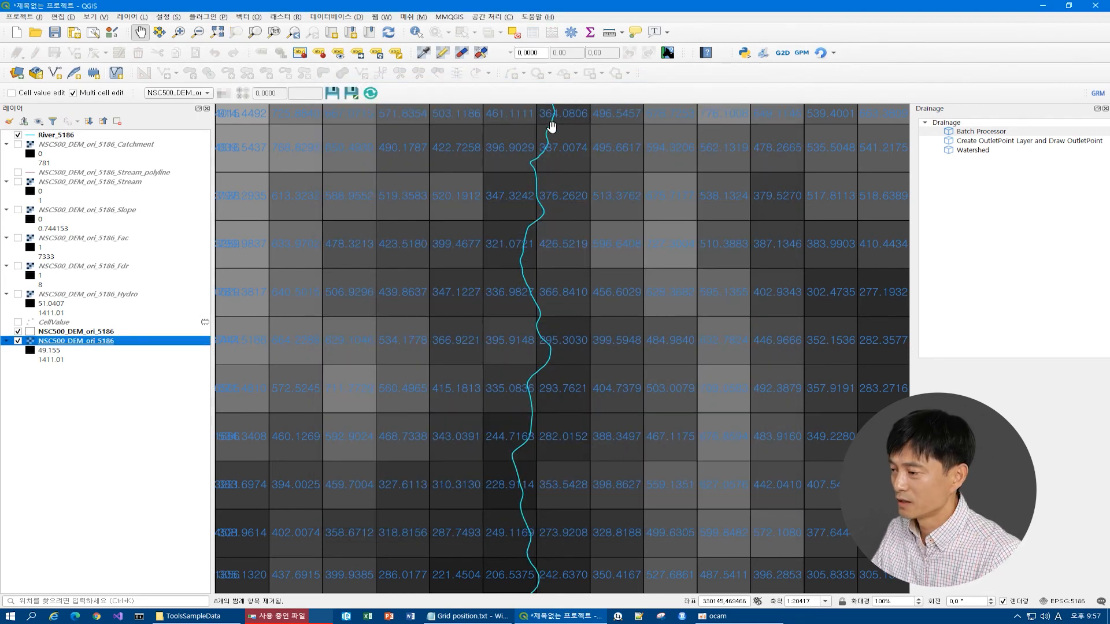
Select a block of grid cells two columns wide and six rows high along the river in the NSC500_DEM_ori_5186 grid layer
click(92, 332)
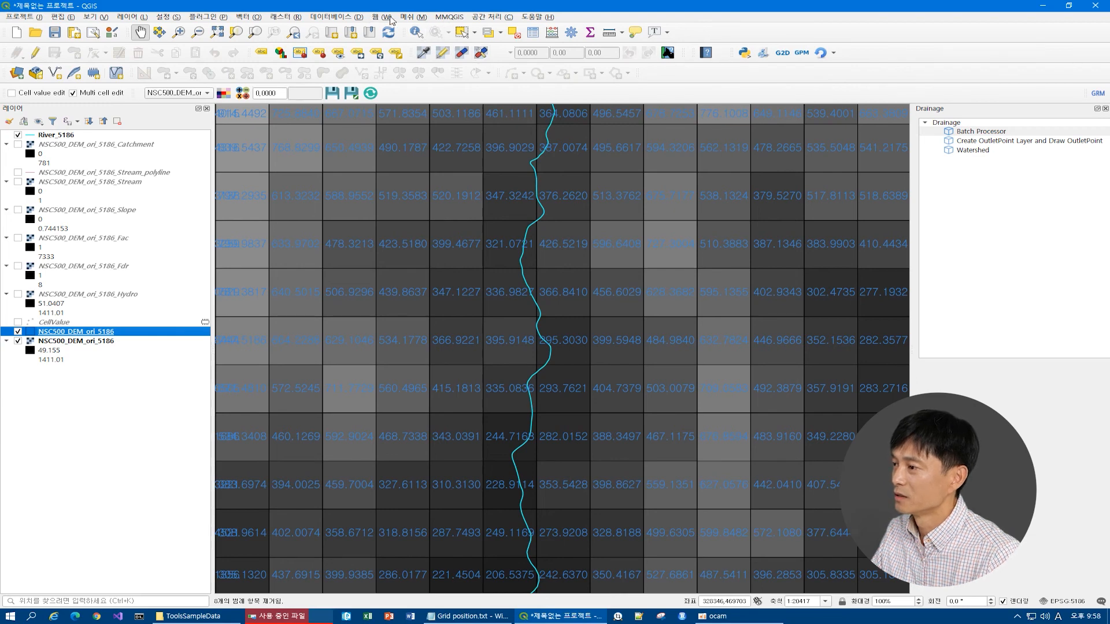
click(475, 33)
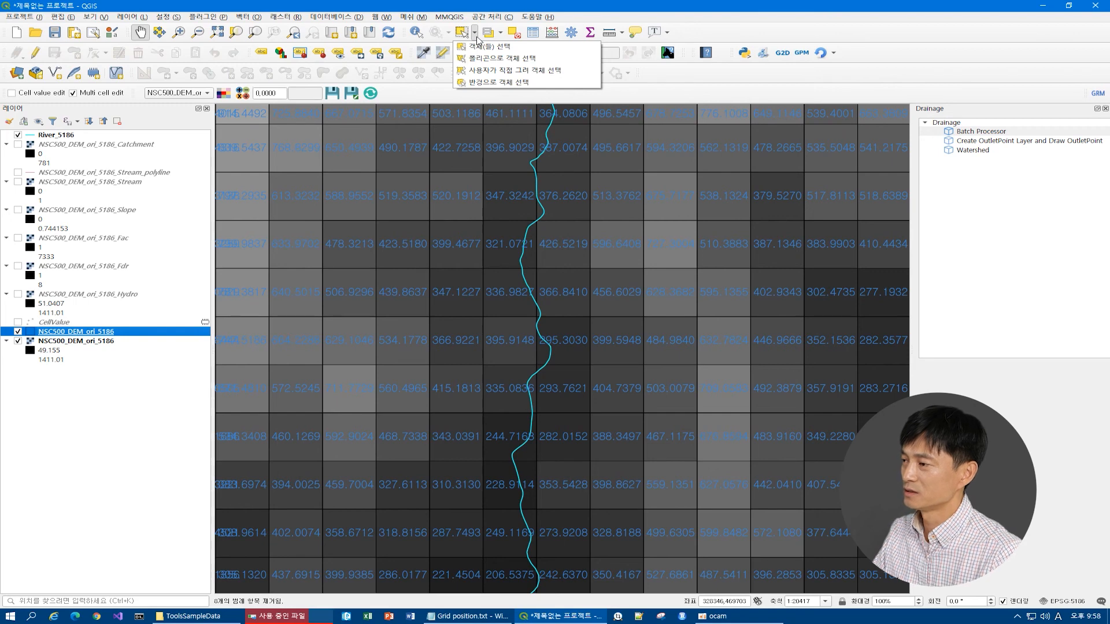
click(477, 47)
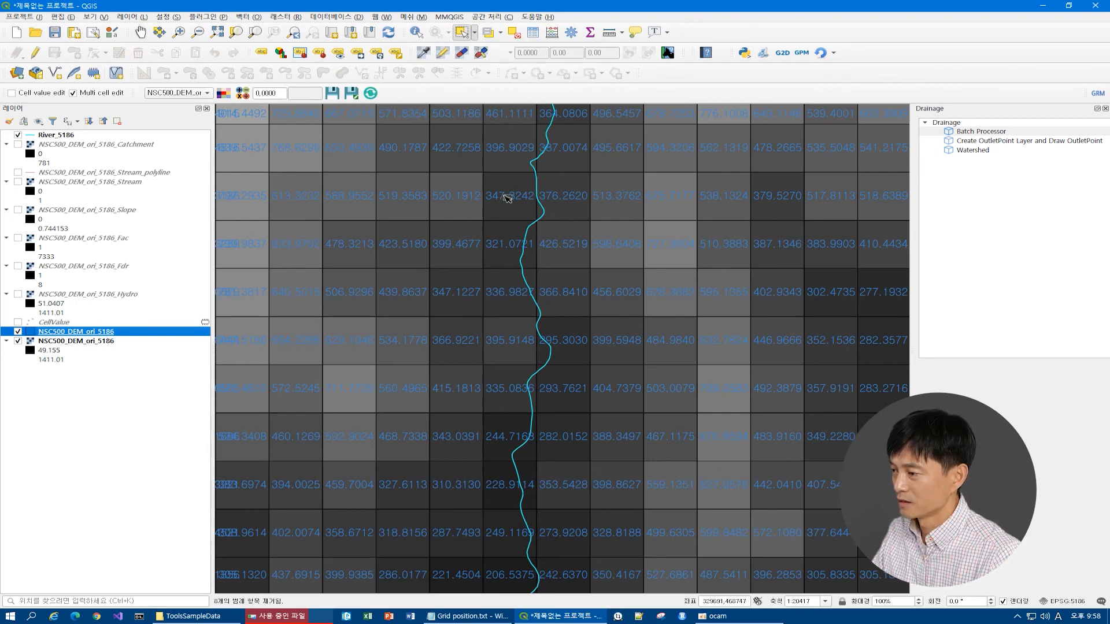
drag(505, 197, 565, 446)
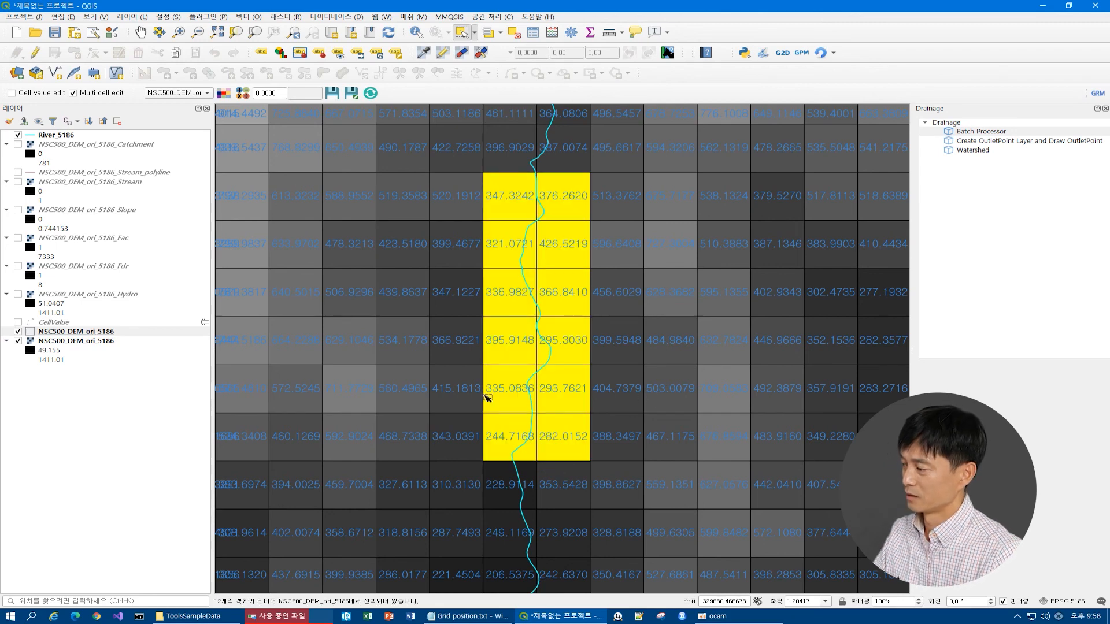
click(86, 341)
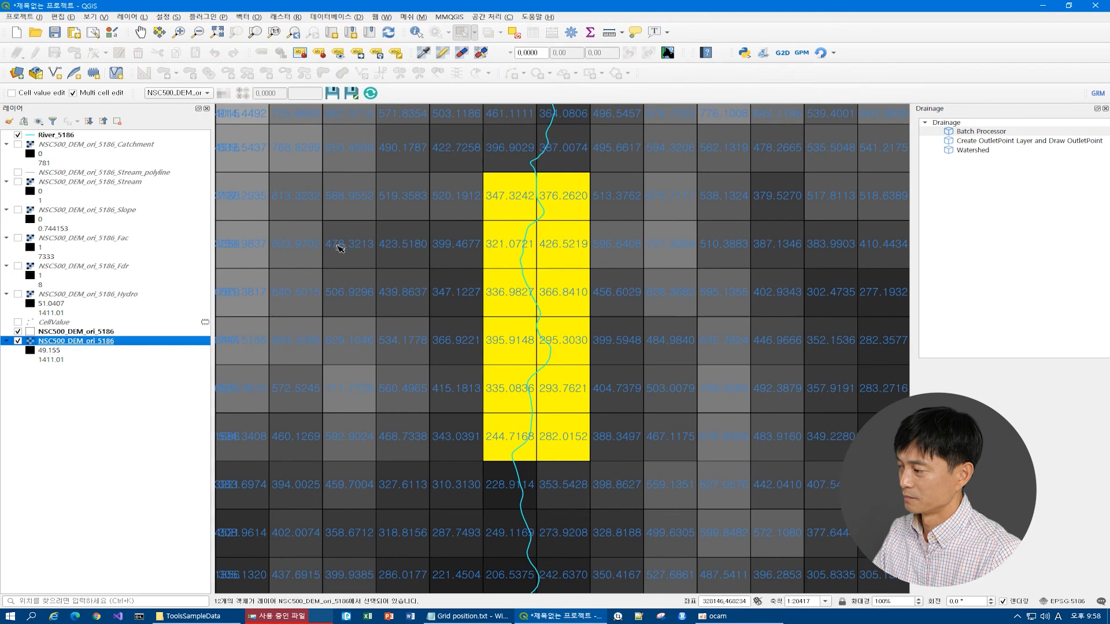
click(94, 332)
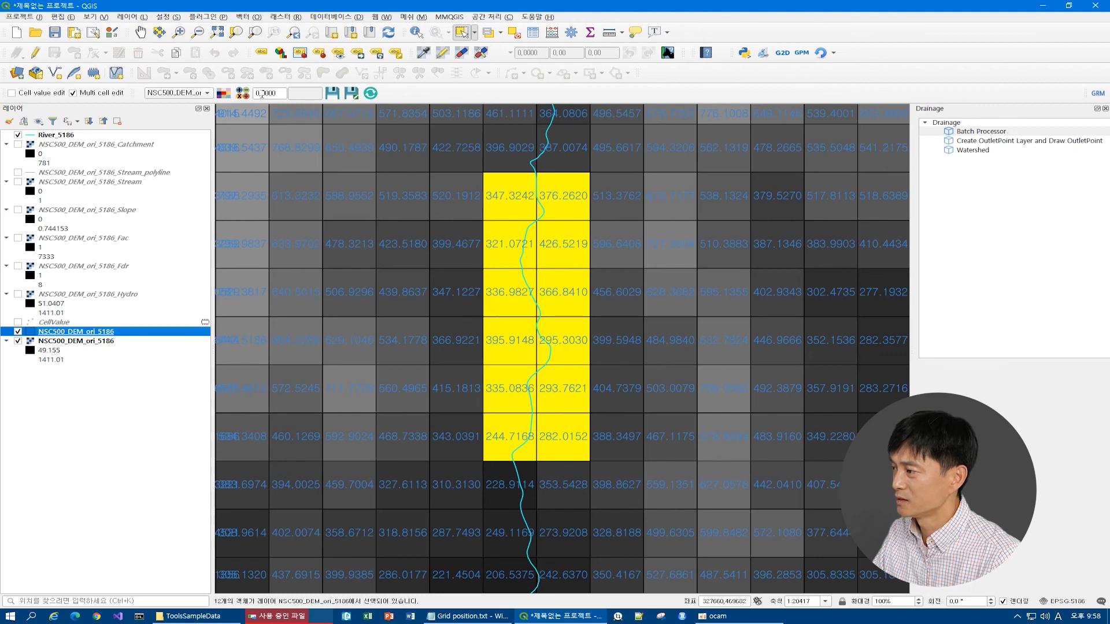
Apply a decrement of -10 to the elevation values of the selected cells
double_click(273, 96)
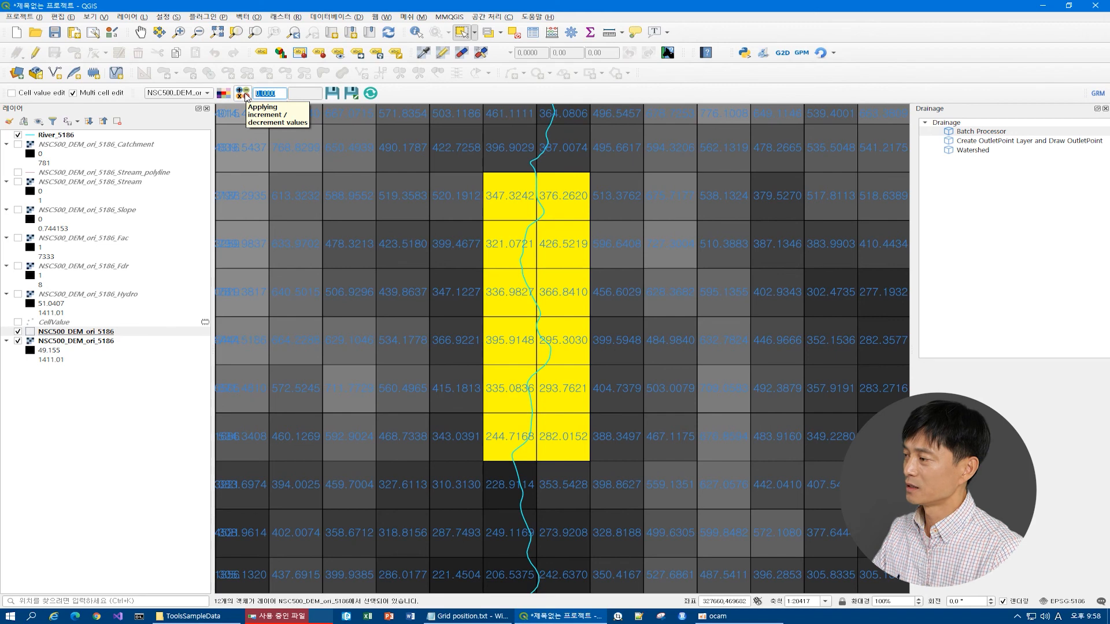
click(305, 93)
text(-10)
click(242, 93)
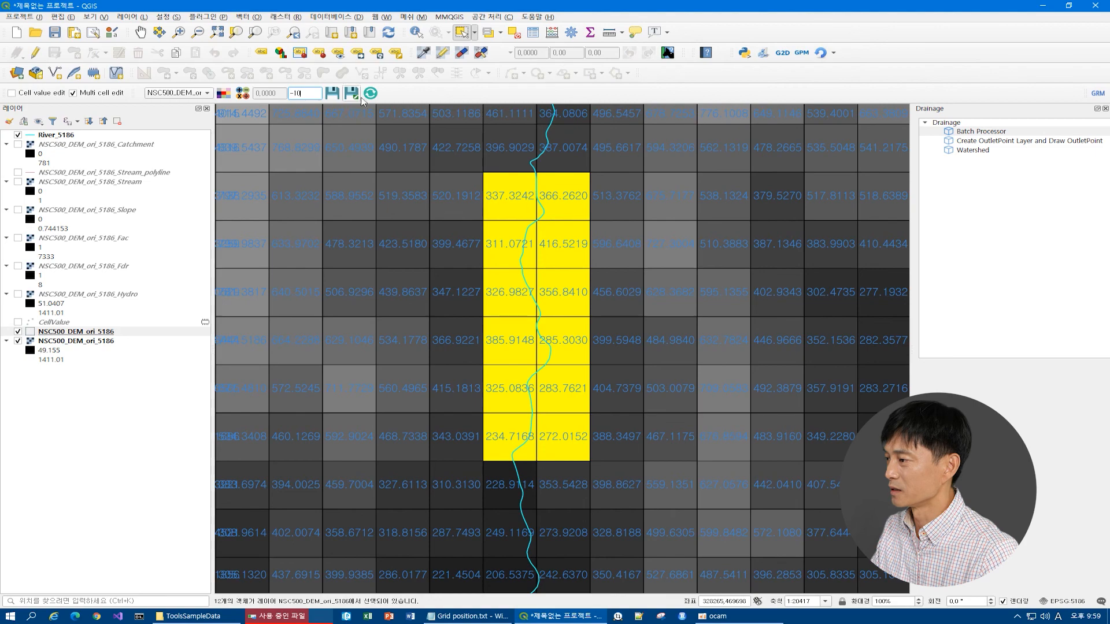
Save the edited DEM as NSC500_DEM_ori_5186_revision.tif in the mekong\ToolsSampleData folder
click(333, 94)
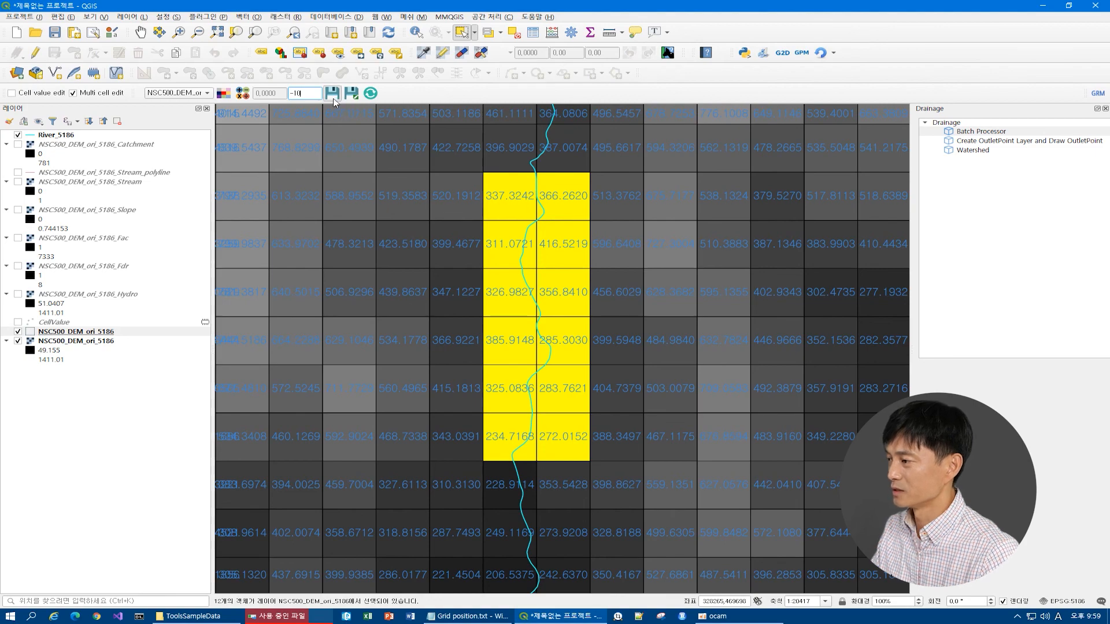
drag(274, 21, 525, 35)
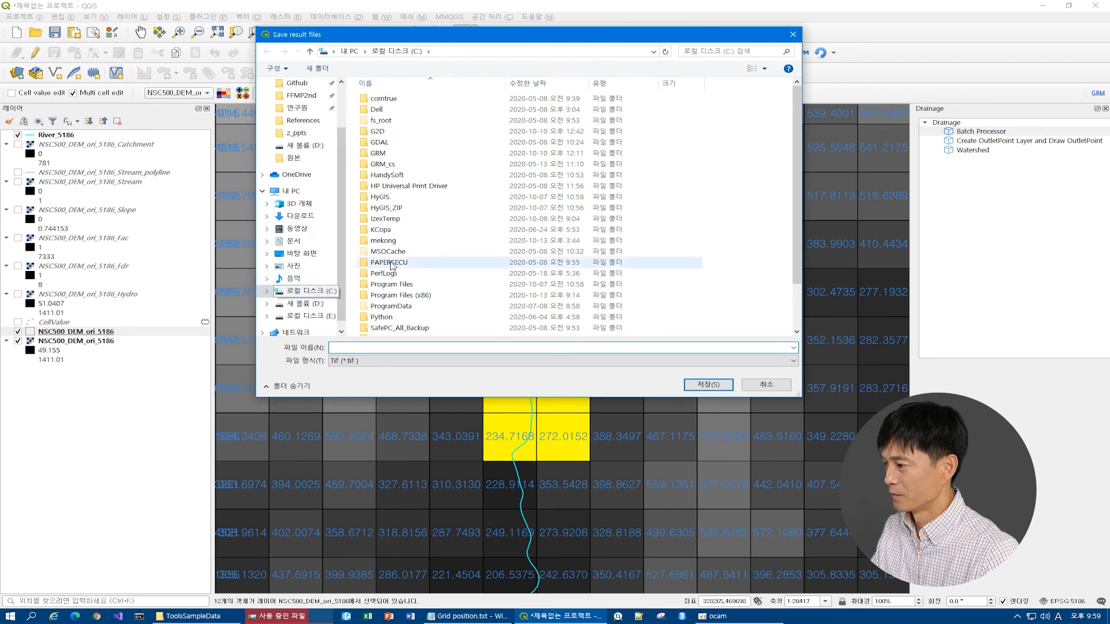
double_click(384, 240)
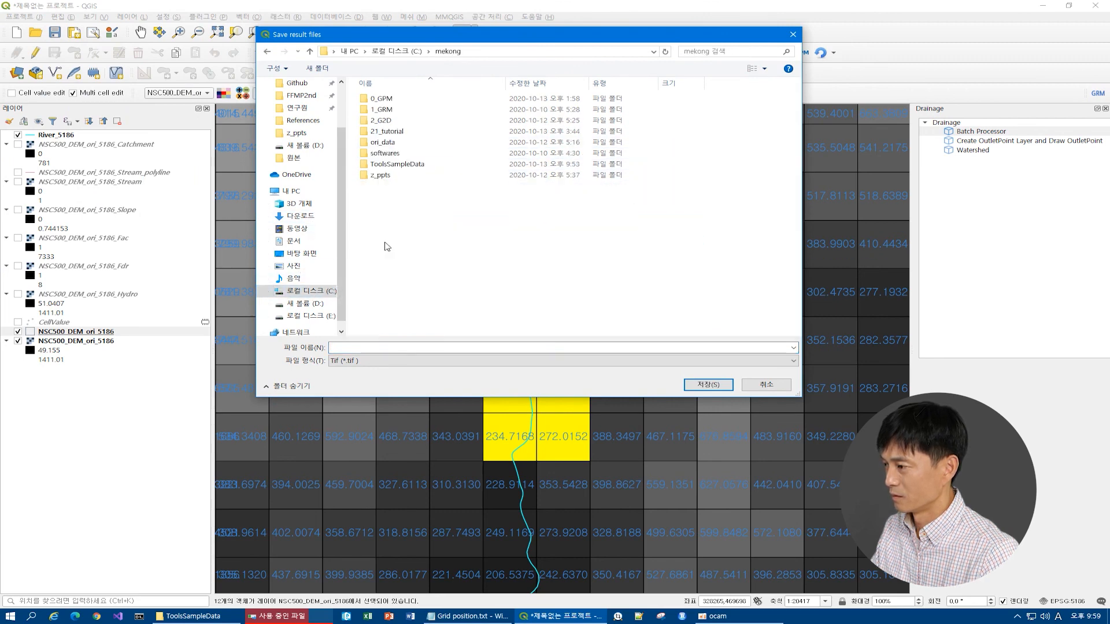
double_click(396, 164)
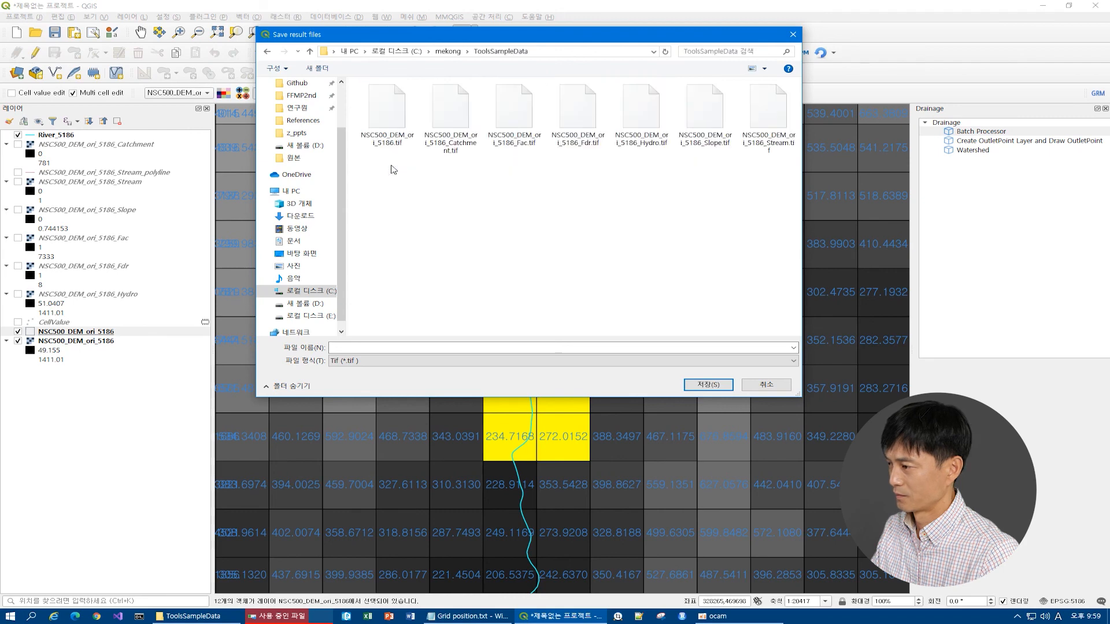
click(399, 115)
double_click(396, 347)
click(404, 348)
text(_re)
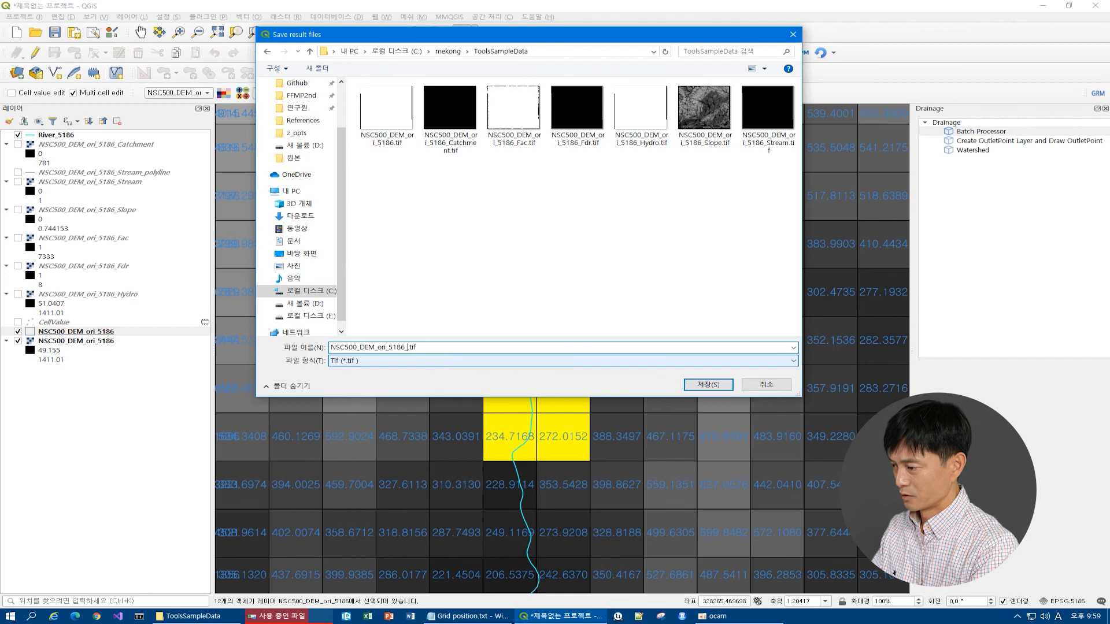
text(vision)
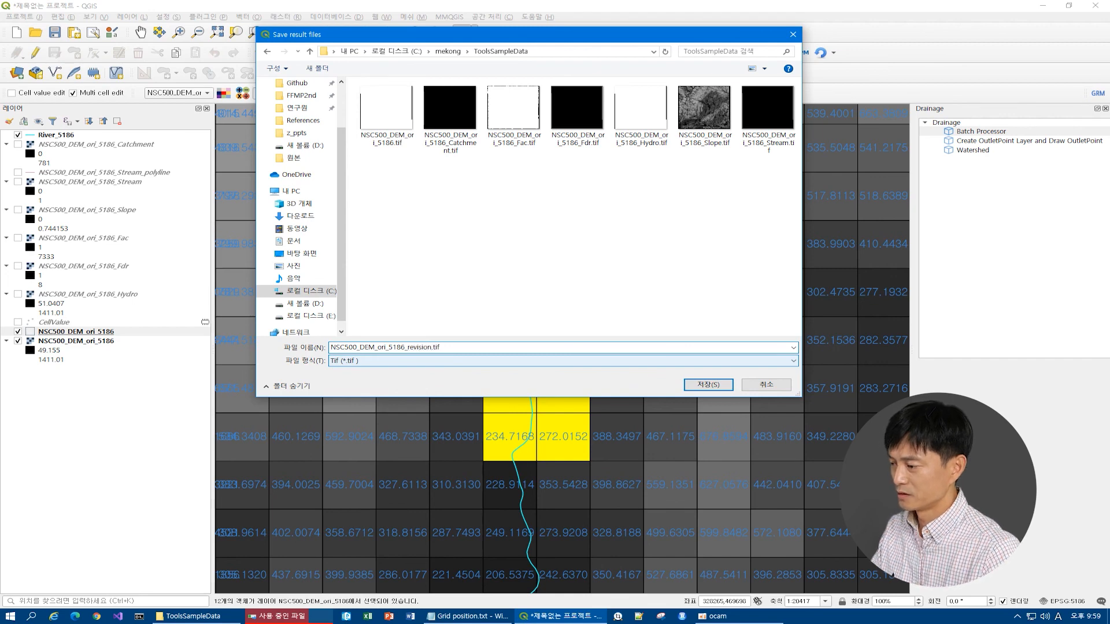
click(717, 387)
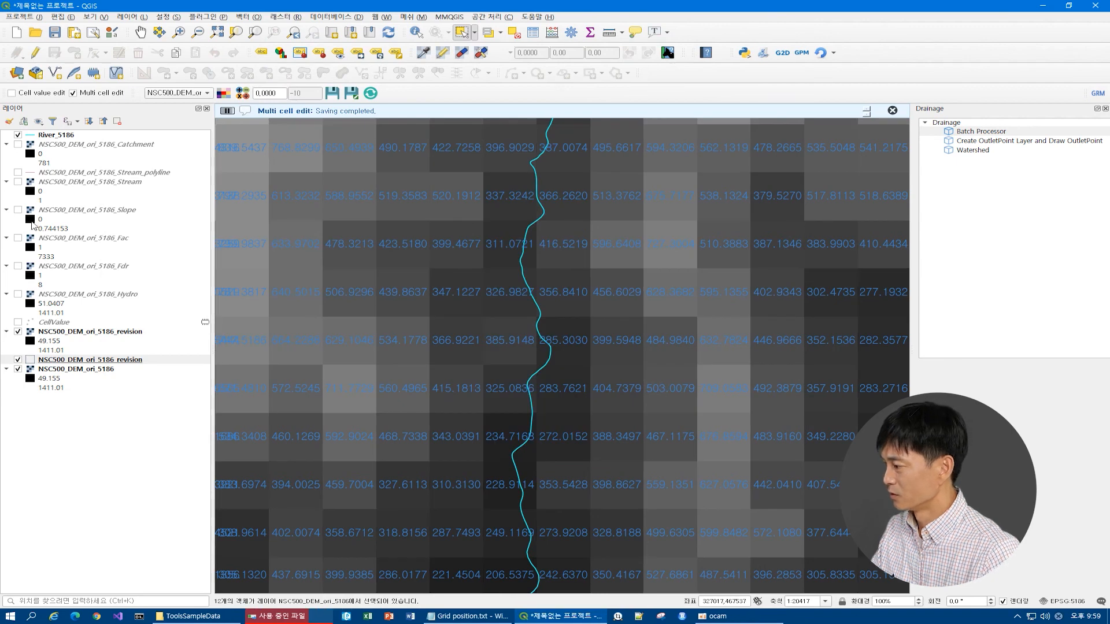
Hide the NSC500_DEM_ori_5186_revision cell grid layer, identify an edited river cell, and show the identify results as a table
click(18, 360)
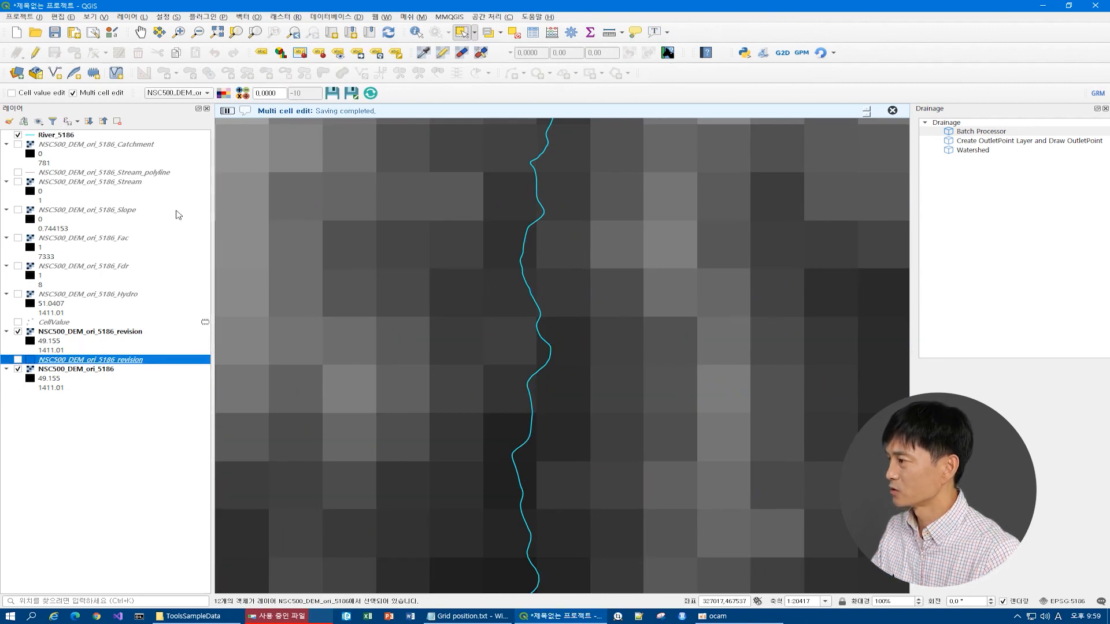
click(417, 32)
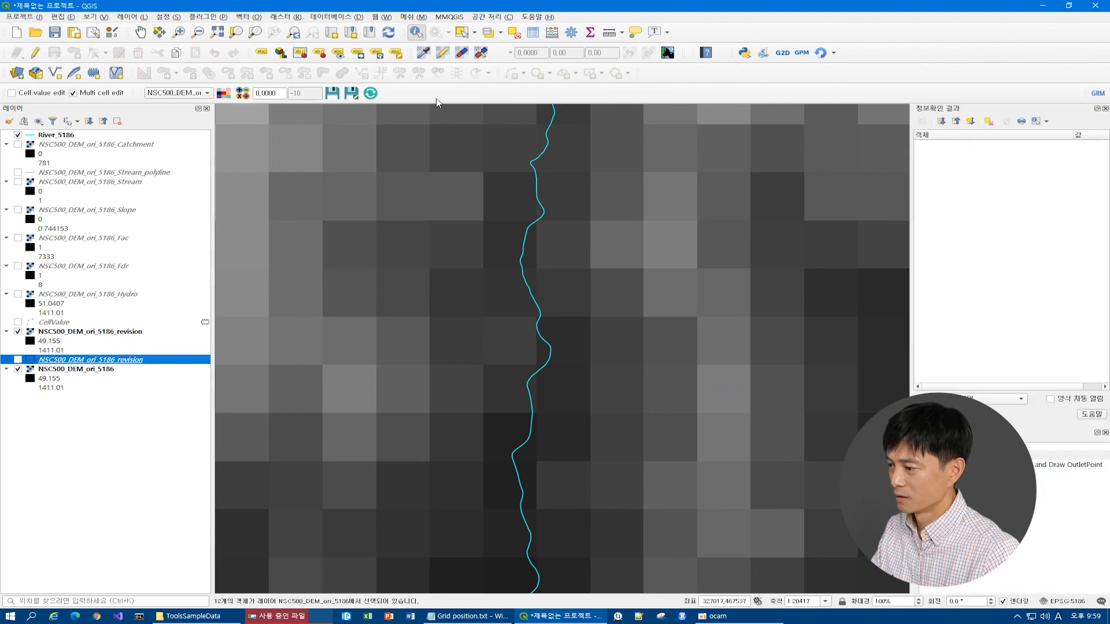
click(511, 292)
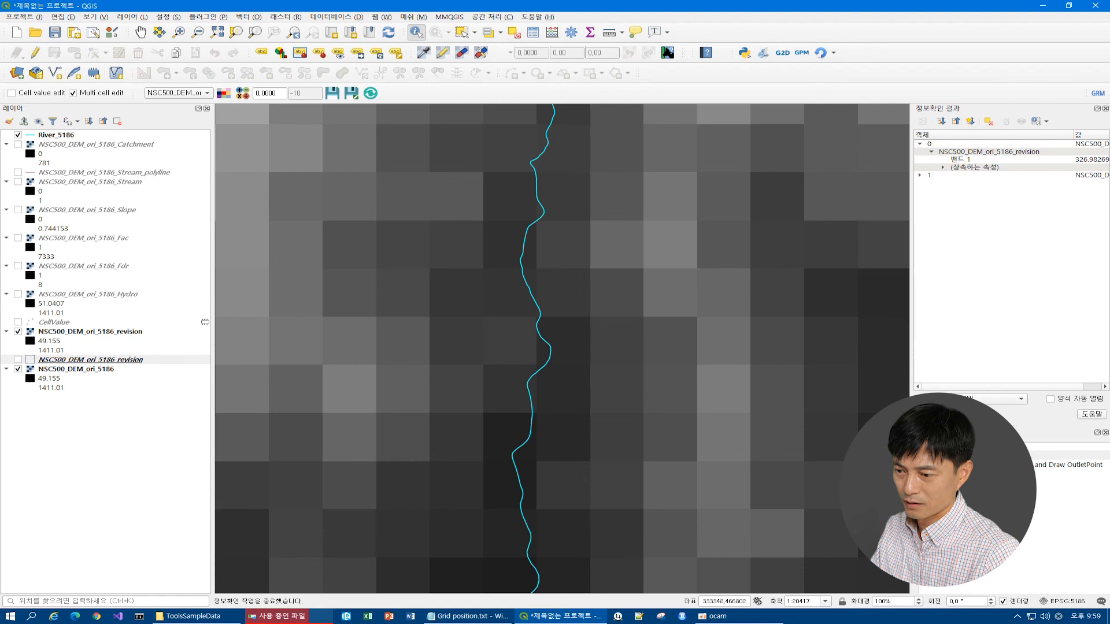
click(953, 422)
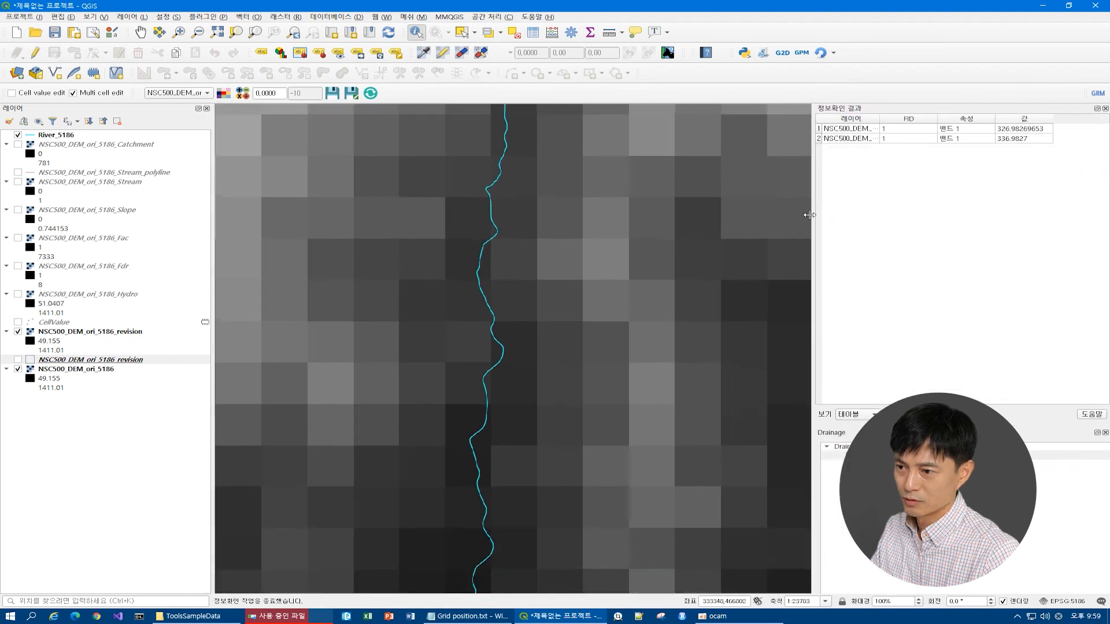
Compare the revised and original DEM values of several edited cells along the river, with the full layer names readable in the results table
click(469, 255)
click(509, 255)
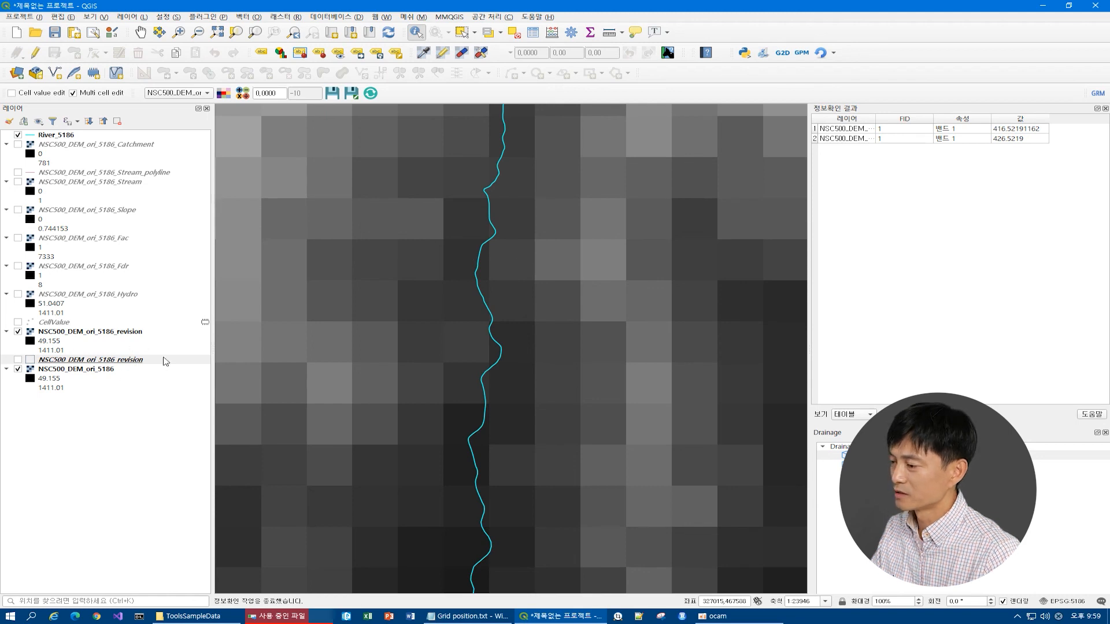
click(520, 304)
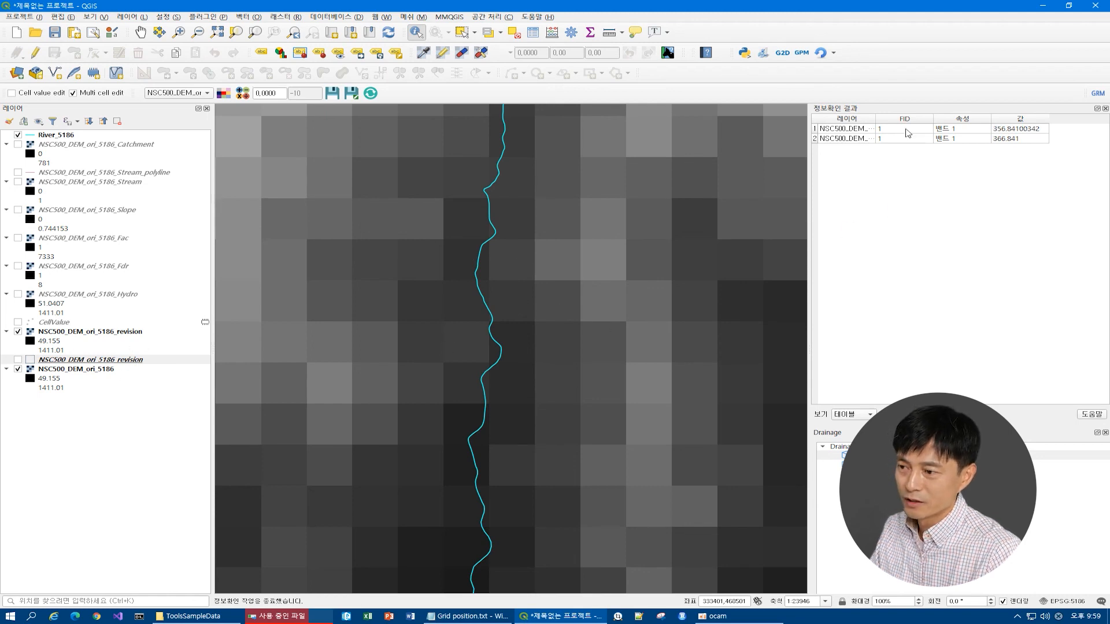
drag(876, 118, 931, 120)
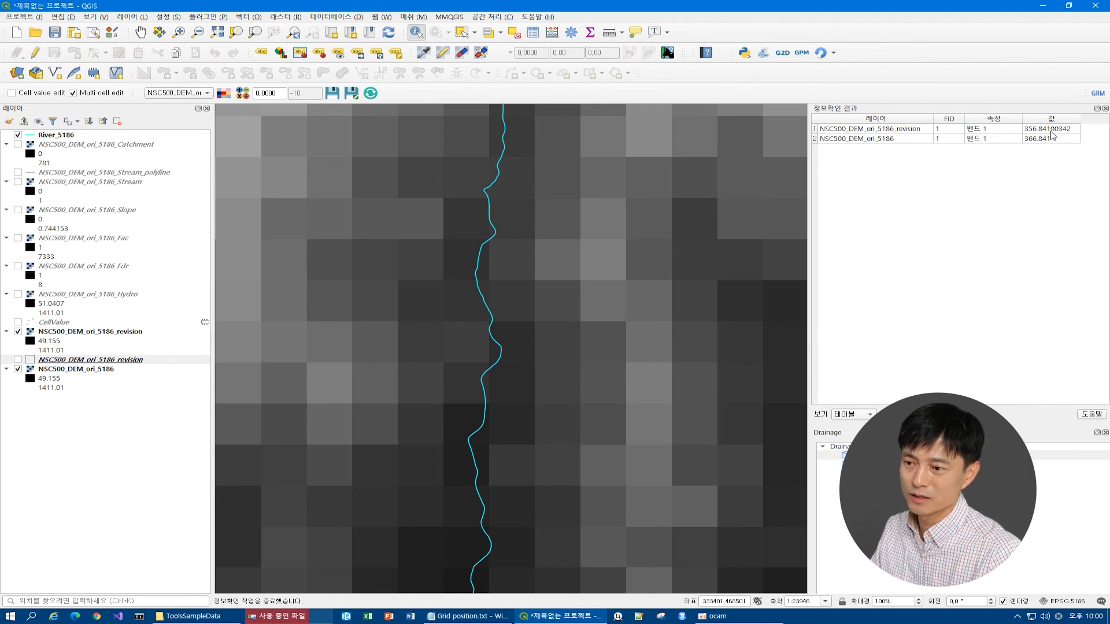
click(471, 256)
click(472, 220)
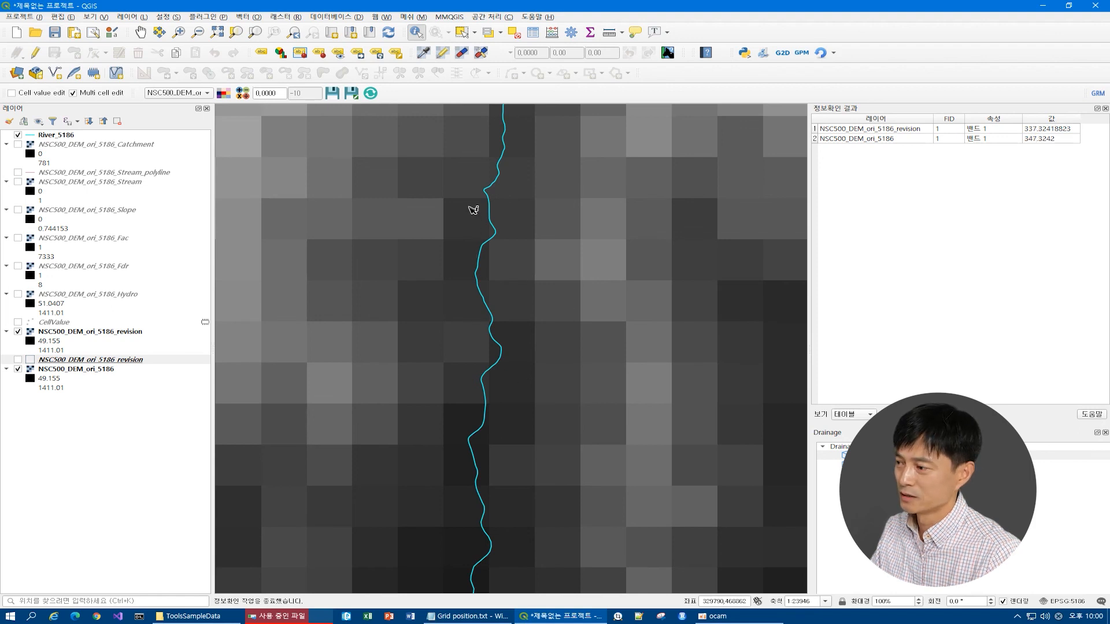